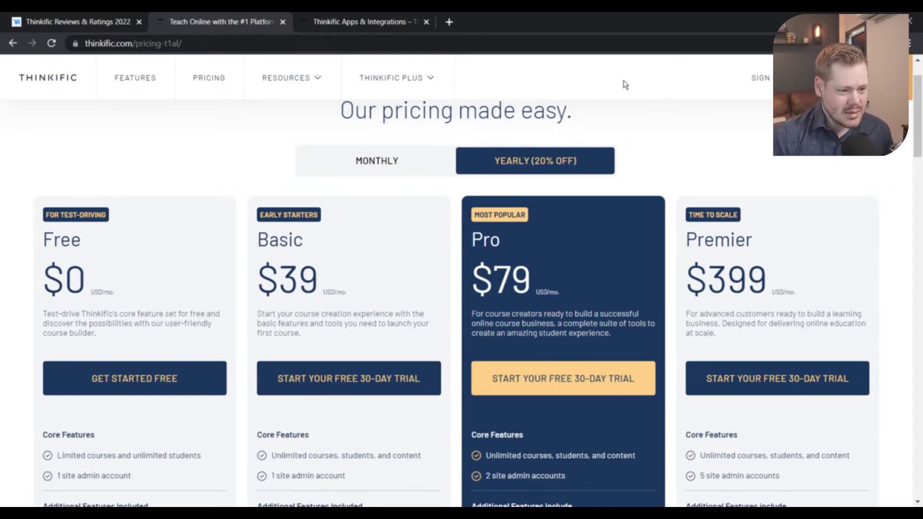
- Review Thinkific's yearly prices and the features included in the Free, Basic, Pro and Premier plans
scroll(547, 308, "down", 1)
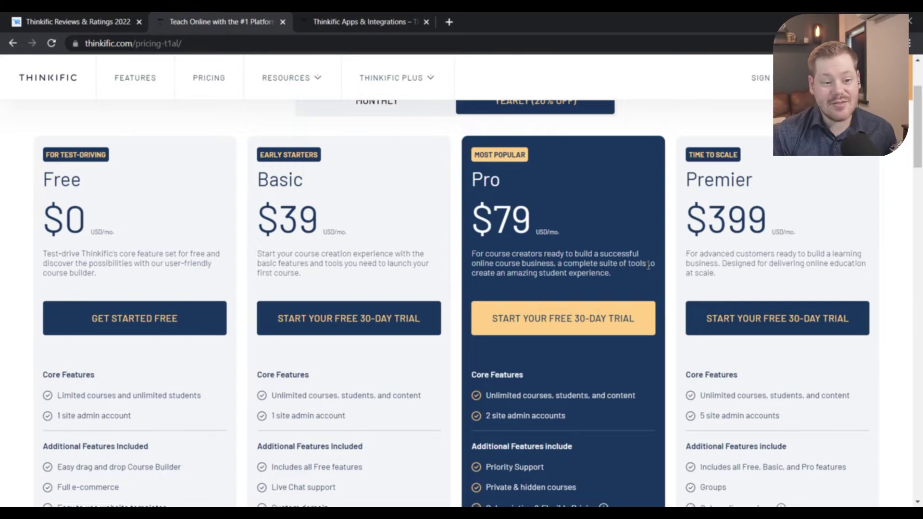
scroll(648, 266, "down", 3)
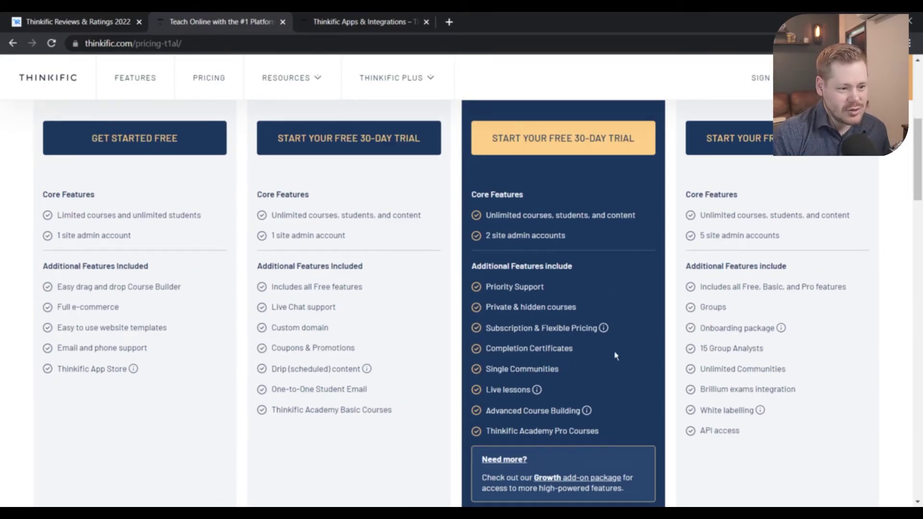
scroll(615, 356, "down", 2)
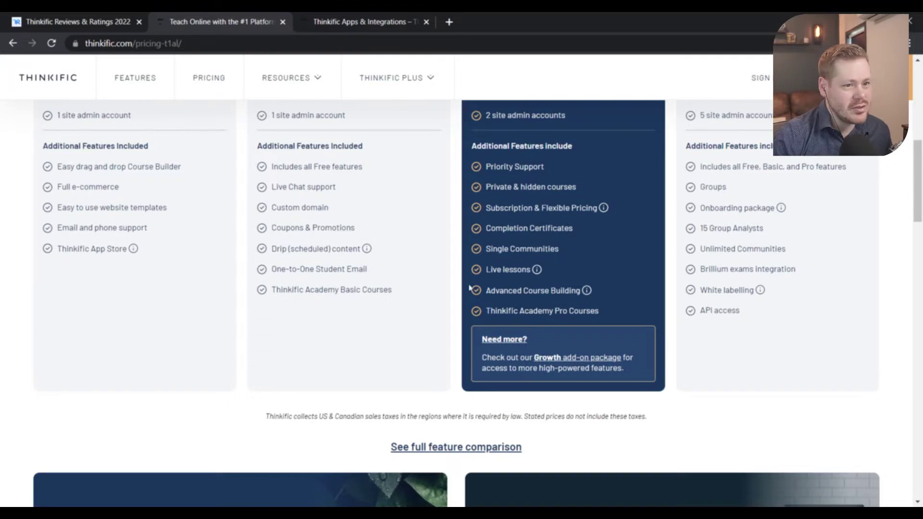
scroll(469, 287, "up", 5)
- Search the web for "teachable" in a separate tab, replacing the "thinkific alternative" search
key("ctrl+t")
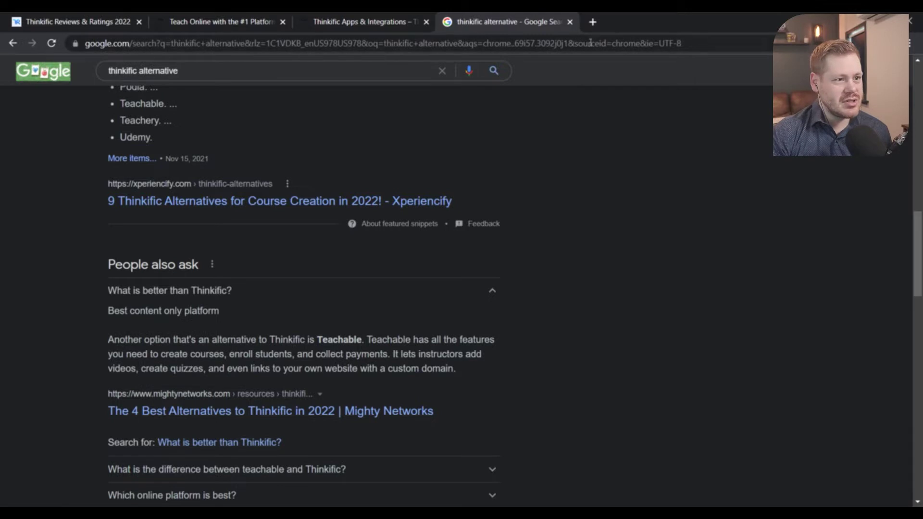
left_click(587, 43)
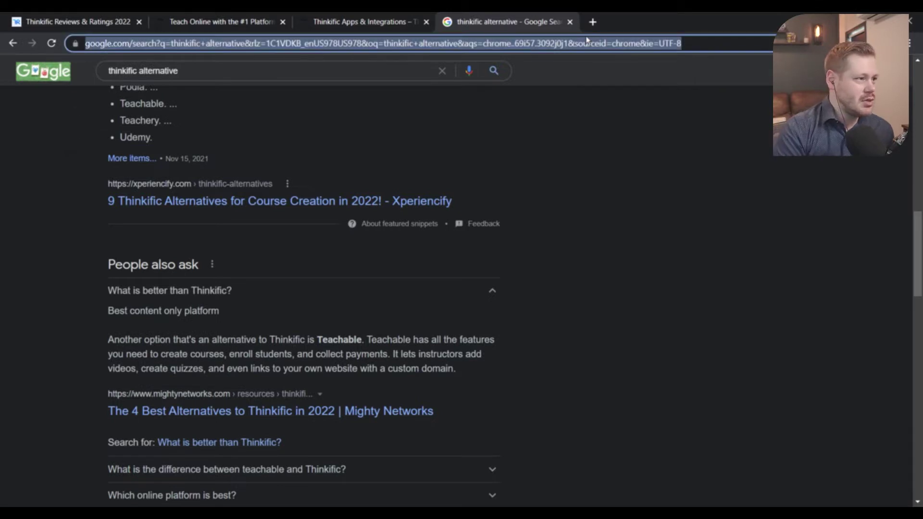
type("teachable")
key("Return")
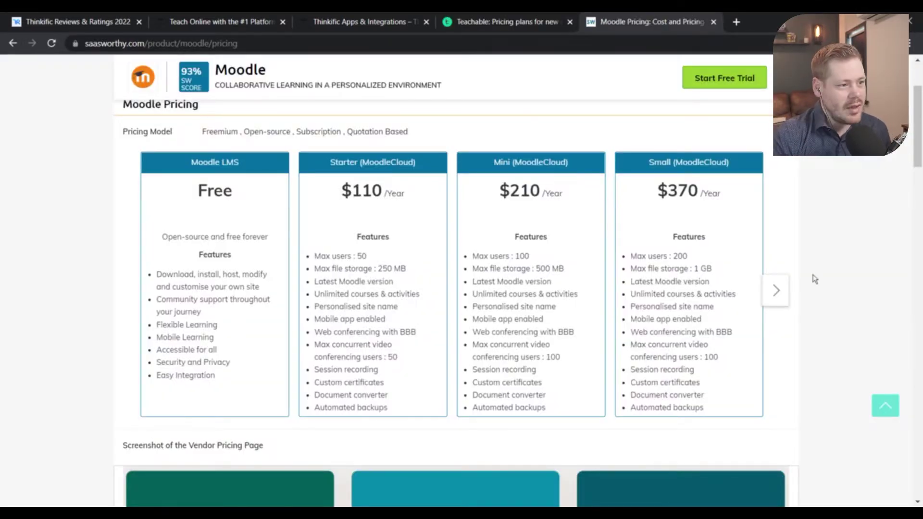
- Review all Moodle pricing plans on SaaSworthy, from the free Moodle LMS through the Custom plan and back
left_click(783, 302)
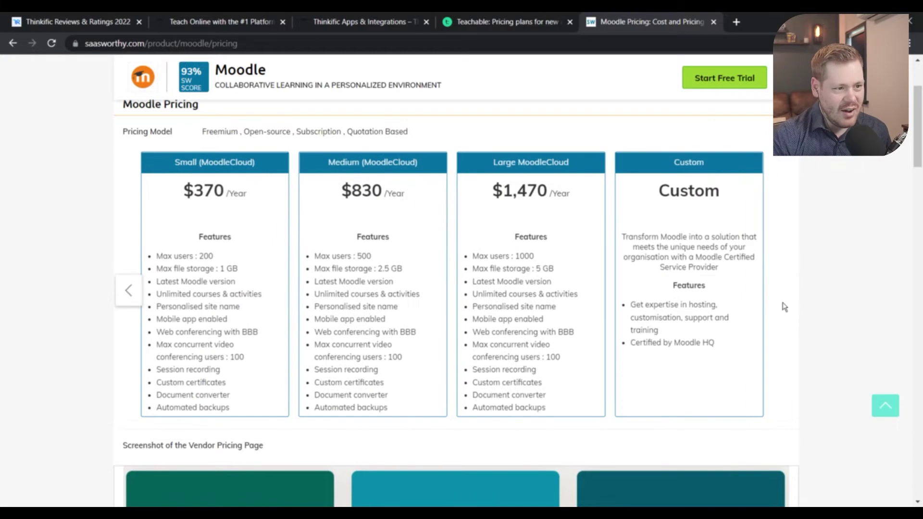
left_click(121, 301)
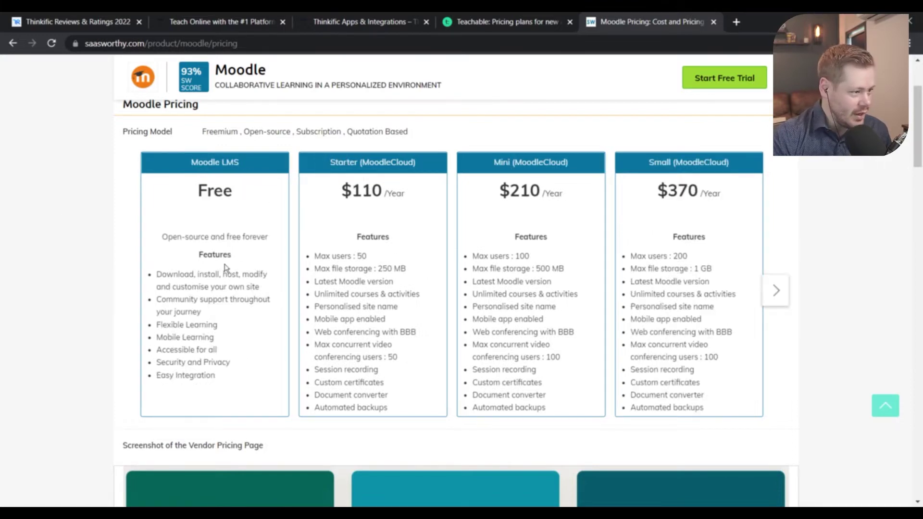
left_click(776, 290)
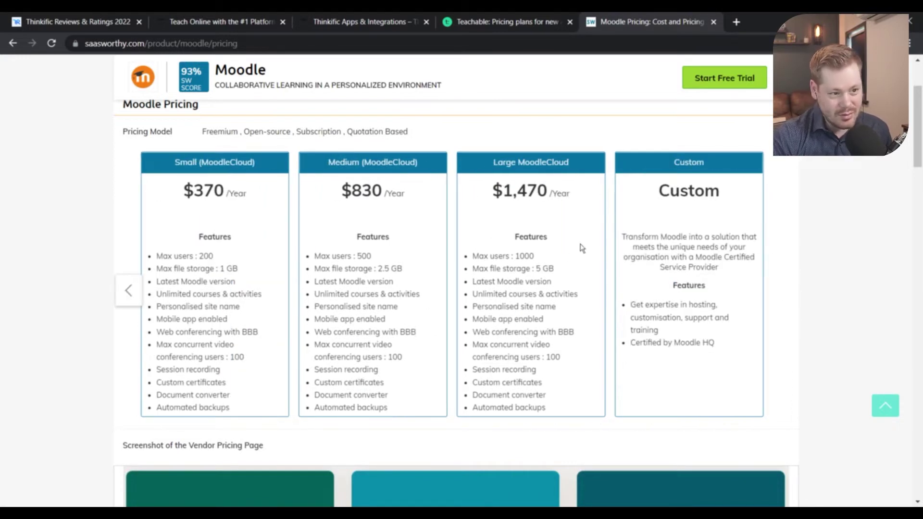
left_click(131, 292)
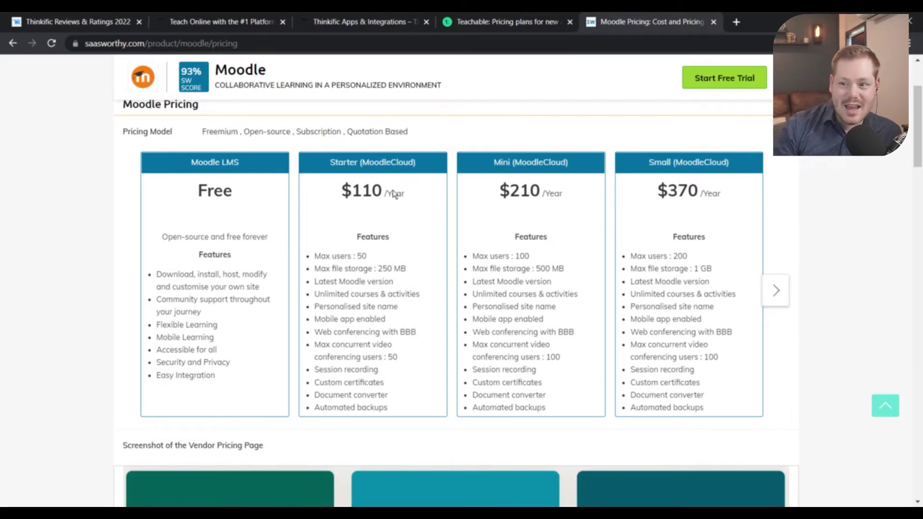
- Switch to Teachable's pricing page and look over its plan prices and the features included in all plans
left_click(541, 23)
left_click(696, 133)
scroll(279, 310, "down", 15)
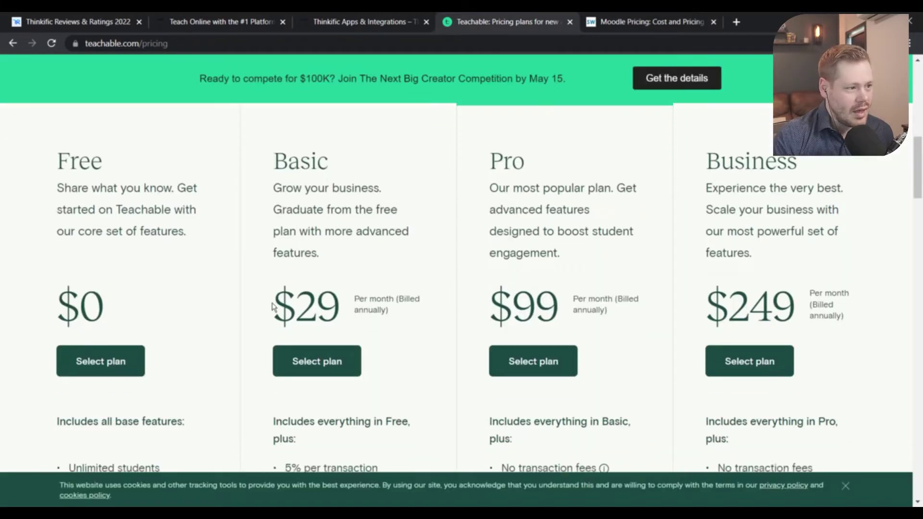
scroll(295, 303, "down", 6)
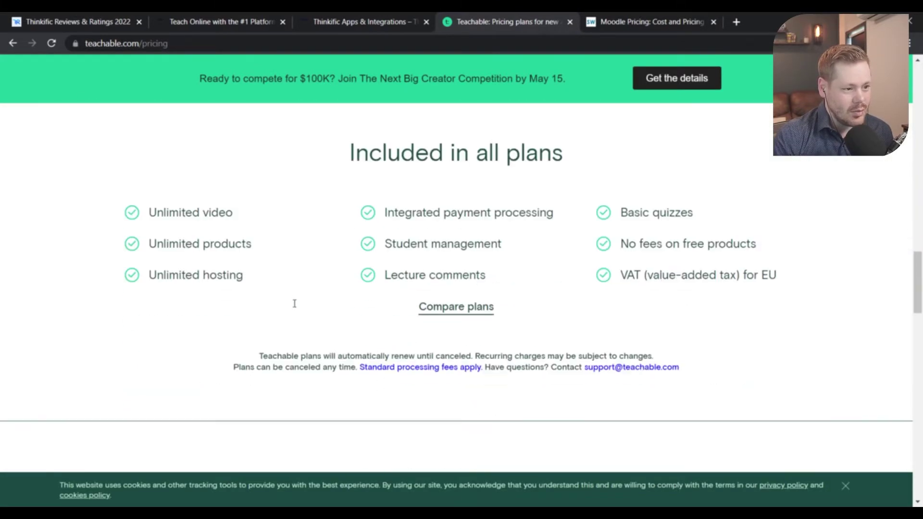
scroll(295, 302, "up", 15)
scroll(295, 307, "up", 1)
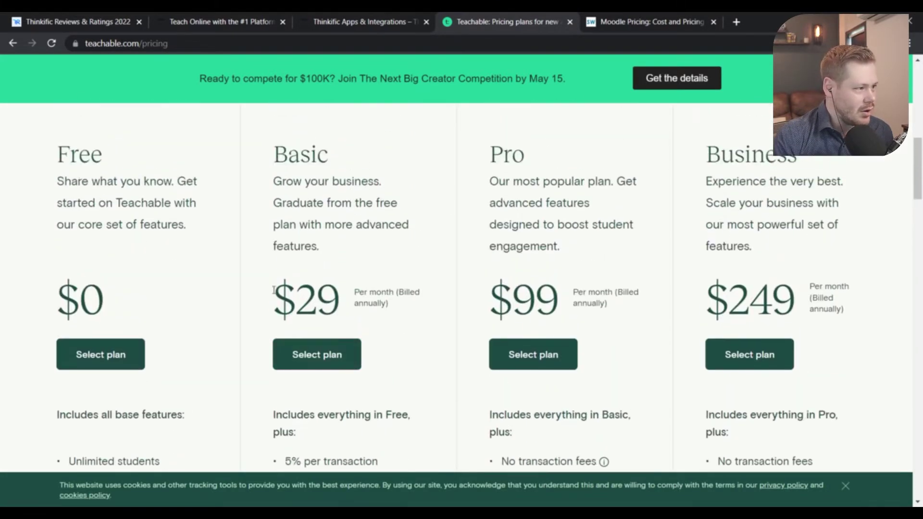
- Examine the transaction fees, admin-level users and other features listed under each Teachable plan
scroll(185, 200, "down", 3)
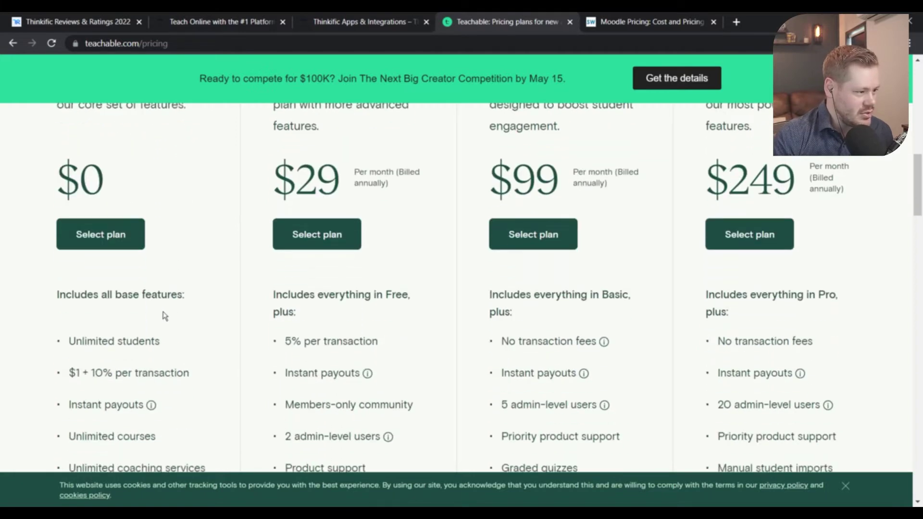
scroll(167, 316, "up", 4)
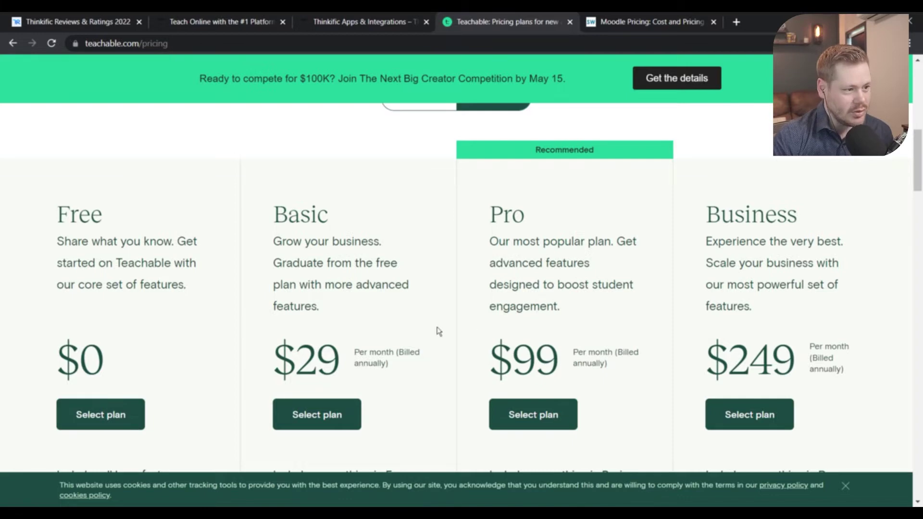
scroll(391, 322, "down", 5)
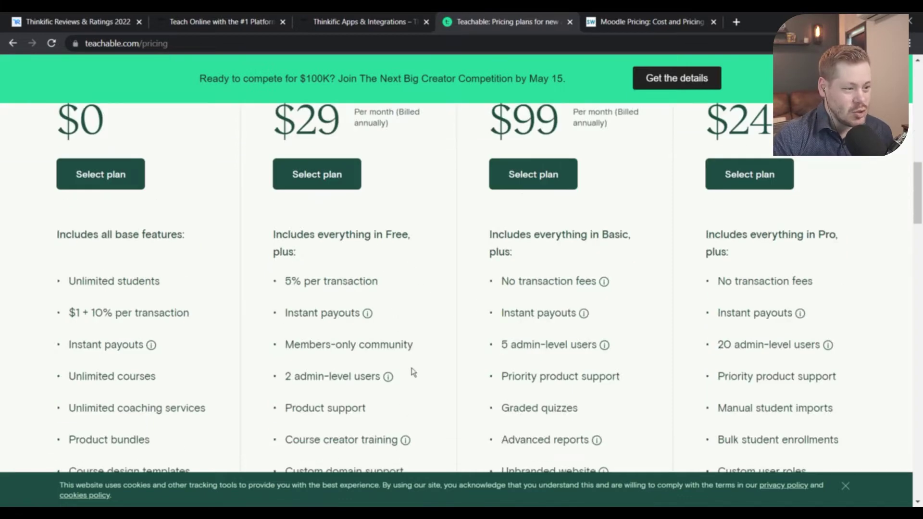
scroll(434, 358, "down", 1)
scroll(587, 306, "up", 6)
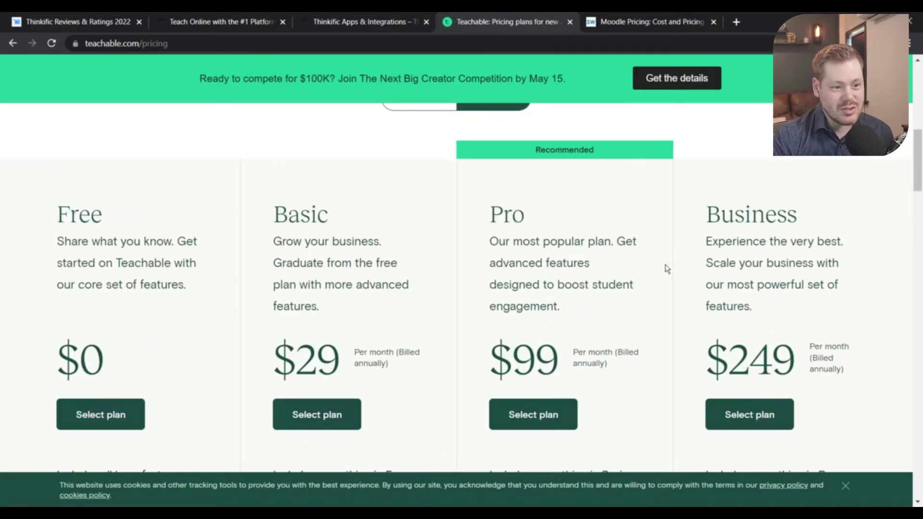
scroll(622, 278, "down", 3)
scroll(626, 279, "down", 2)
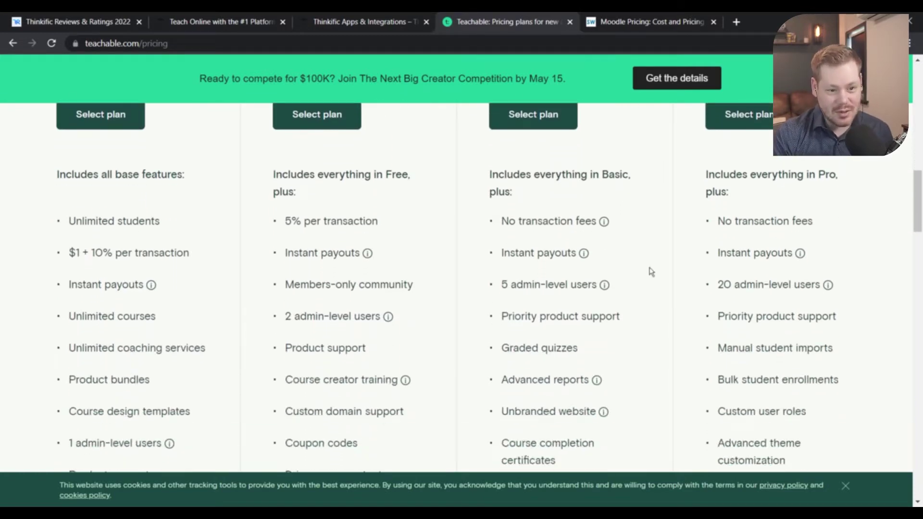
scroll(650, 272, "up", 4)
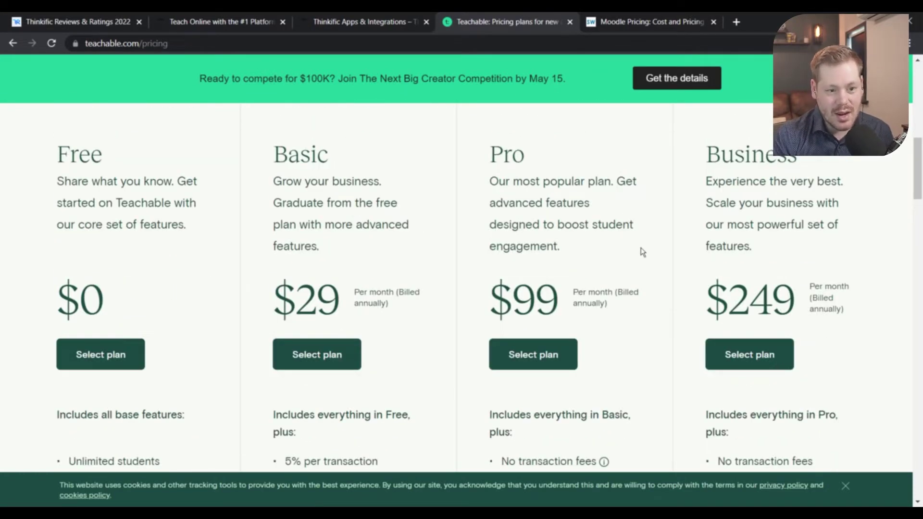
scroll(642, 251, "down", 3)
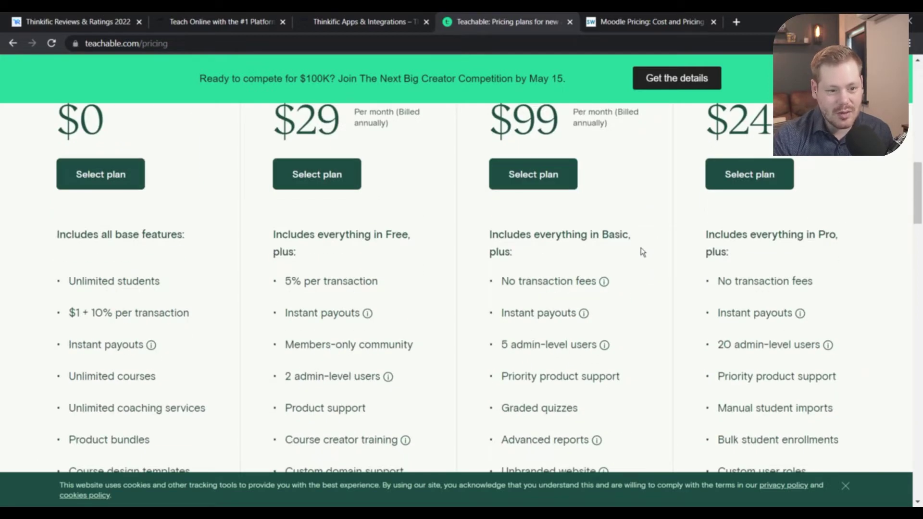
scroll(642, 250, "down", 2)
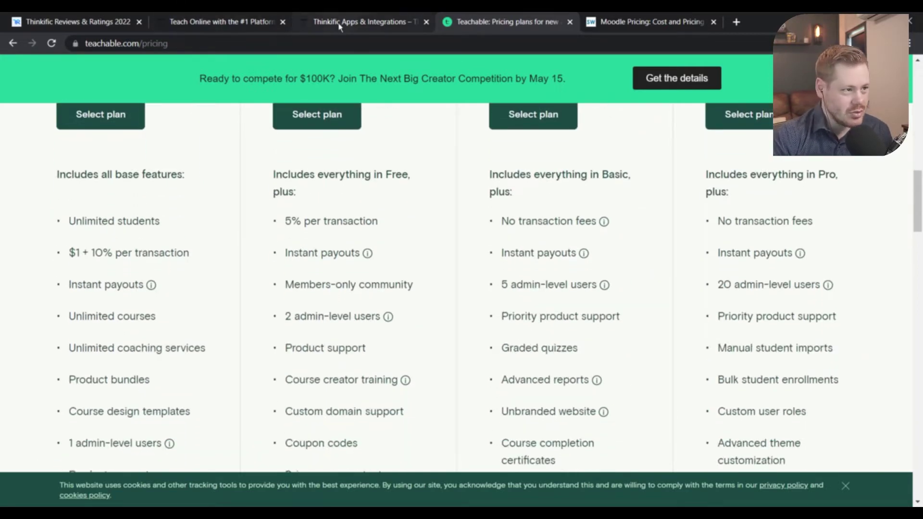
- Compare the Thinkific plan prices with the Teachable plan prices by alternating between the two pricing pages
left_click(339, 24)
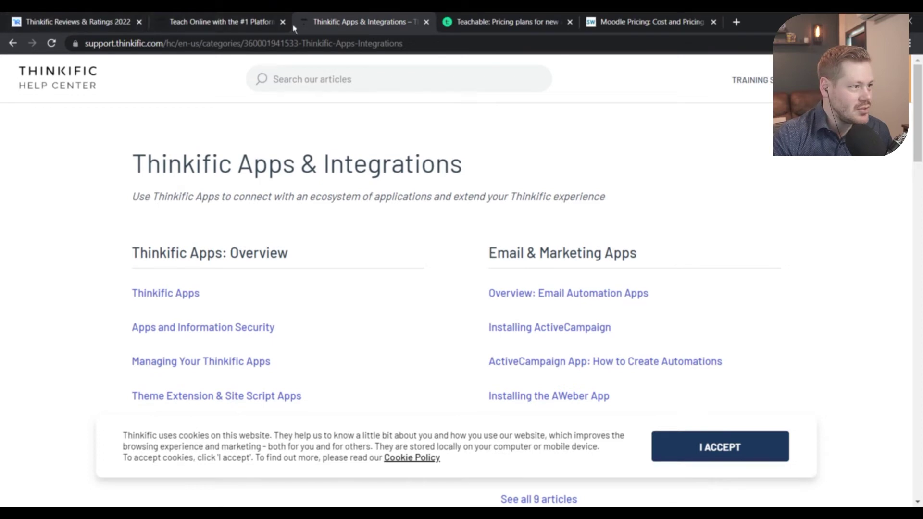
left_click(216, 26)
left_click(575, 25)
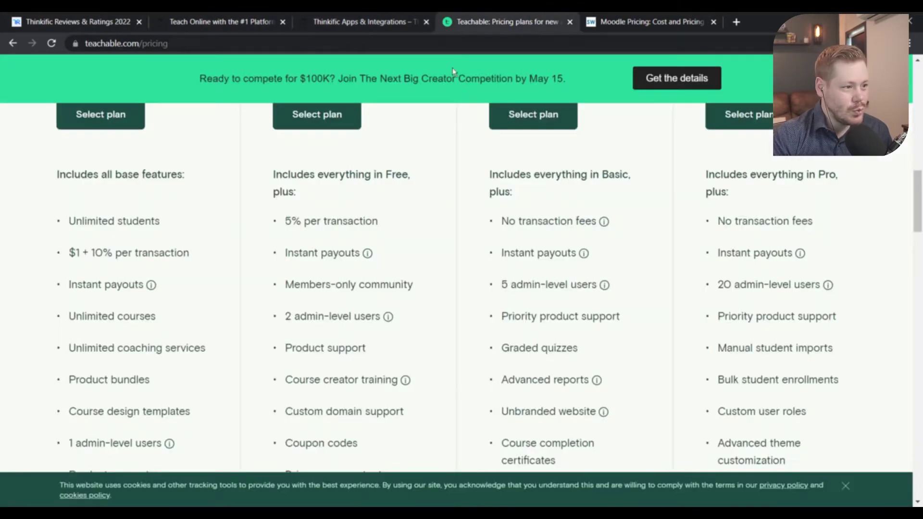
scroll(247, 147, "up", 4)
left_click(251, 27)
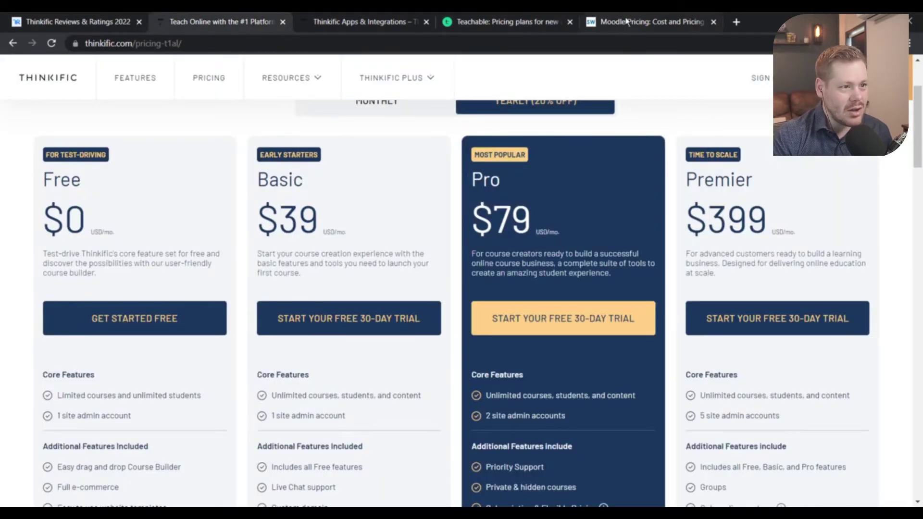
left_click(548, 23)
left_click(237, 26)
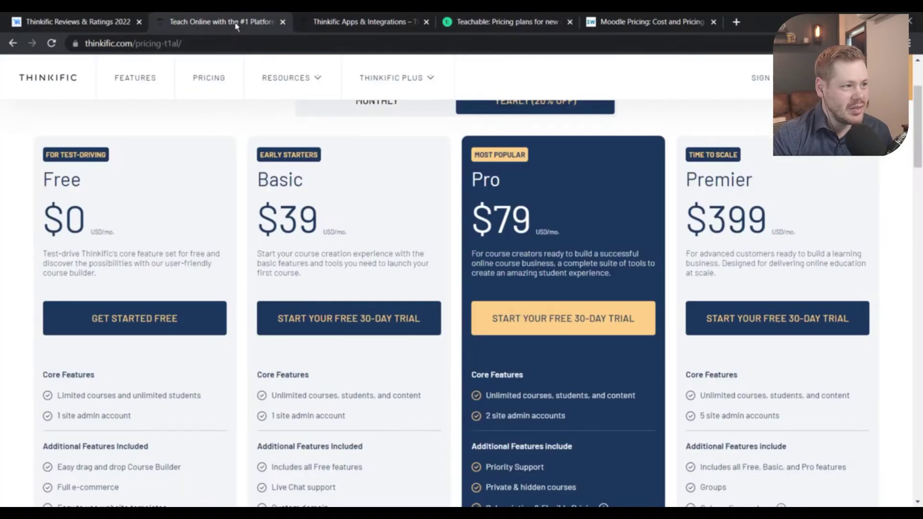
- Return to Teachable's pricing page and check the Pro and Business plan prices against their included features
left_click(507, 24)
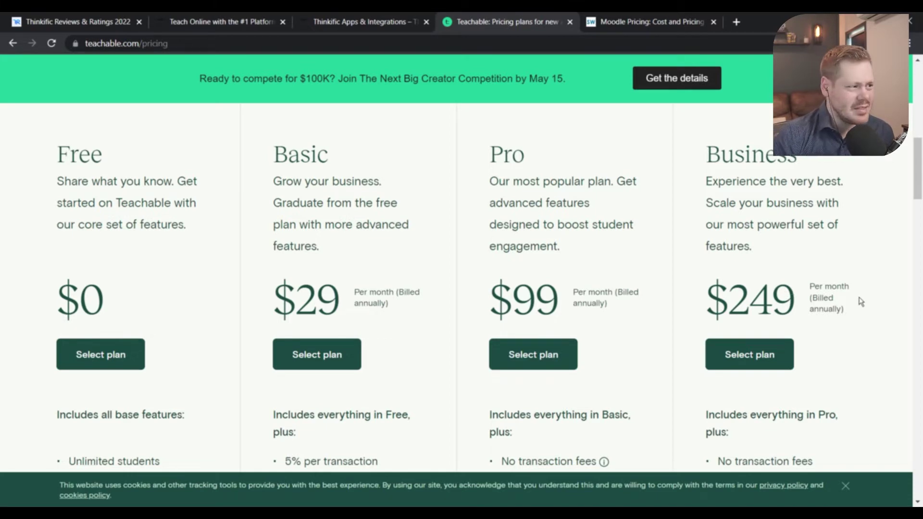
scroll(860, 301, "down", 3)
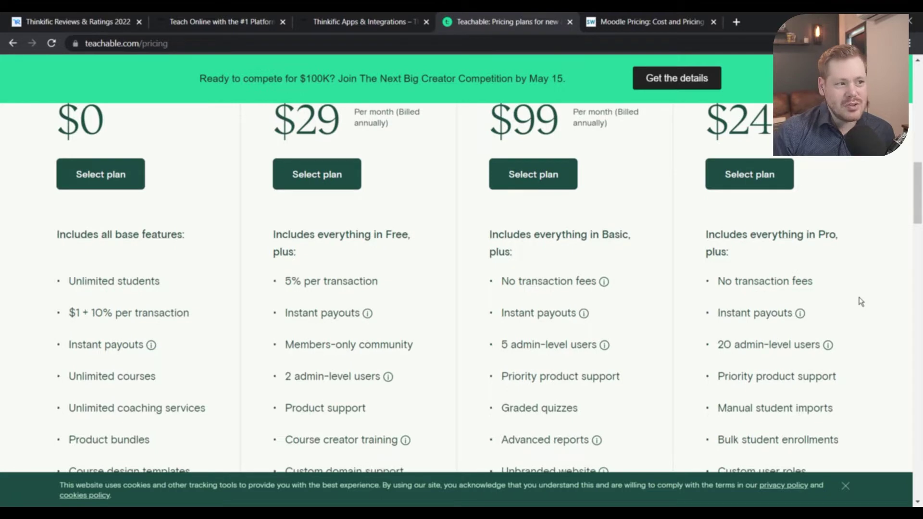
scroll(601, 337, "up", 2)
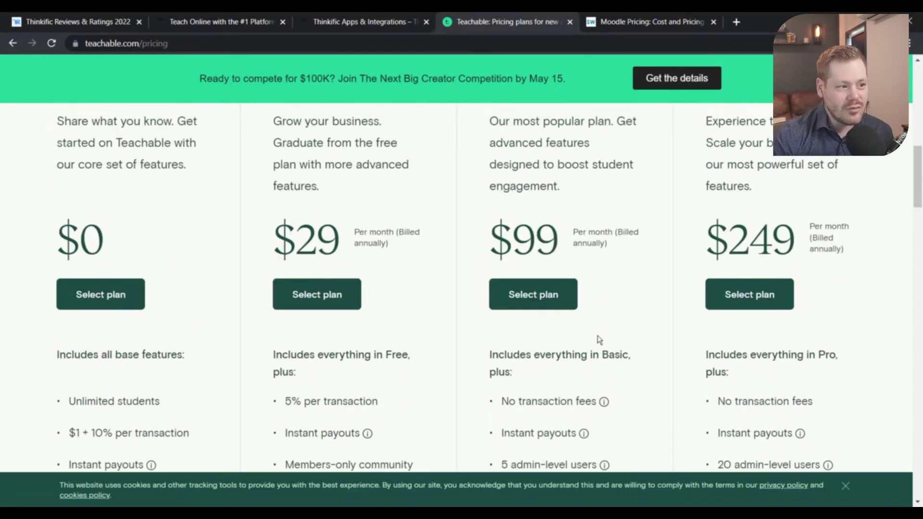
scroll(146, 263, "up", 2)
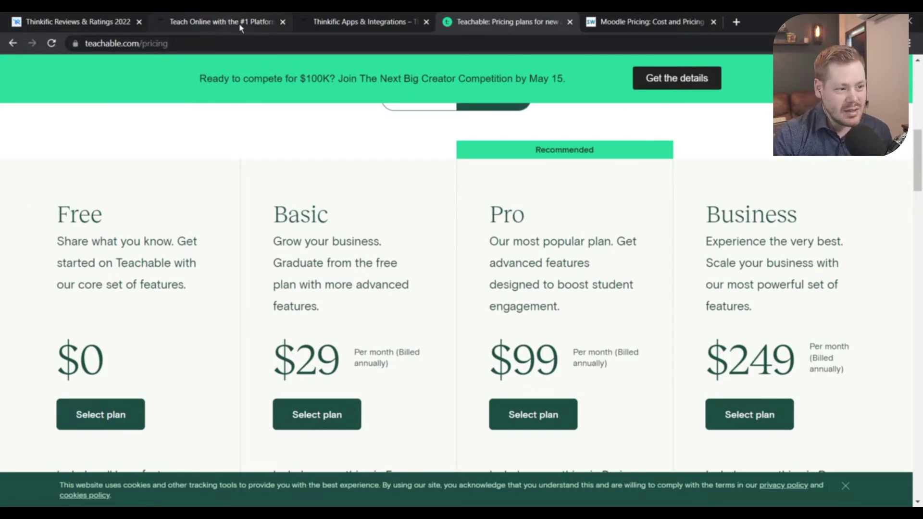
- Return to Thinkific's pricing page and look through its plans and the sections below them
left_click(345, 21)
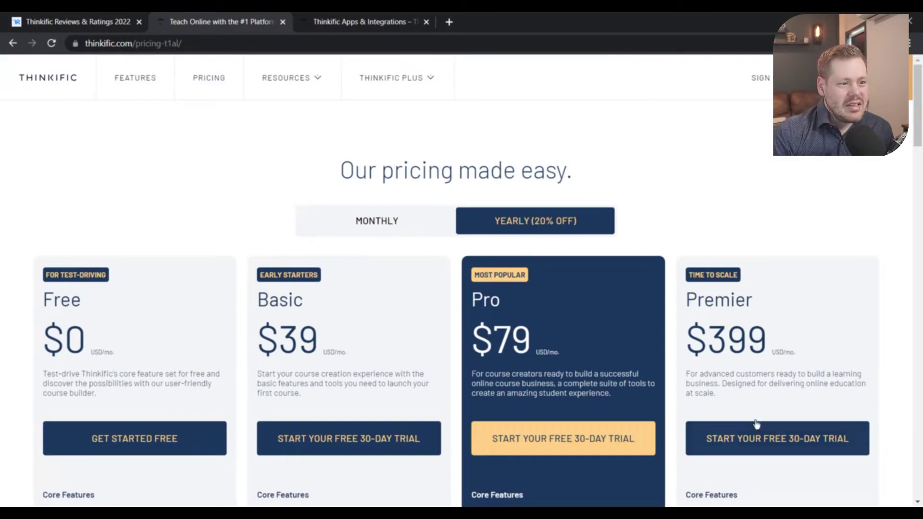
scroll(668, 187, "down", 5)
scroll(678, 223, "down", 8)
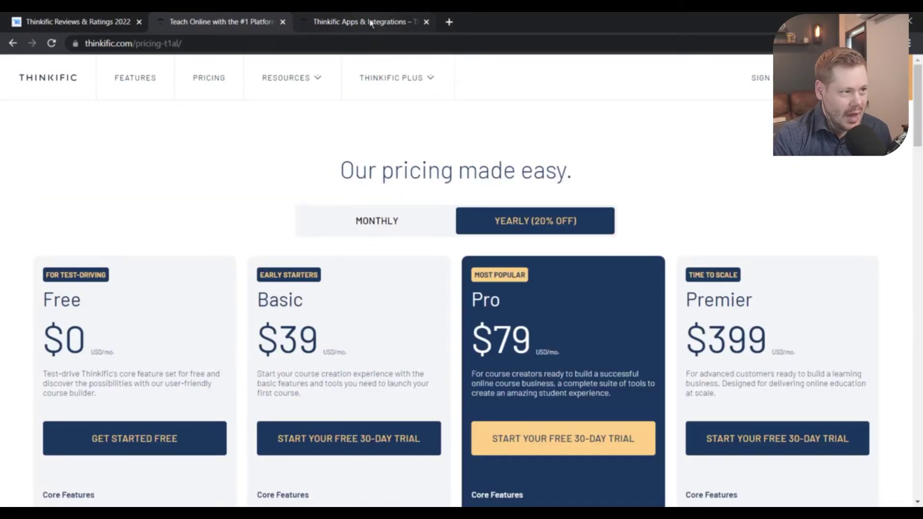
- Open the Thinkific App Store through the Thinkific Apps article in the Help Center and browse All Apps
left_click(364, 22)
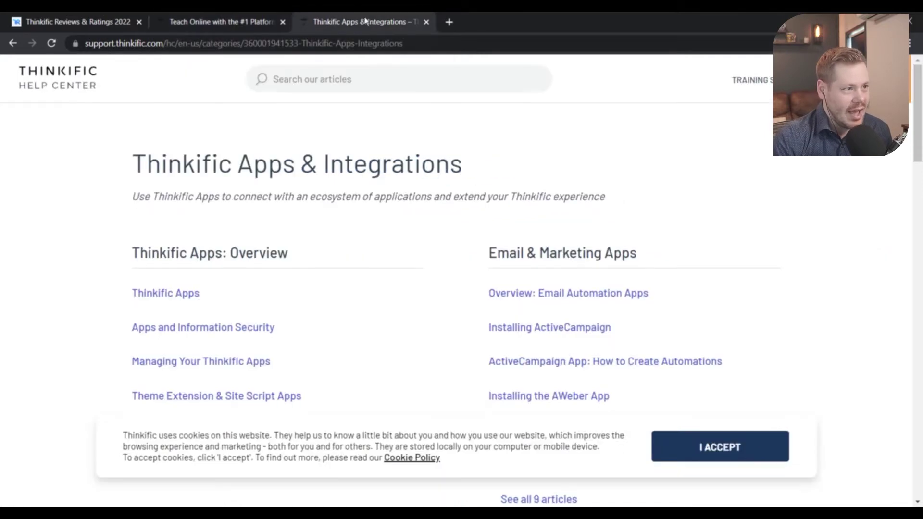
scroll(412, 190, "down", 3)
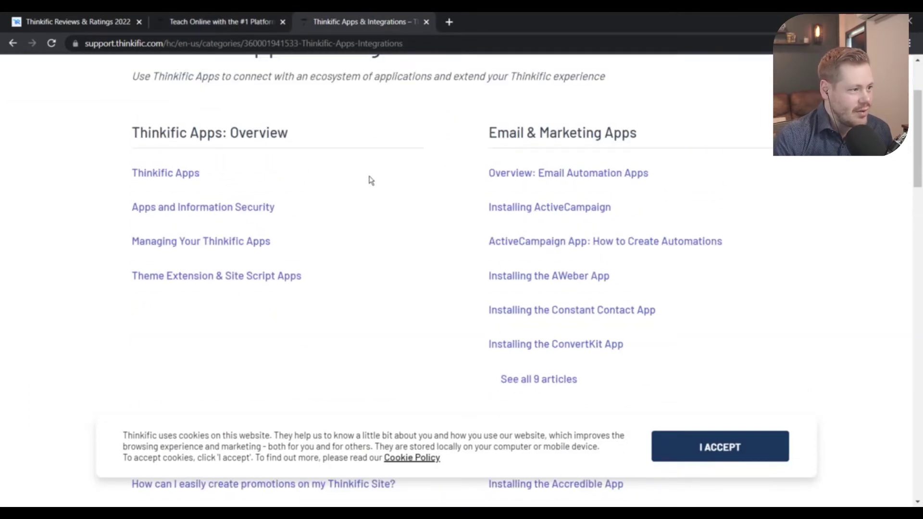
left_click(154, 181)
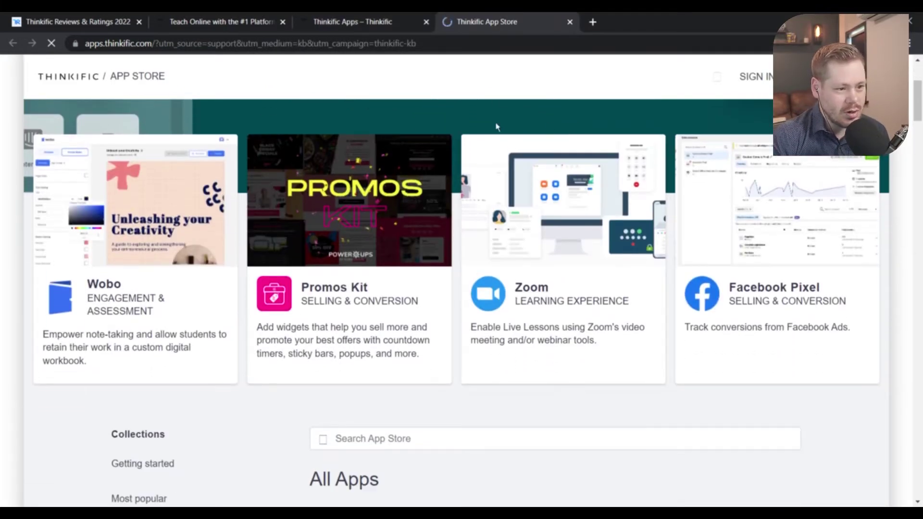
scroll(497, 126, "down", 6)
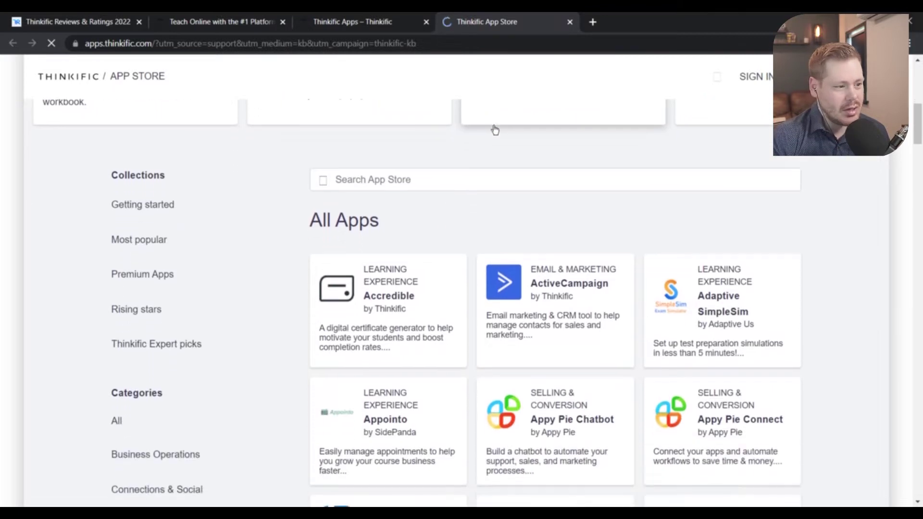
- Look through the All Apps listing in the Thinkific App Store down to the last apps
scroll(495, 129, "down", 7)
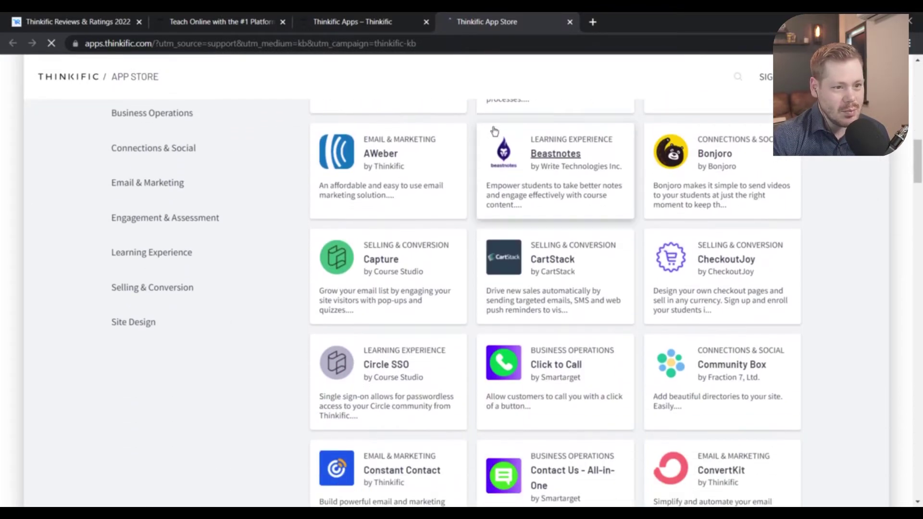
scroll(494, 130, "up", 4)
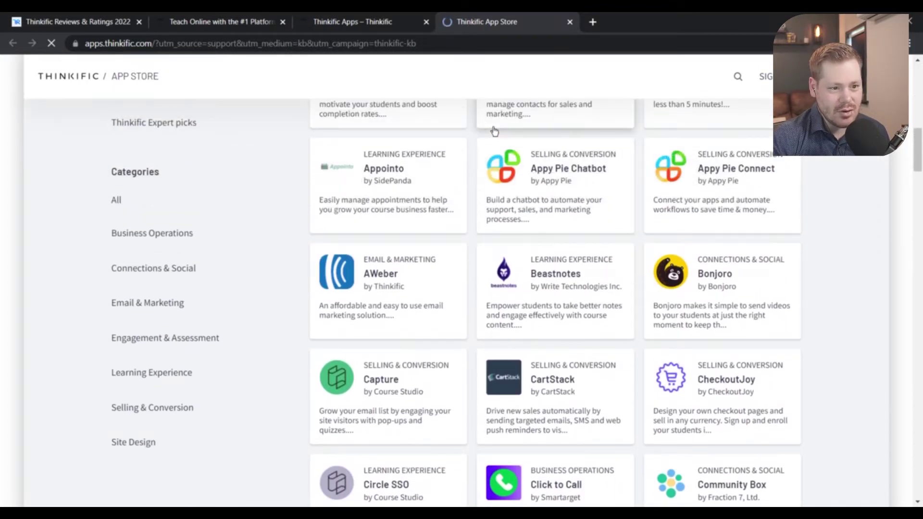
scroll(494, 131, "up", 1)
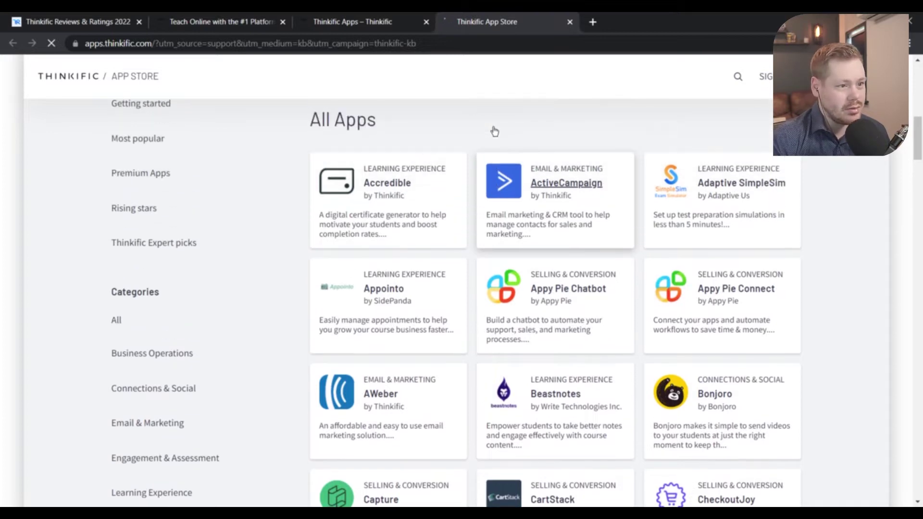
scroll(494, 131, "down", 8)
scroll(494, 130, "down", 8)
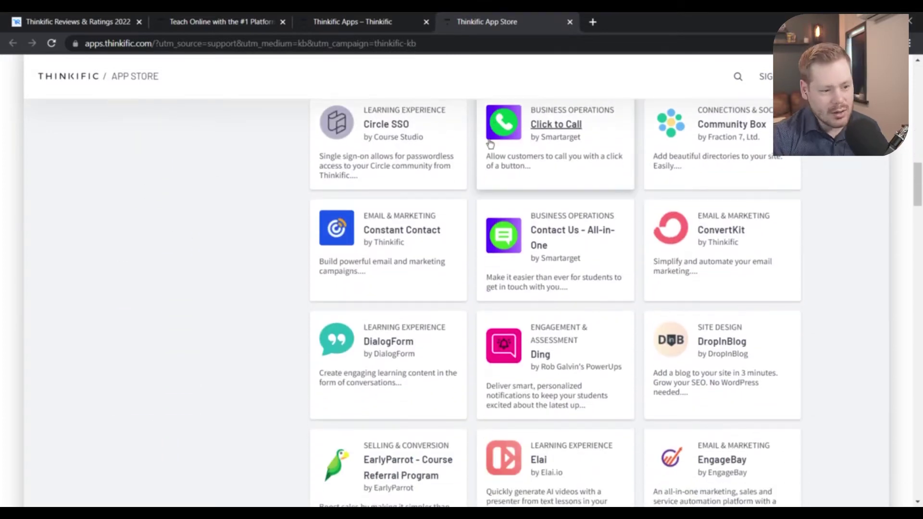
scroll(492, 129, "down", 2)
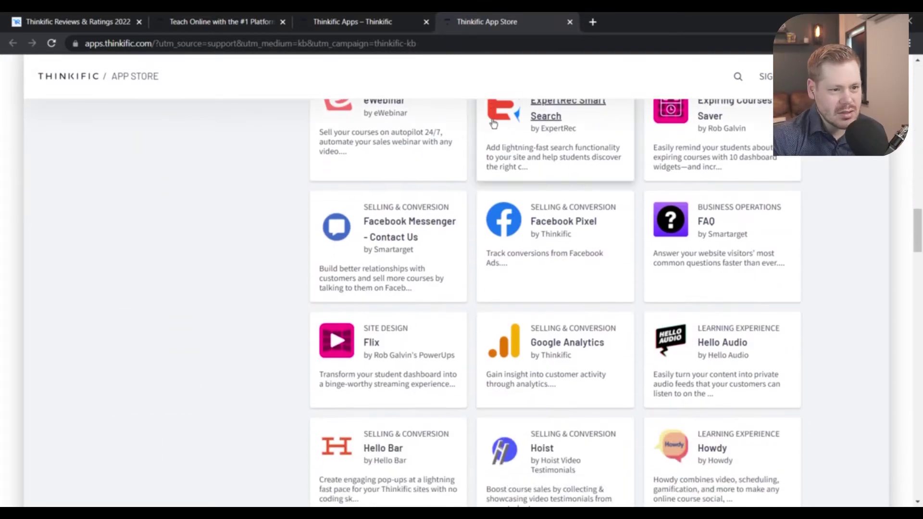
scroll(493, 124, "down", 10)
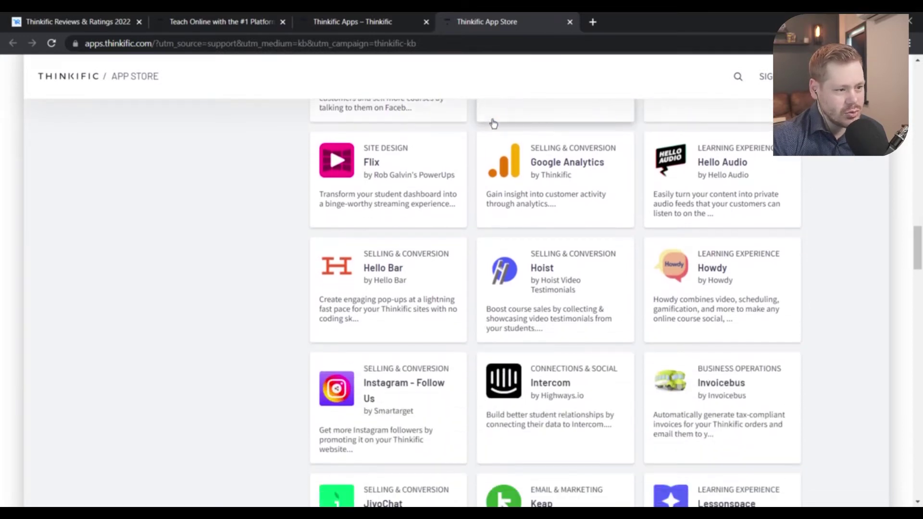
scroll(494, 124, "down", 13)
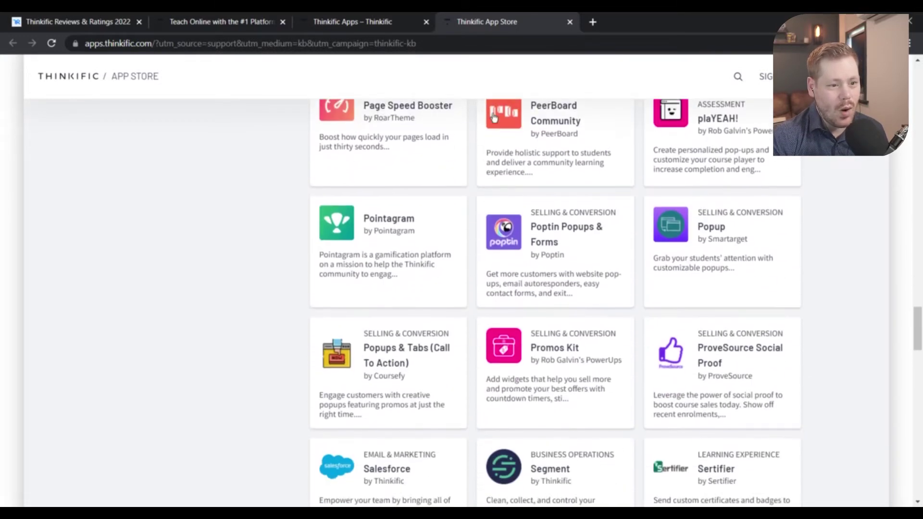
scroll(493, 120, "down", 16)
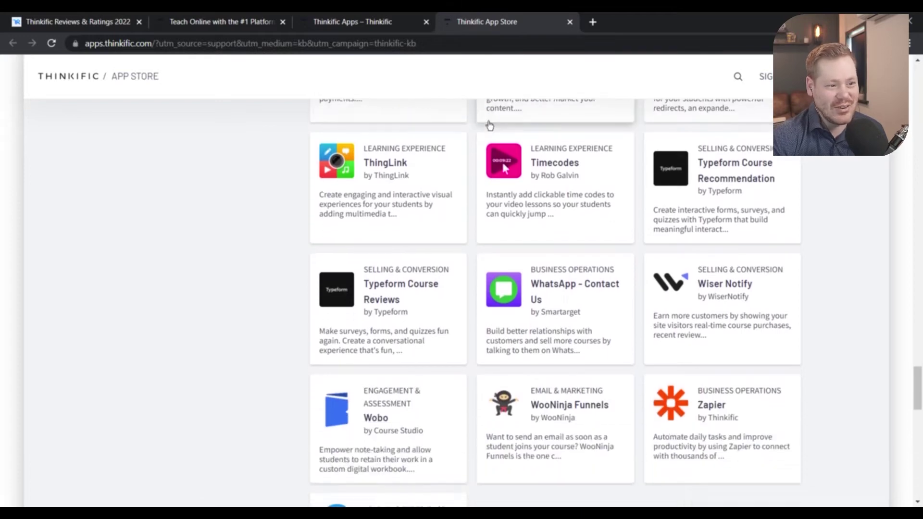
scroll(489, 124, "down", 7)
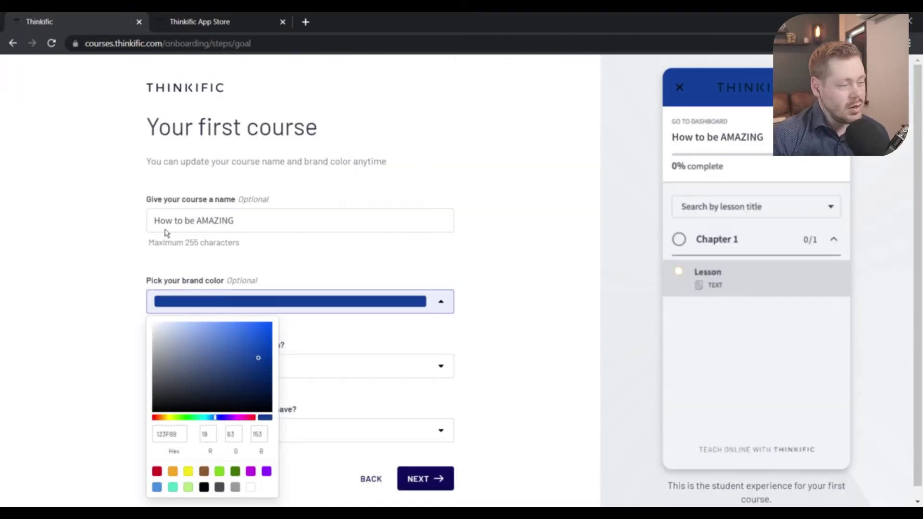
- Set the first course's brand color to a muted pink-purple and the teaching industry to Software & Technology
left_click(250, 342)
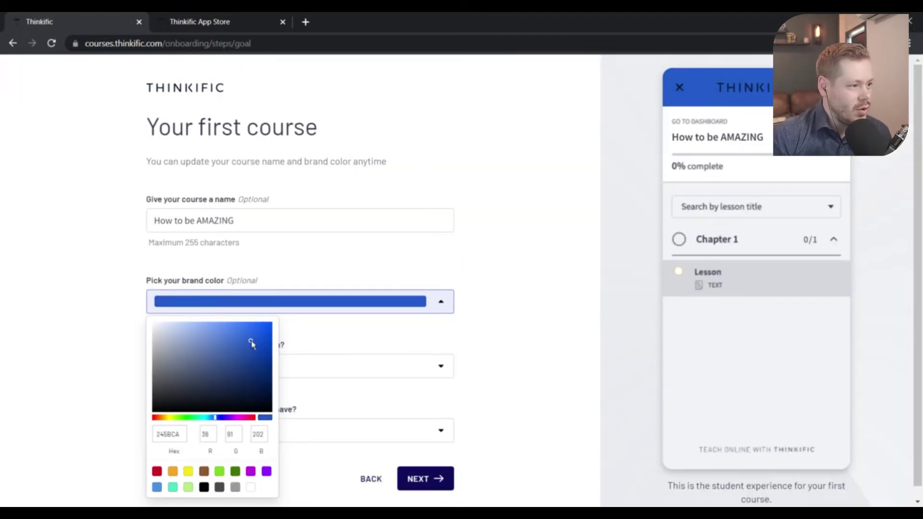
mouse_move(250, 341)
left_mouse_down()
mouse_move(265, 329)
mouse_move(264, 346)
mouse_move(270, 344)
mouse_move(203, 323)
mouse_move(195, 336)
mouse_move(174, 338)
left_mouse_up()
left_click(216, 365)
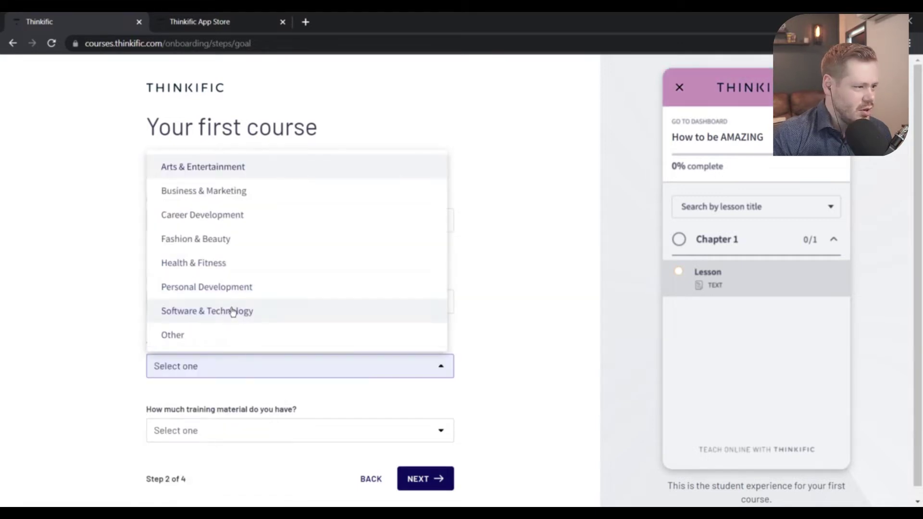
left_click(230, 311)
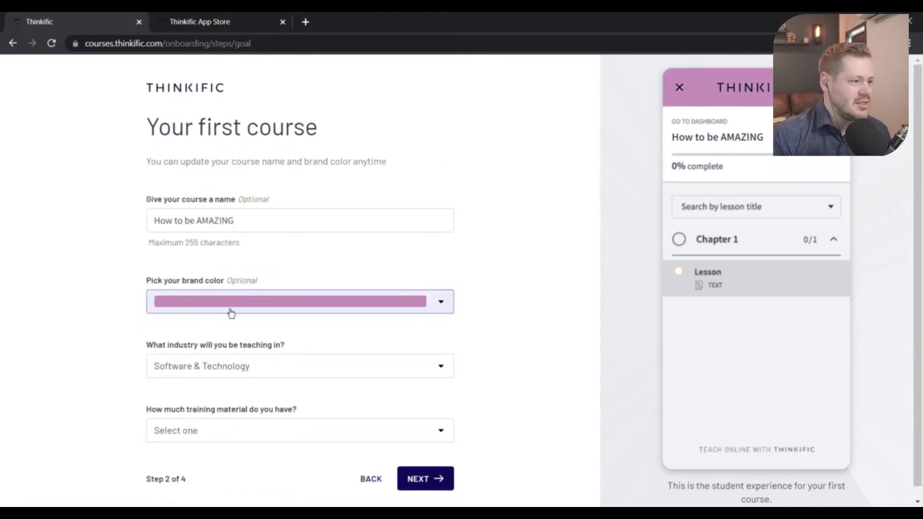
- Answer how much training material is available and continue to the instructor profile
left_click(314, 430)
left_click(134, 379)
left_click(193, 429)
left_click(262, 328)
left_click(425, 479)
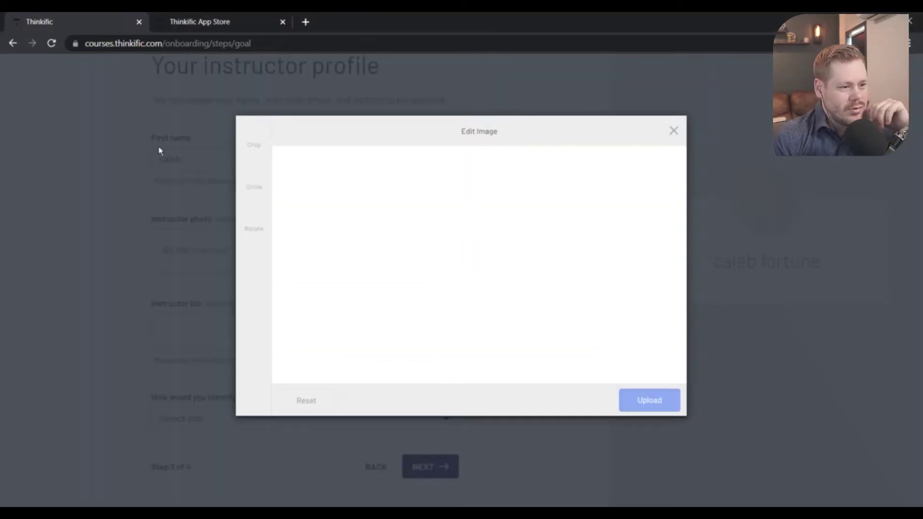
- Upload the instructor photo and enter the instructor bio "The wackiest zaniest person to be somehow qualified to teach this."
left_click(648, 404)
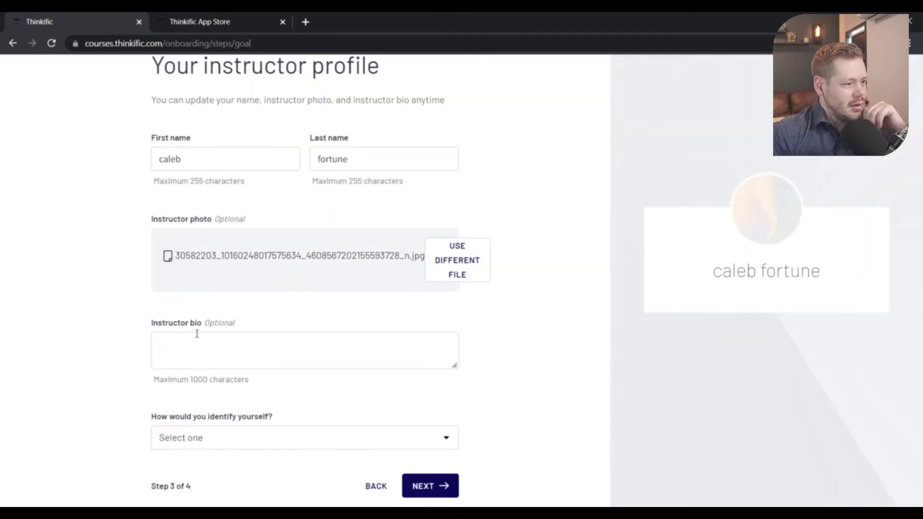
left_click(197, 333)
type("The wackiest zaniest person to be somehow qualified to teach this.")
- Identify the instructor as Social Influencer and continue to the questions about the business
left_click(200, 423)
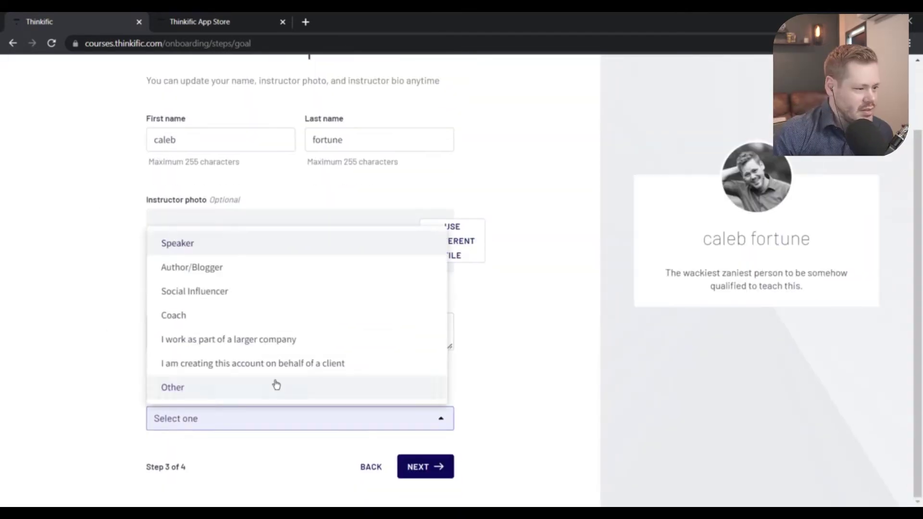
left_click(222, 293)
left_click(426, 468)
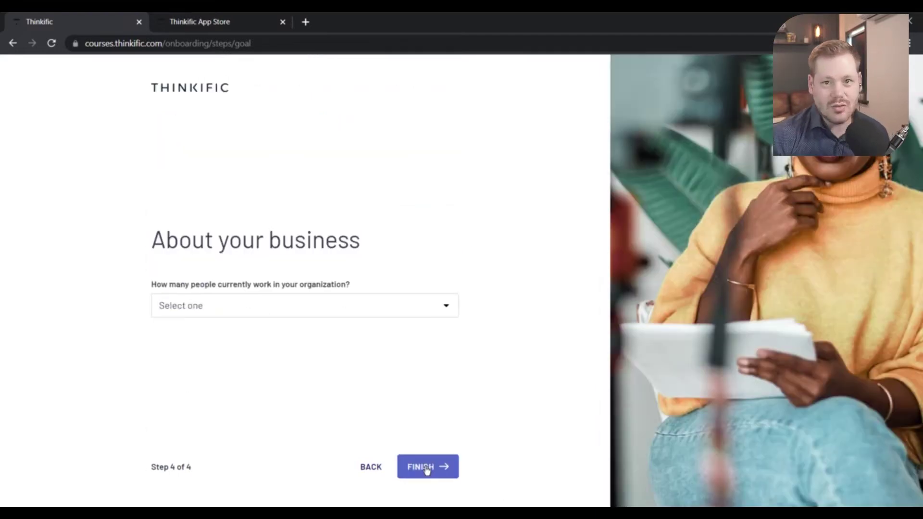
- Set the organization size to Just me (part time) and choose how much money has already been made charging for knowledge
left_click(361, 312)
left_click(210, 335)
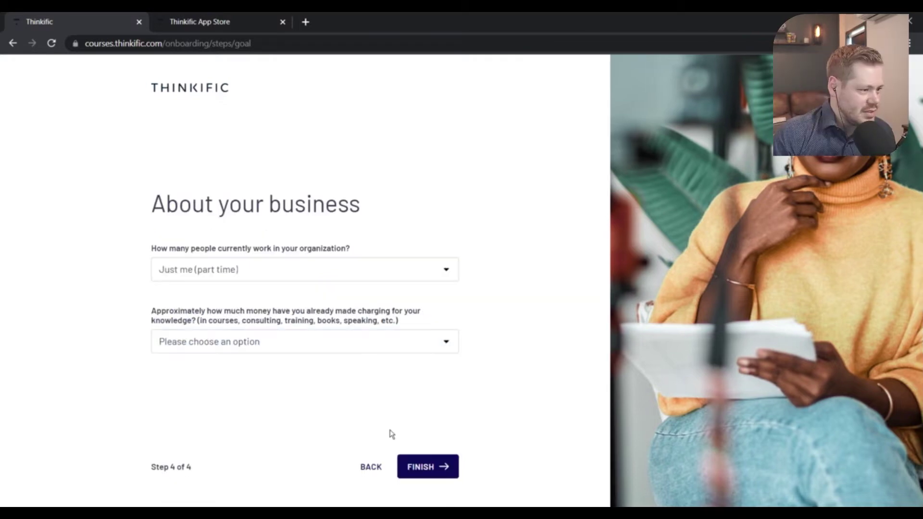
left_click(268, 339)
left_click(289, 311)
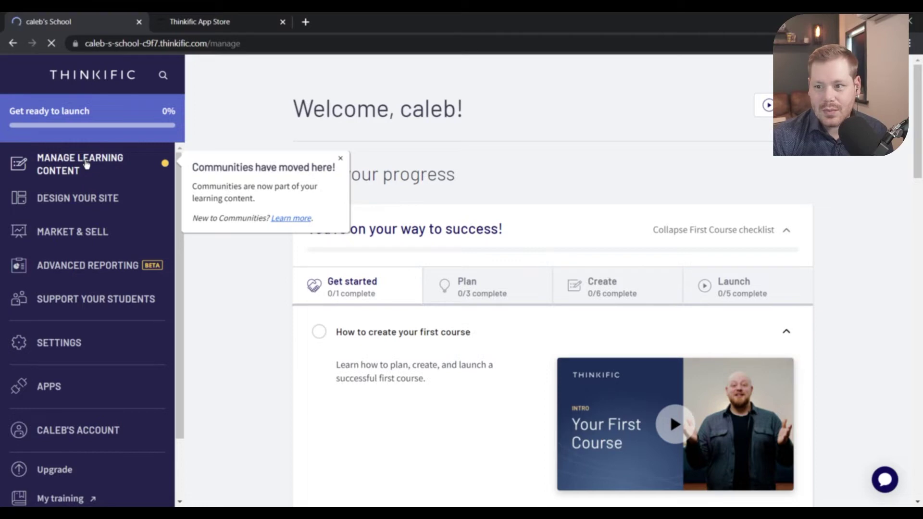
- Dismiss the Communities notice and look through the First Course checklist, including its introductory and planning videos
left_click(340, 160)
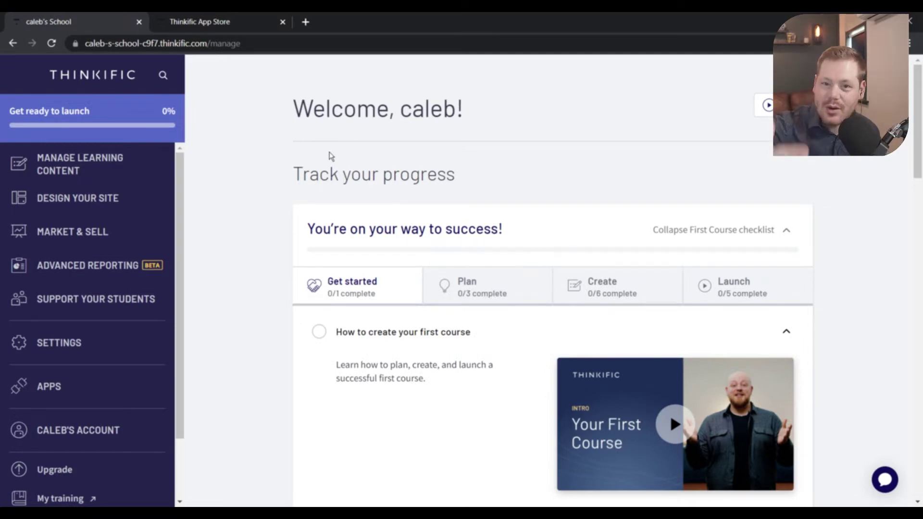
scroll(336, 173, "down", 1)
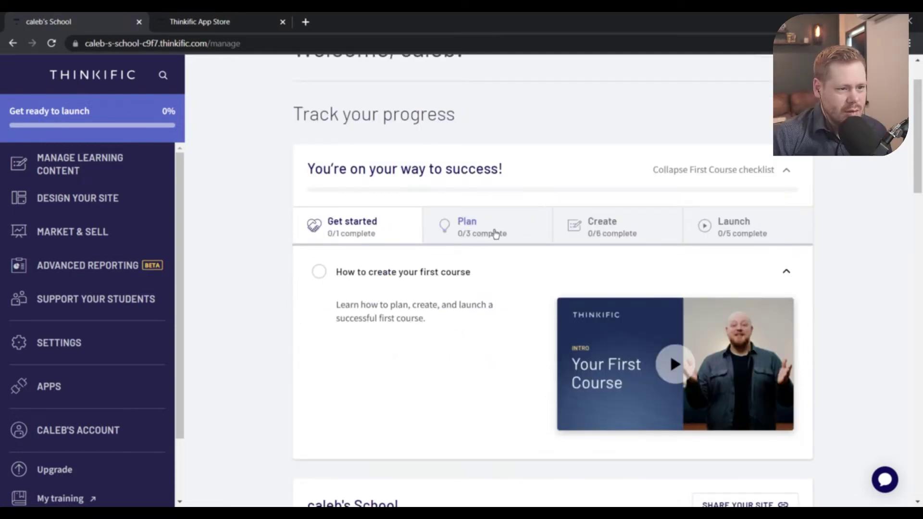
left_click(327, 291)
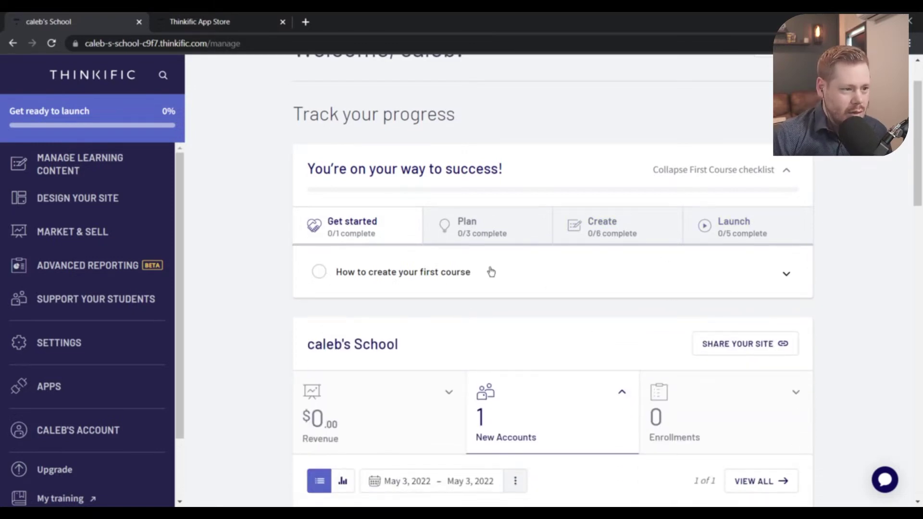
left_click(490, 271)
left_click(674, 353)
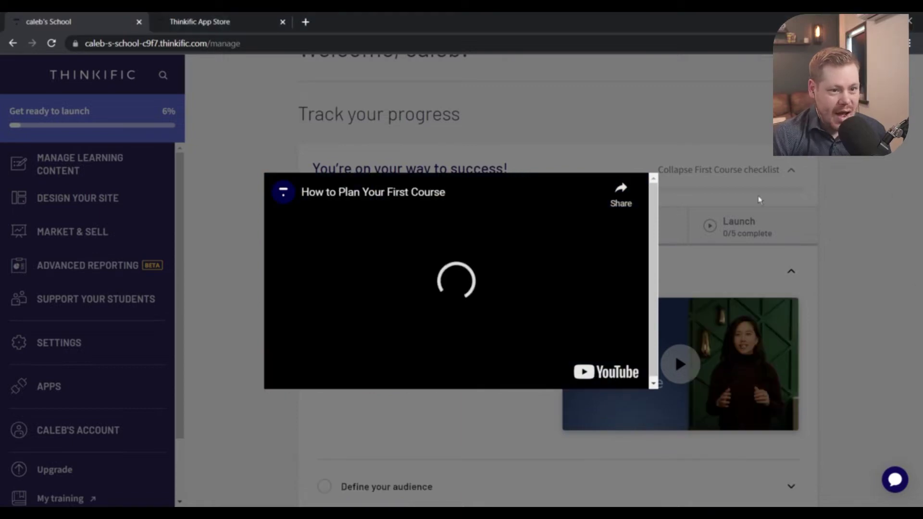
left_click(759, 200)
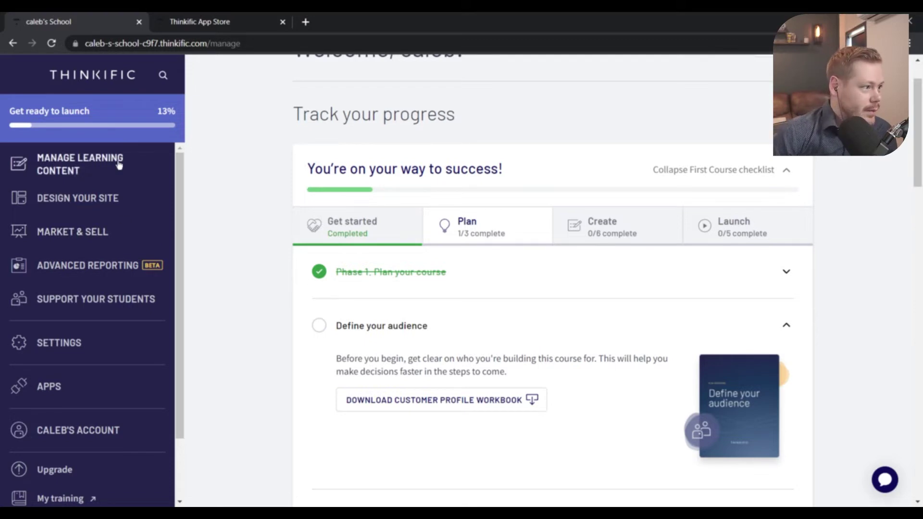
- Open the How to be AMAZING course from the Courses list and start the Course Builder tour
left_click(82, 158)
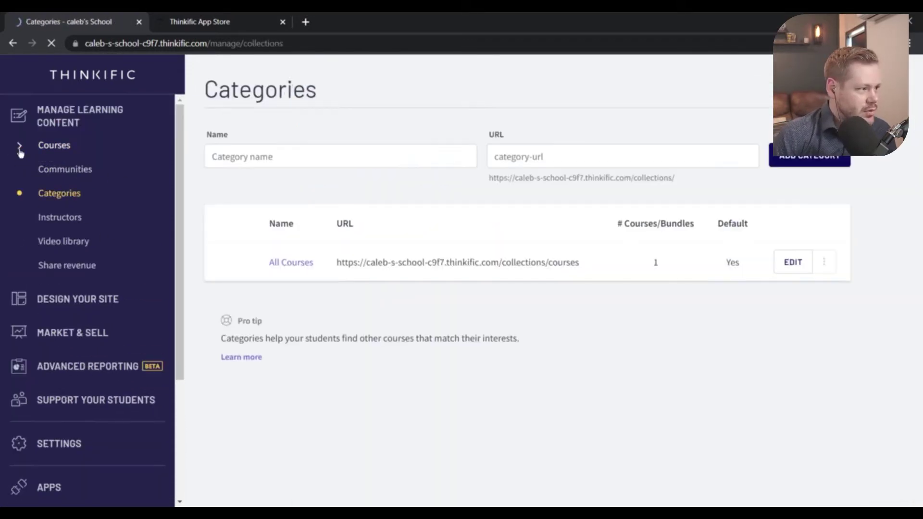
left_click(22, 146)
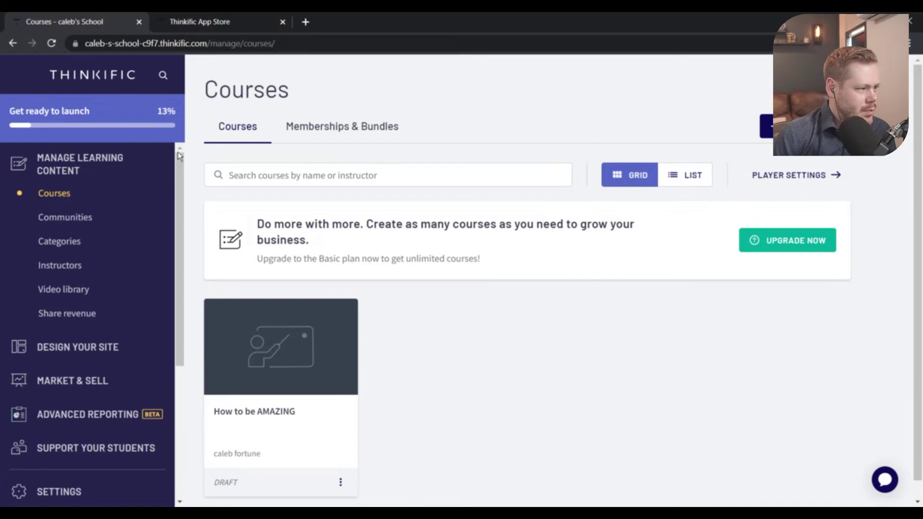
scroll(395, 475, "down", 1)
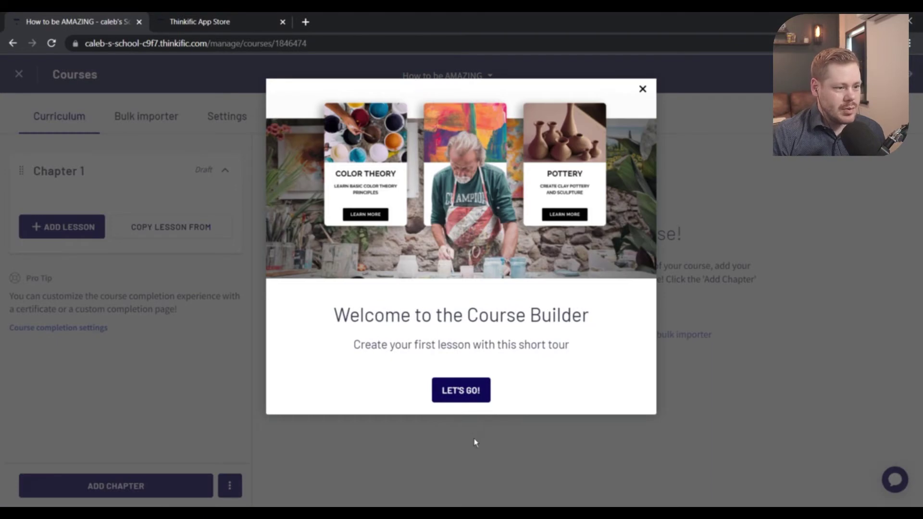
left_click(470, 391)
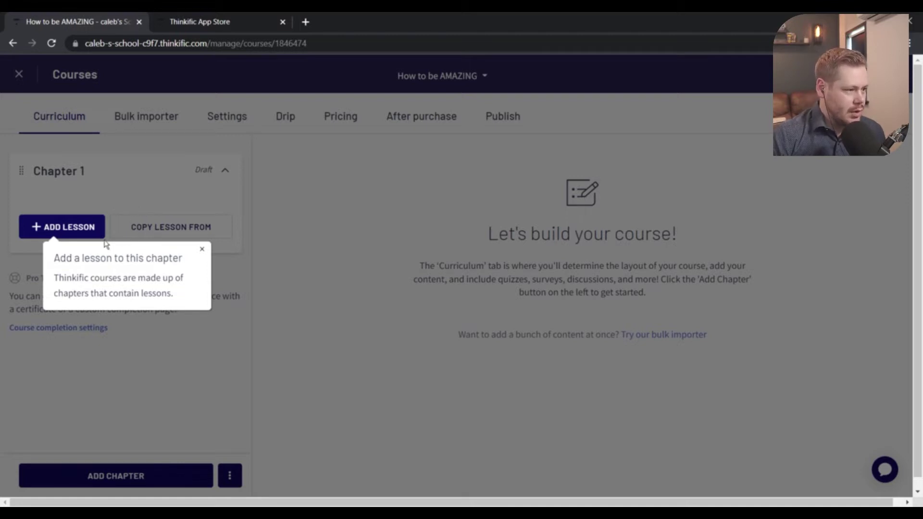
- Add a text lesson to Chapter 1 with the title "Amazingness does not come to one naturally"
left_click(65, 227)
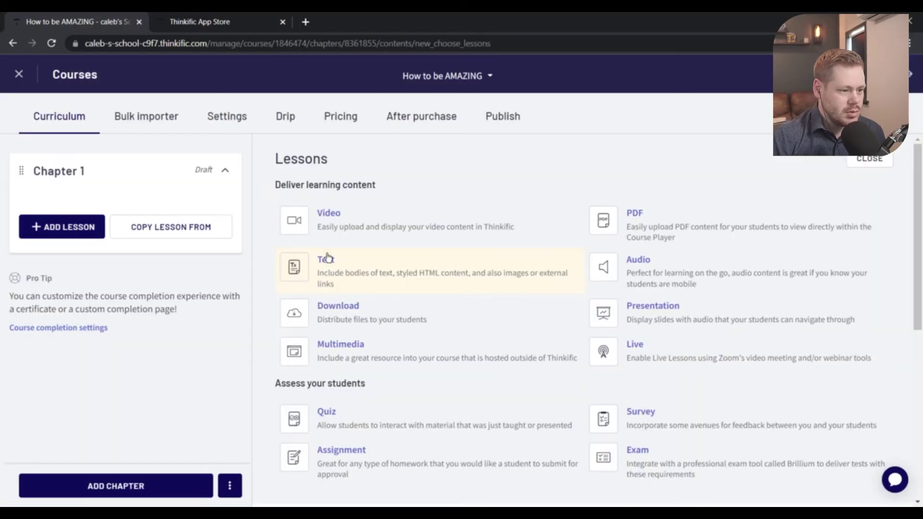
left_click(323, 258)
left_click(374, 230)
type("Amazi")
left_click(374, 229)
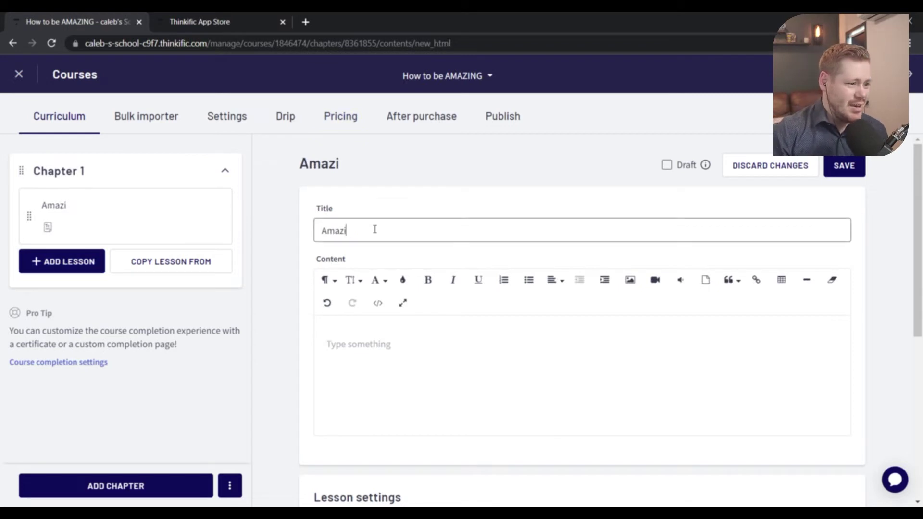
type("ngness")
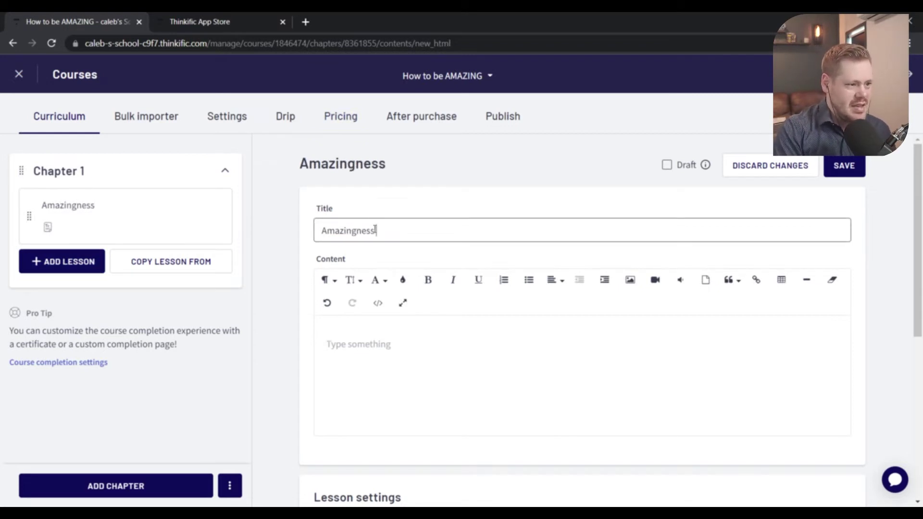
type(" does not c")
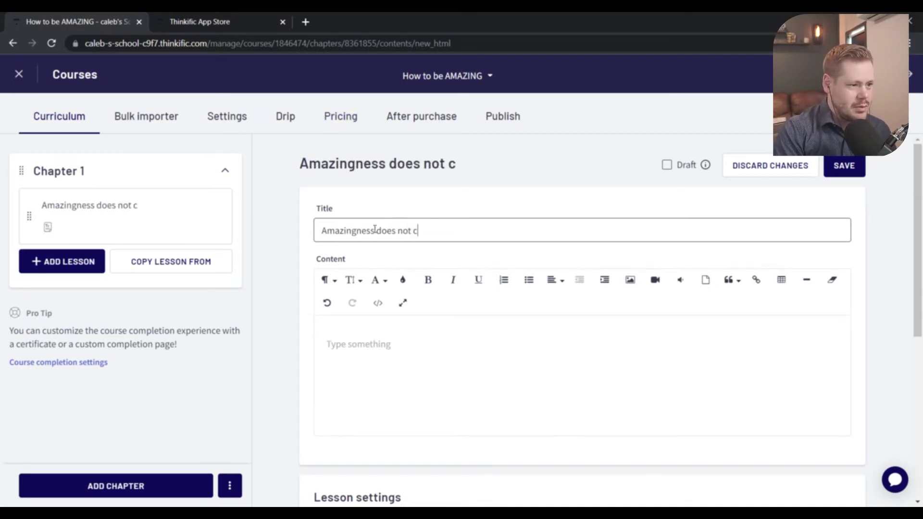
type("ome to one naturally")
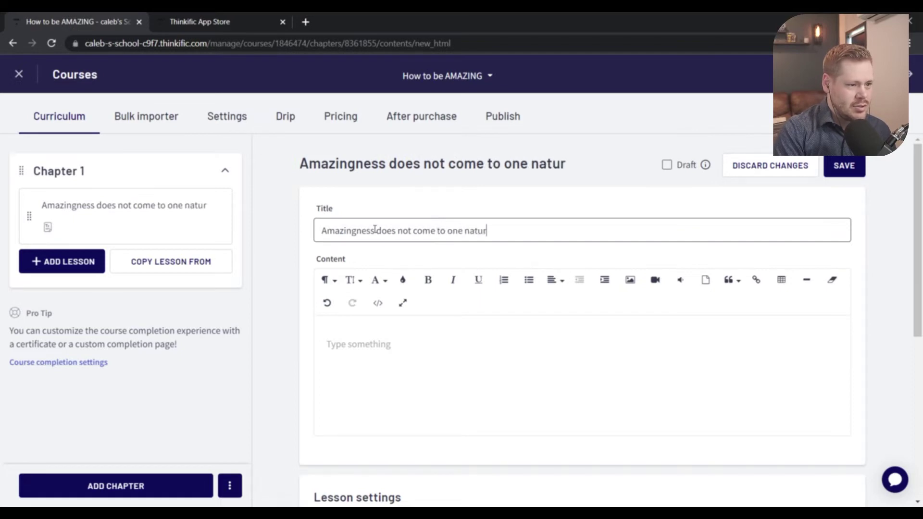
- Write lesson content about studying for years atop the highest mountain to achieve true amazingness, and make it a free preview lesson
key("Tab")
type("You must study for years atop the highest mountain with the strictest vow of silence and perfect balance as well as hand-eye coordination to achieve true amazingness")
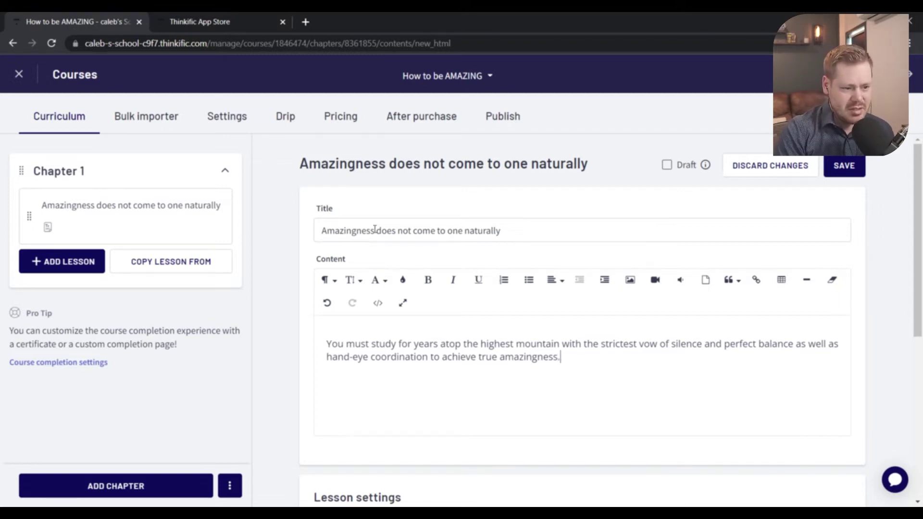
scroll(309, 334, "down", 3)
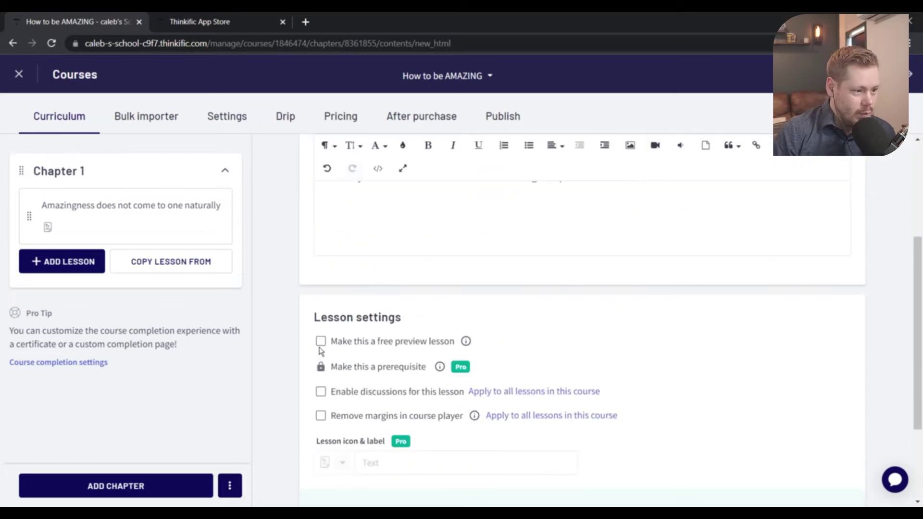
left_click(321, 342)
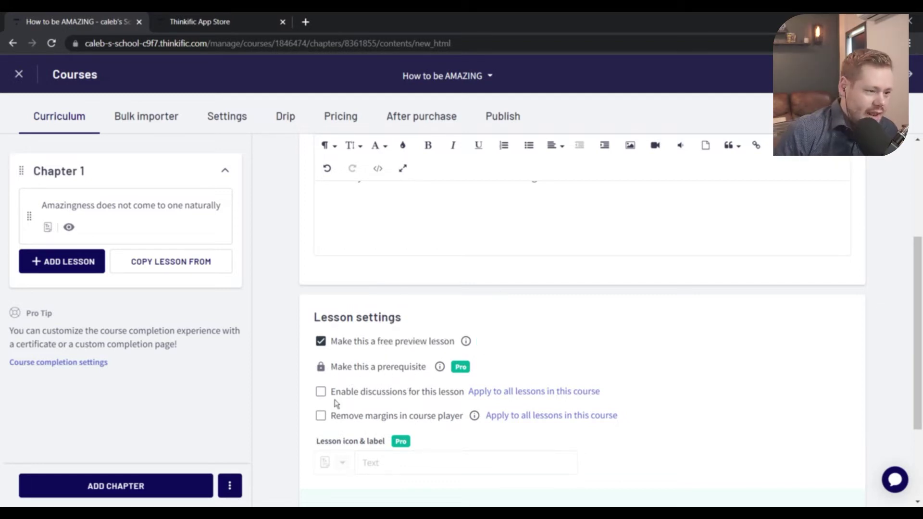
- Enable discussions and remove the course player margins for the text lesson, and save it
left_click(320, 392)
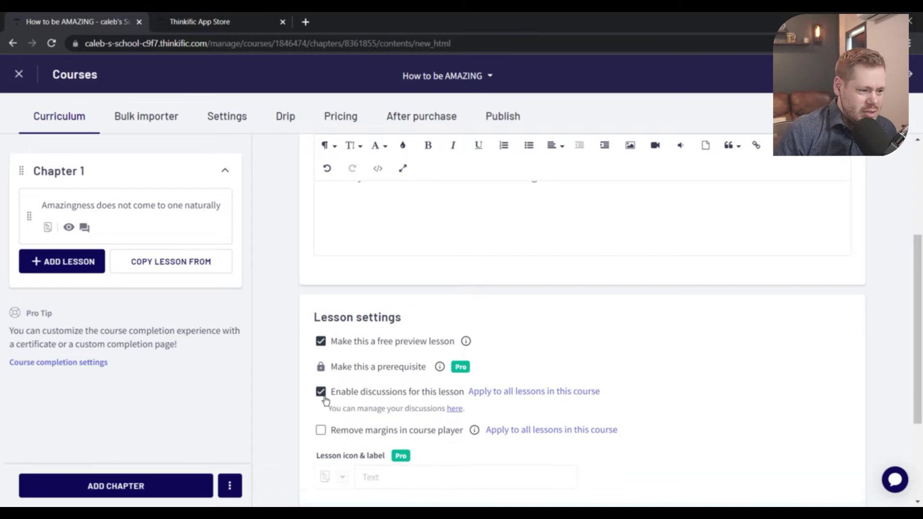
scroll(325, 434, "down", 3)
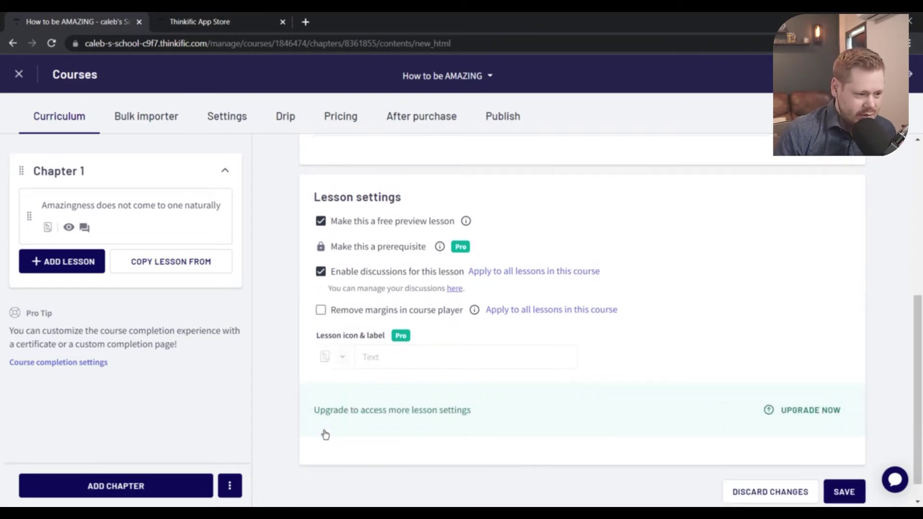
left_click(321, 311)
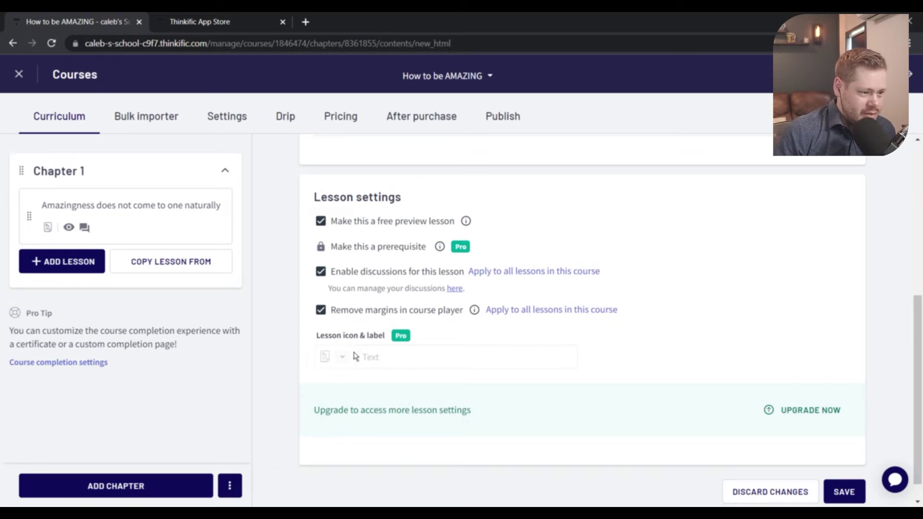
left_click(842, 466)
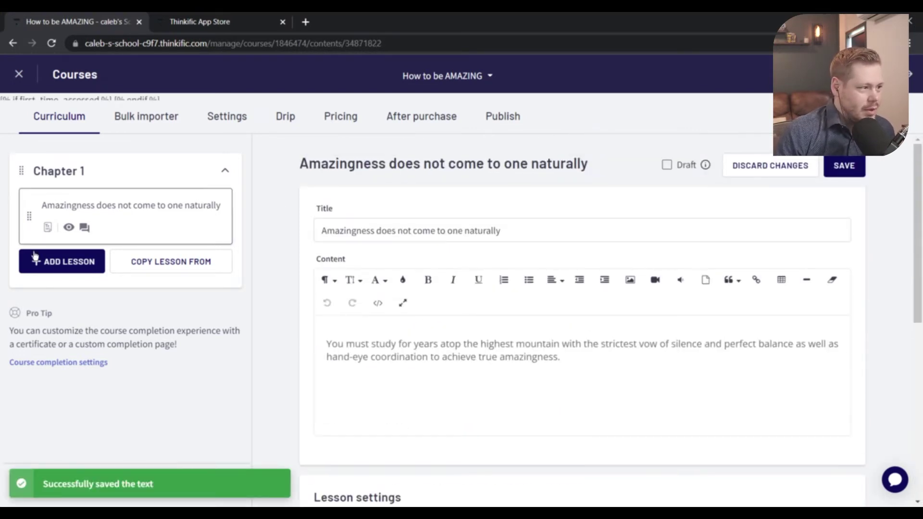
- Add a quiz lesson to Chapter 1 with the title "How to be AMAZING"
left_click(91, 272)
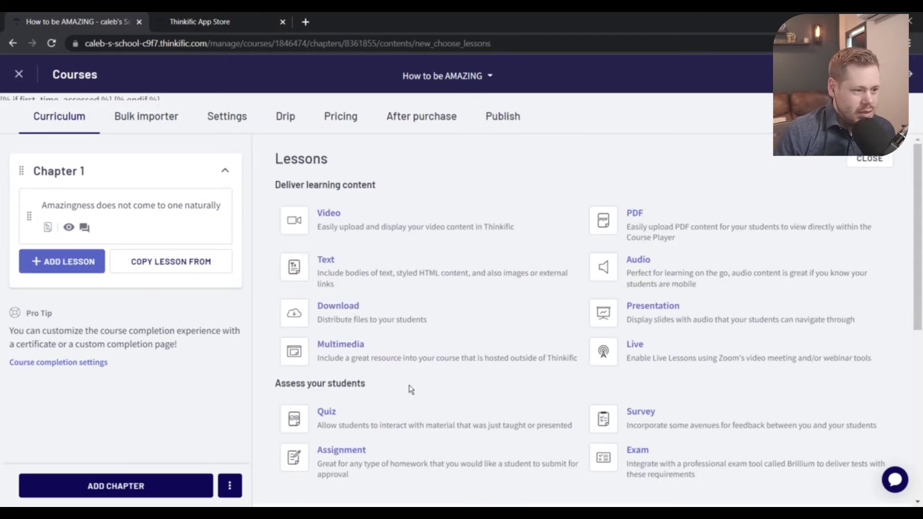
scroll(411, 390, "down", 1)
left_click(323, 349)
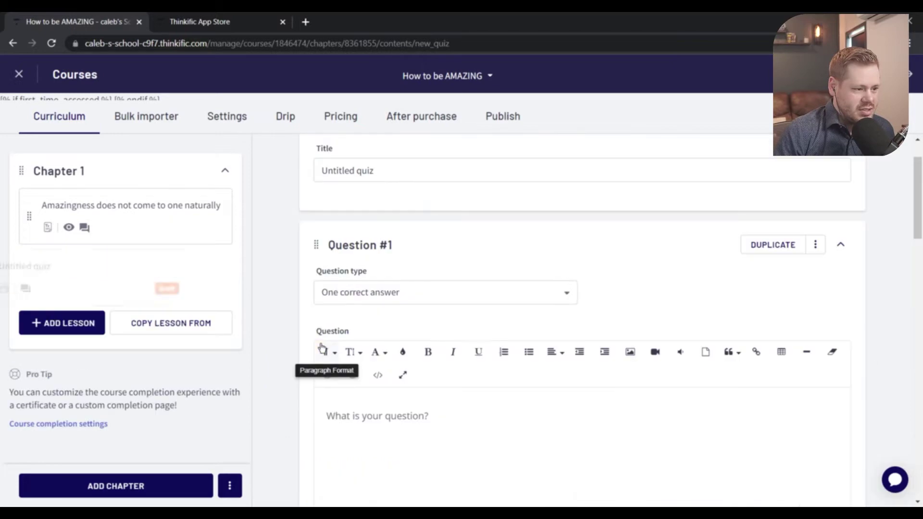
left_click_drag(394, 231, 278, 233)
type("How to be AMAZING")
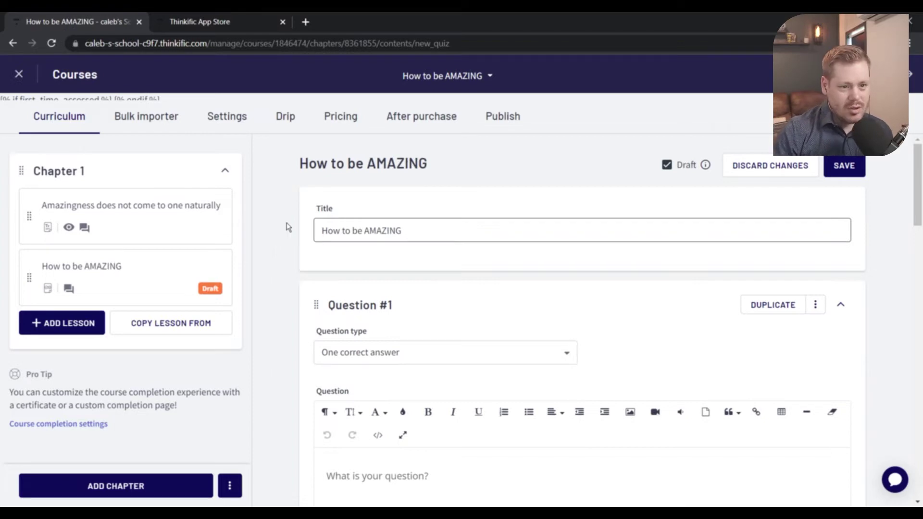
- Write the question "What level of Tetris should an AMAZING person achieve?" with answer choices including "36" and levels being an illusion, plus an explanation
left_click(468, 323)
scroll(467, 330, "down", 3)
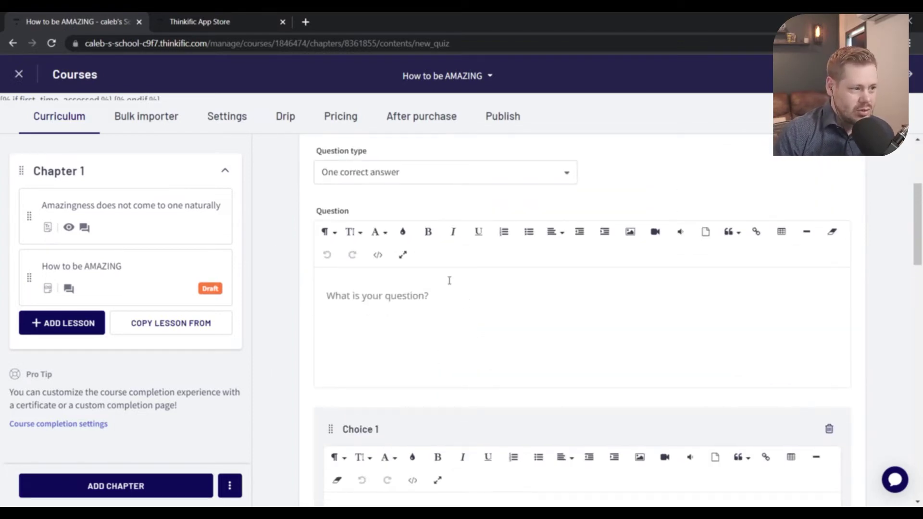
type("What level of Tetris should an AMAZING person achieve?")
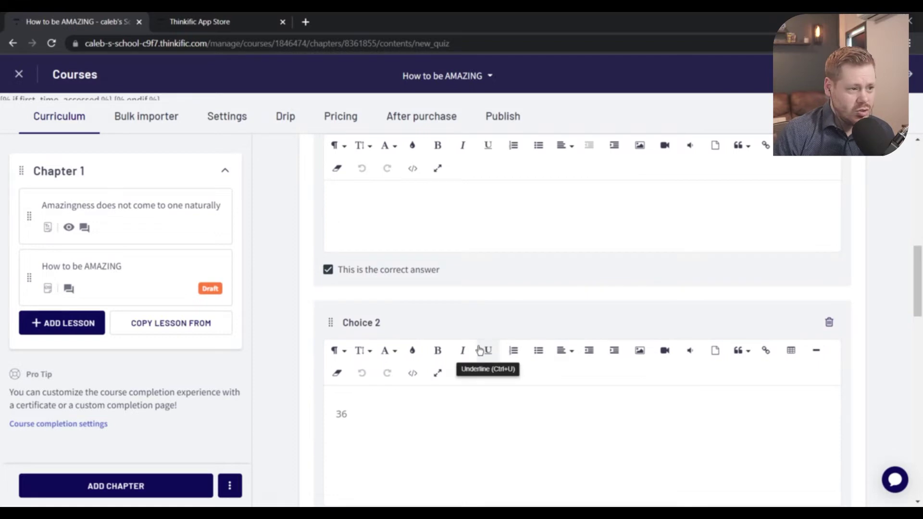
scroll(473, 353, "down", 2)
scroll(467, 357, "down", 4)
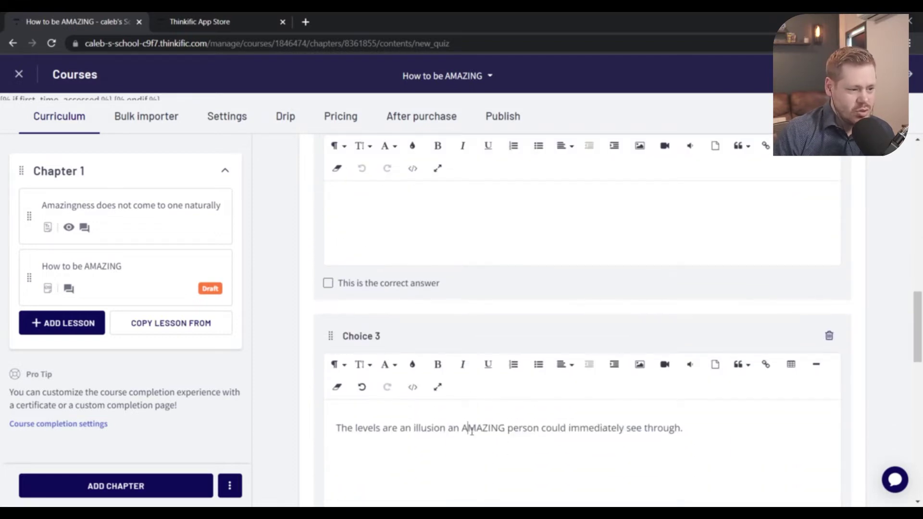
scroll(471, 437, "down", 1)
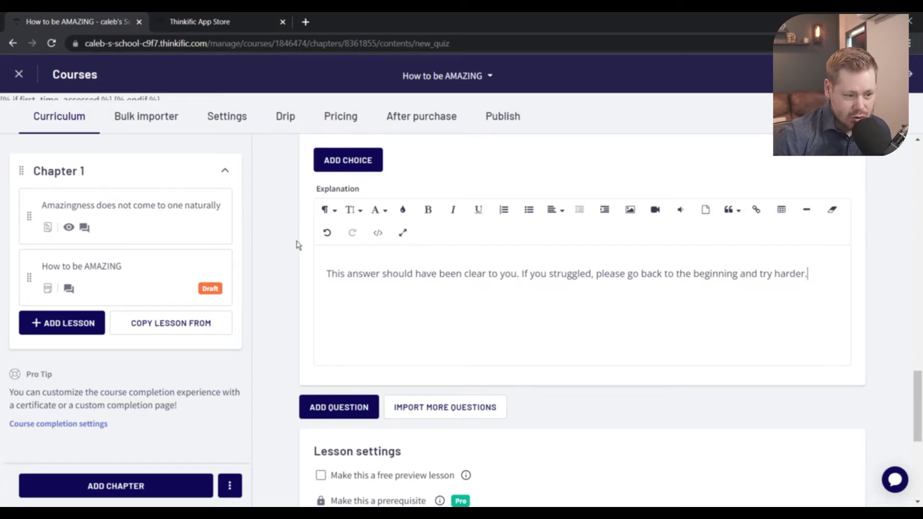
- Make the quiz a free preview lesson with a required passing grade of 100%, and save it
scroll(308, 288, "down", 3)
left_click(321, 358)
scroll(355, 365, "down", 4)
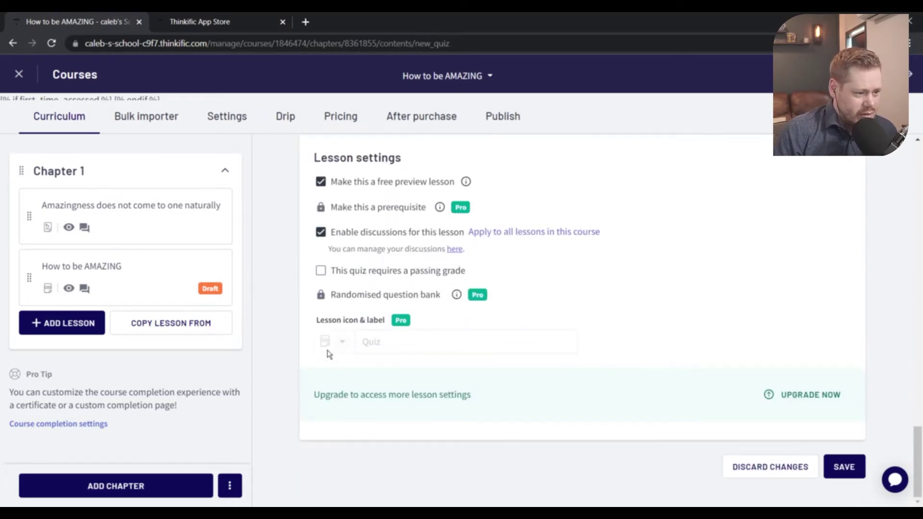
left_click(320, 271)
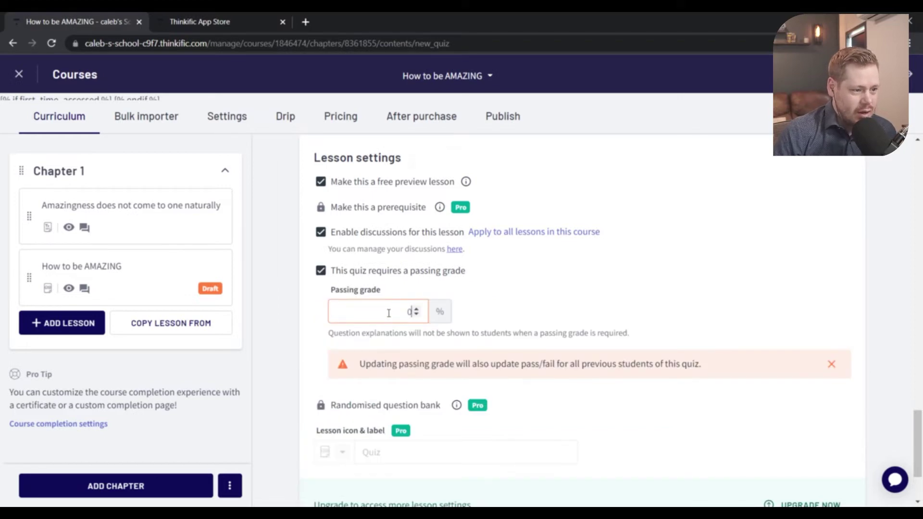
key("BackSpace")
type("100")
key("Return")
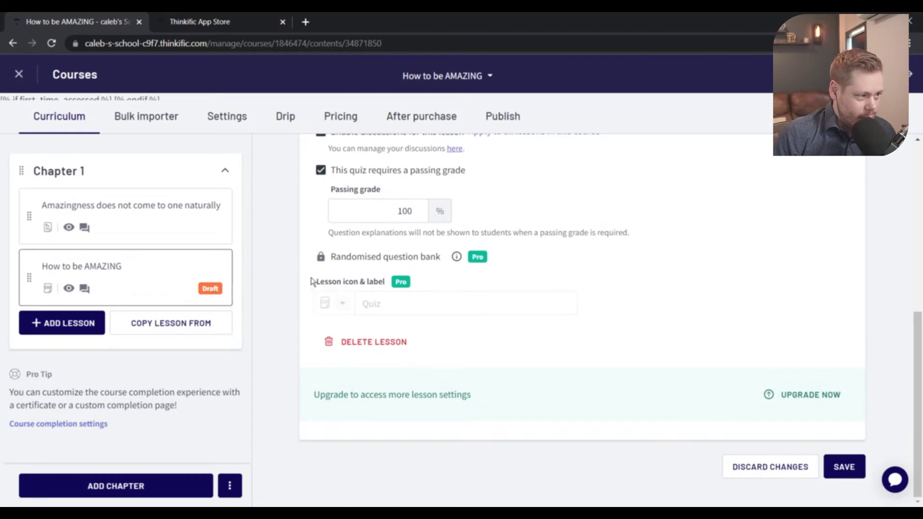
scroll(339, 292, "up", 6)
scroll(337, 293, "down", 6)
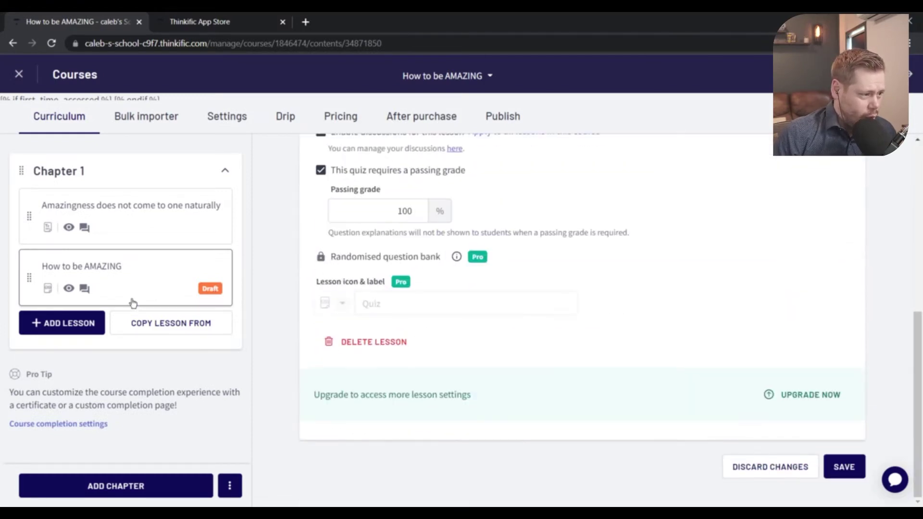
- Add a video lesson to Chapter 1 and upload the file Like and Subscribe.mov to it
left_click(73, 332)
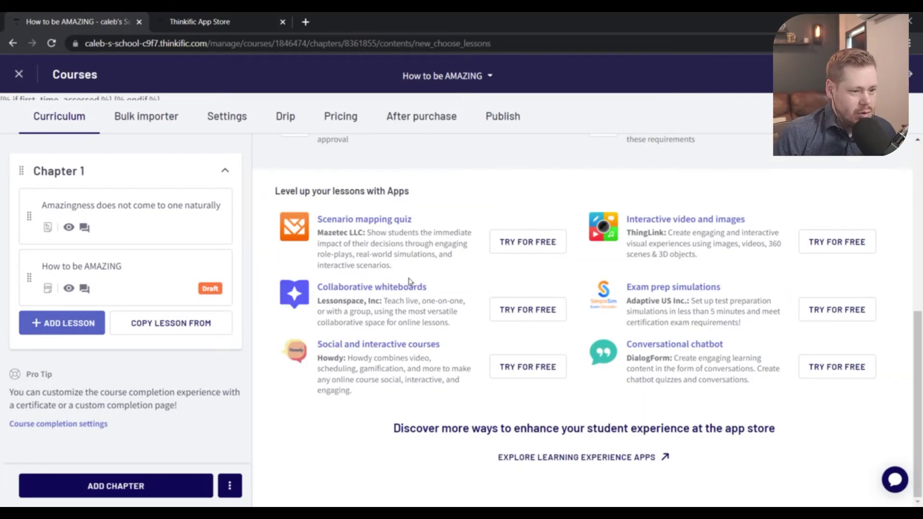
scroll(398, 317, "up", 10)
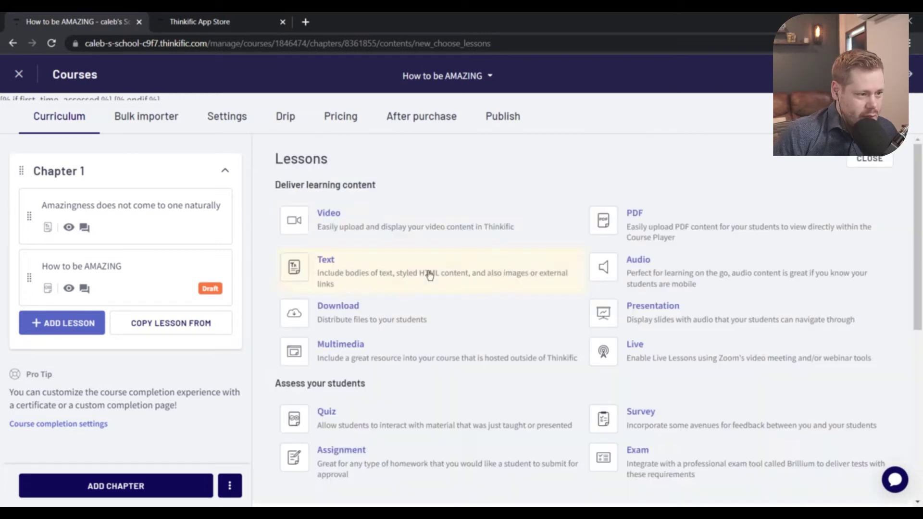
left_click(327, 213)
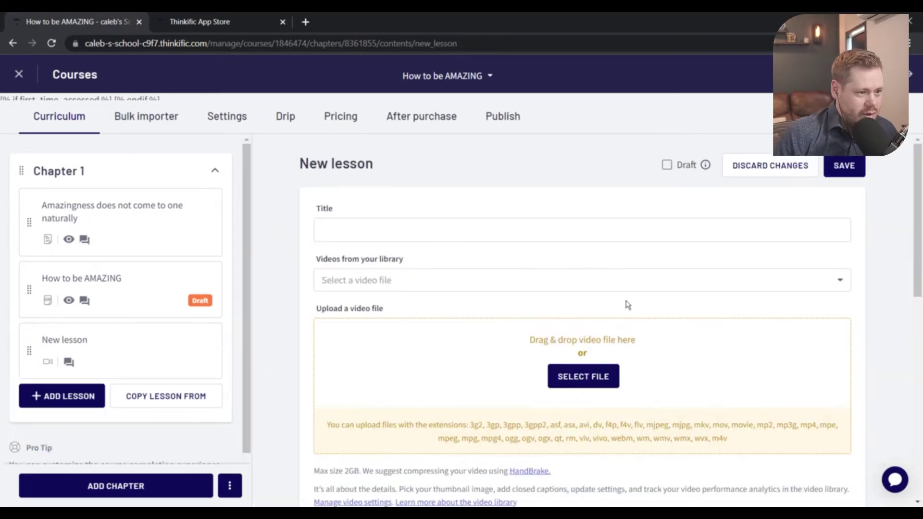
left_click(583, 376)
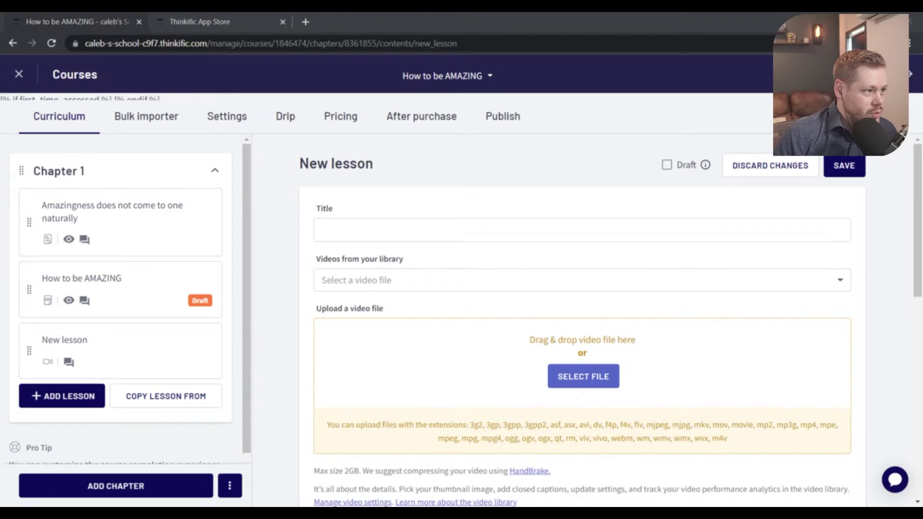
double_click(543, 344)
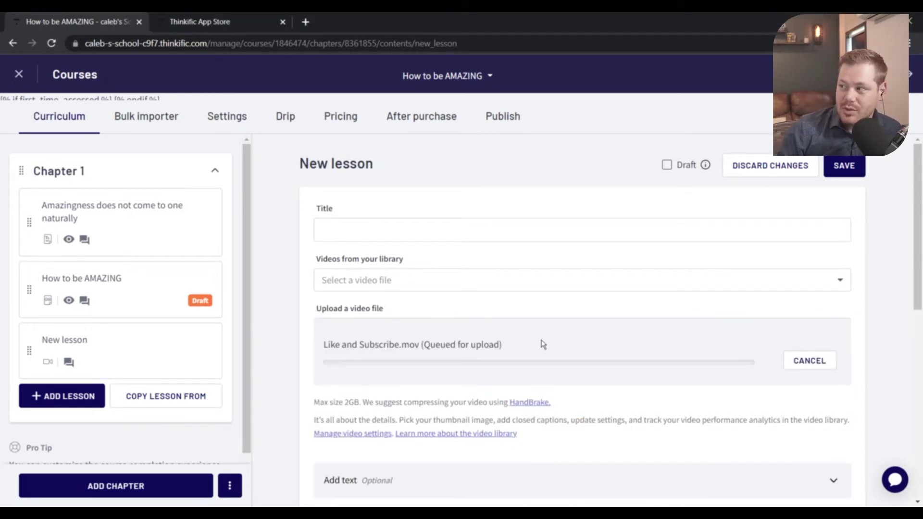
- Title the video lesson "YouTube BAIT", add the text "You should all subscribe to TrustRadius on YouTube. Also, please like this video.", and save
left_click(403, 280)
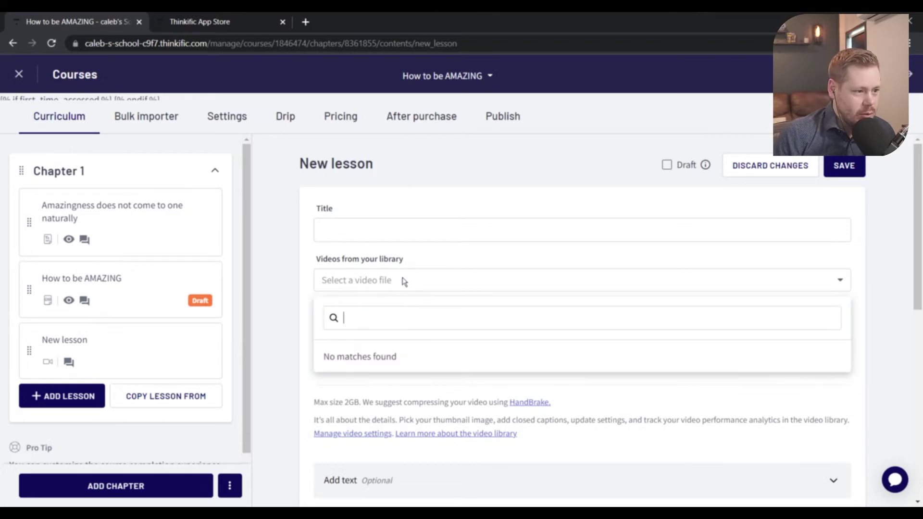
left_click(418, 230)
type("YouTube BAIT")
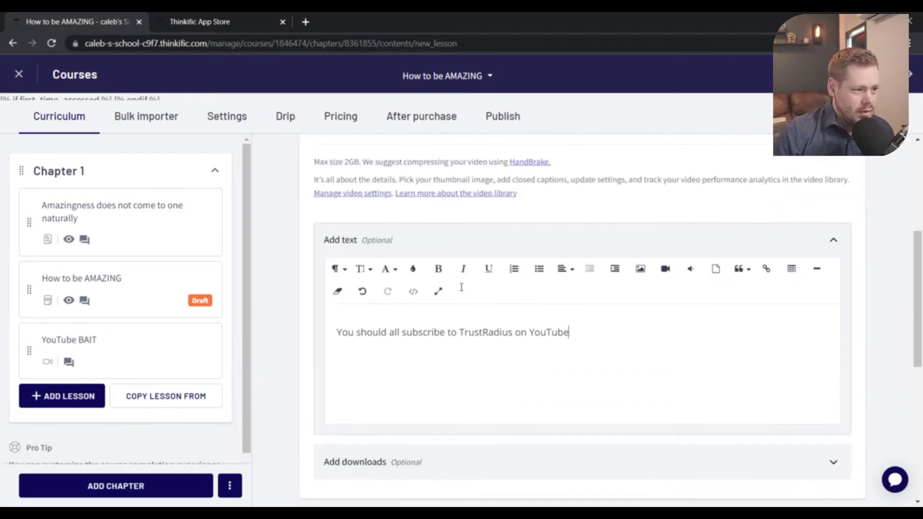
scroll(471, 294, "up", 3)
scroll(471, 295, "down", 3)
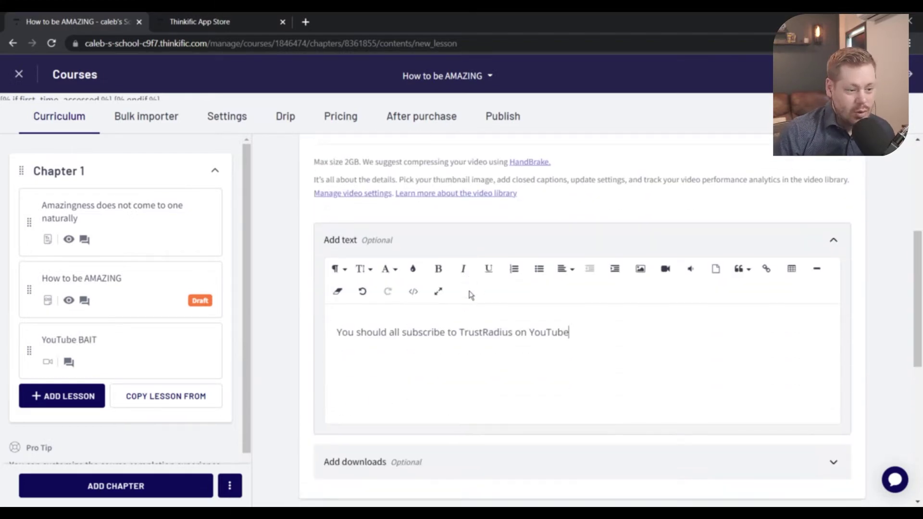
scroll(471, 294, "down", 3)
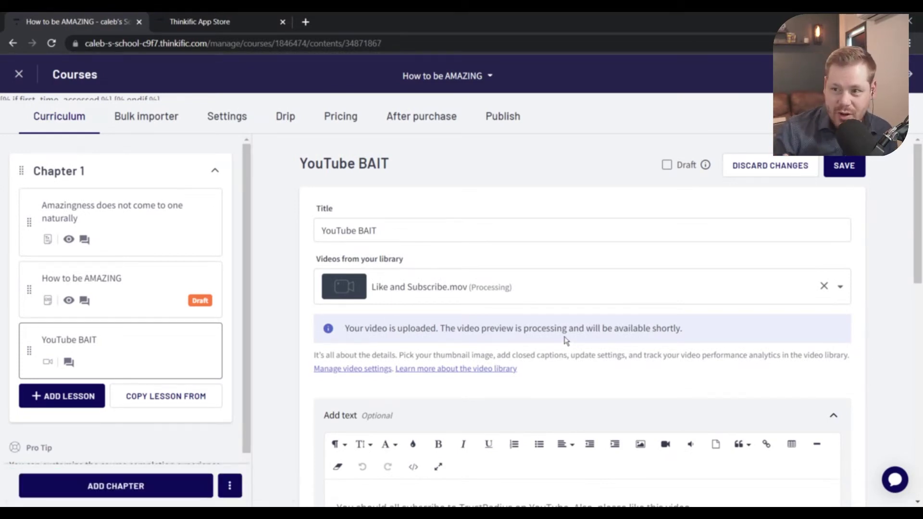
- Make the YouTube BAIT video lesson a free preview and save the change
scroll(488, 264, "down", 4)
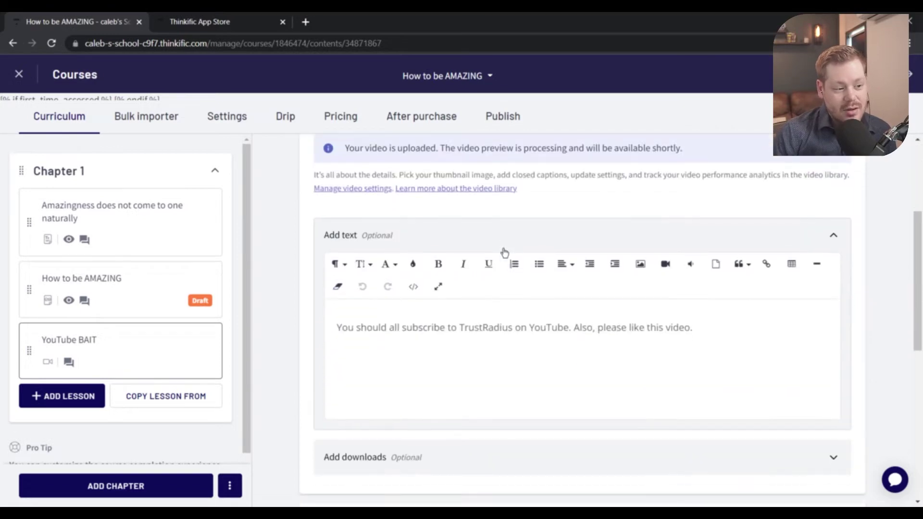
scroll(569, 222, "down", 6)
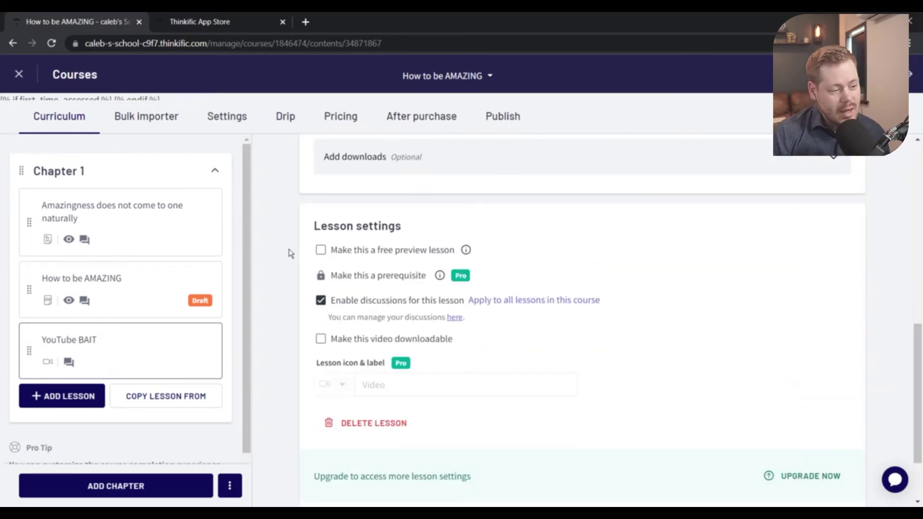
left_click(377, 251)
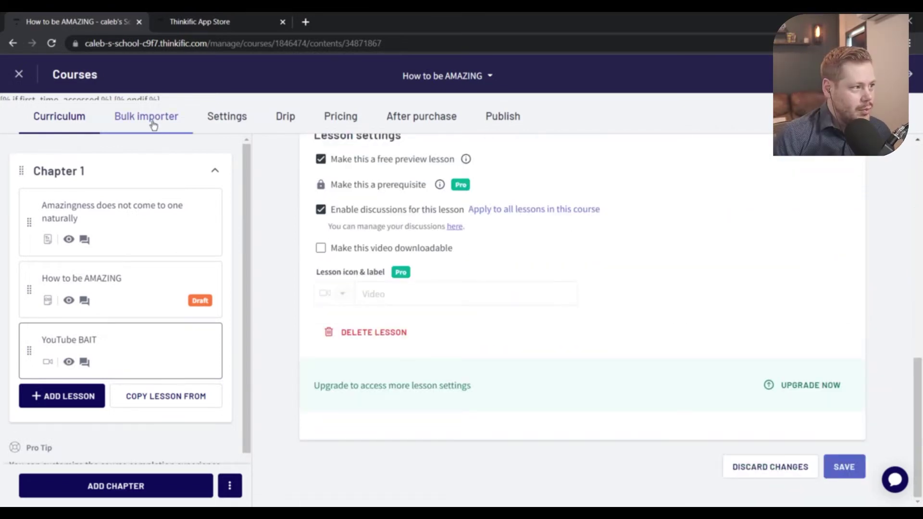
- Look over the bulk importer and the course progress and completion settings, including completion certificates and social sharing
left_click(154, 120)
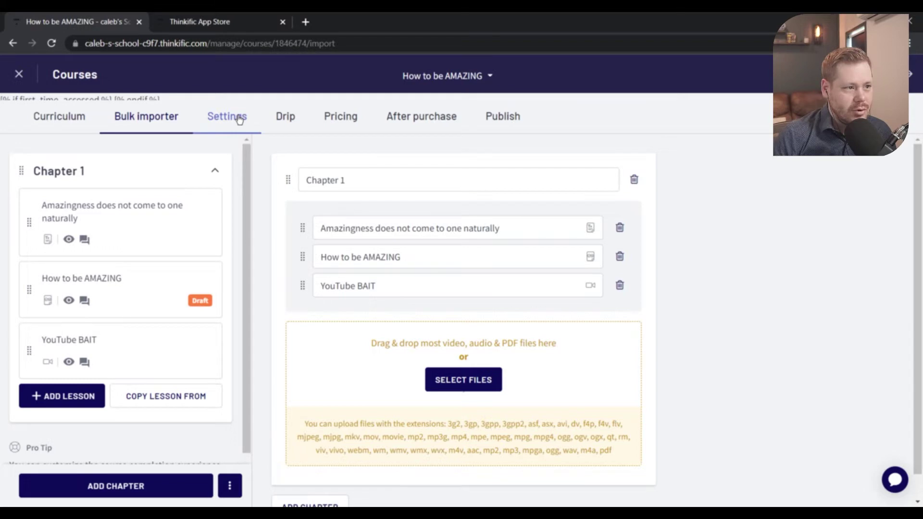
left_click(239, 120)
scroll(346, 287, "down", 3)
scroll(345, 287, "up", 1)
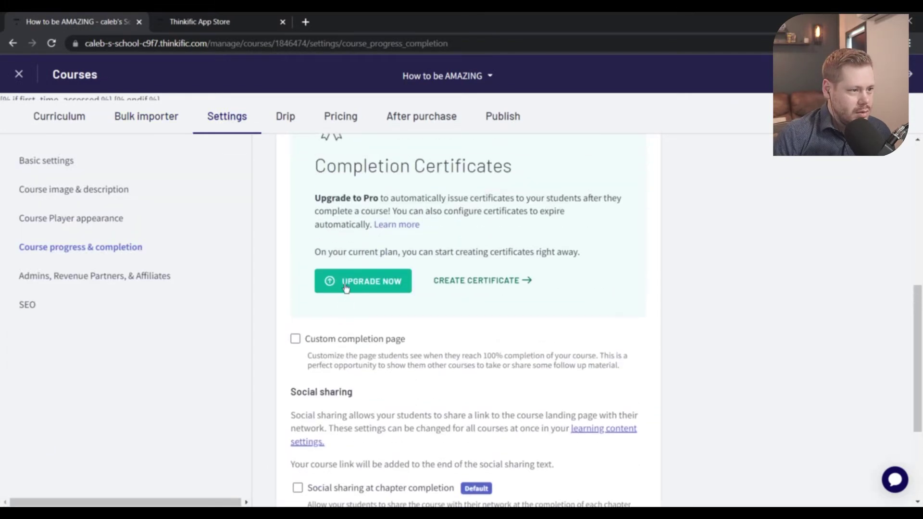
scroll(345, 287, "up", 1)
scroll(374, 268, "down", 4)
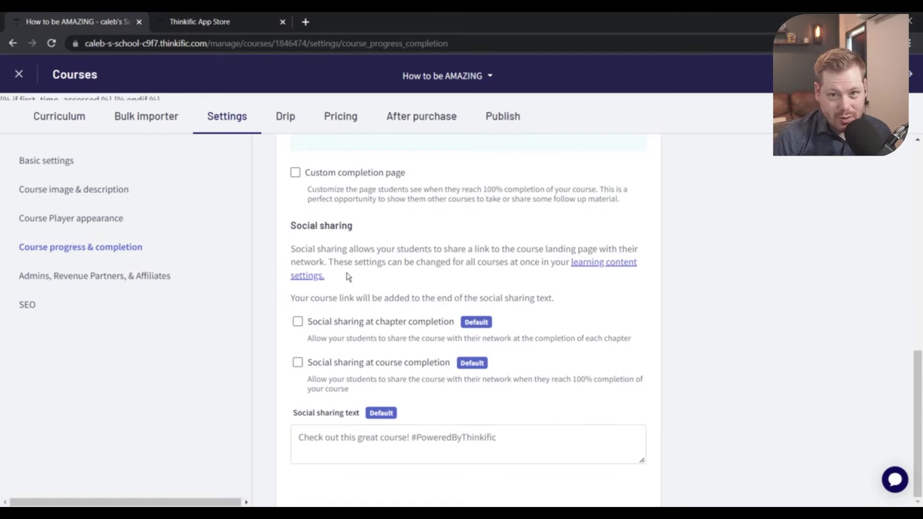
scroll(345, 277, "up", 3)
scroll(368, 225, "up", 2)
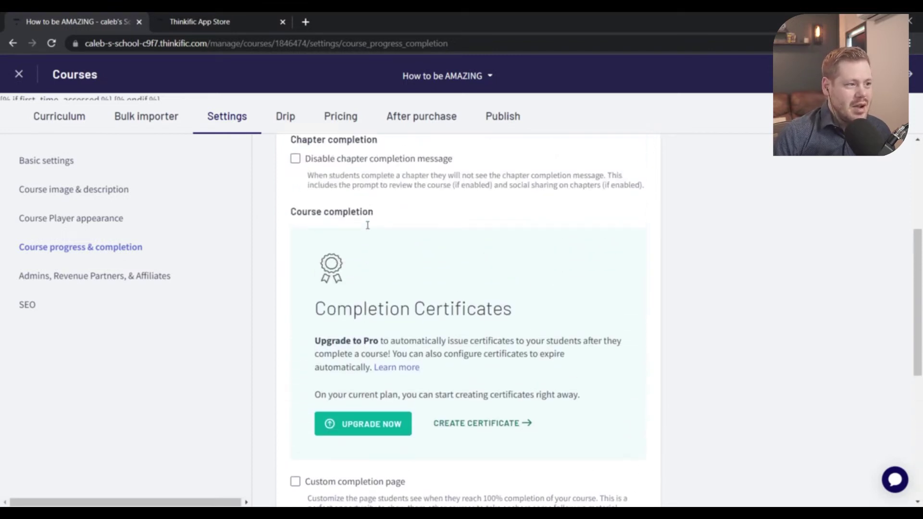
scroll(366, 228, "down", 1)
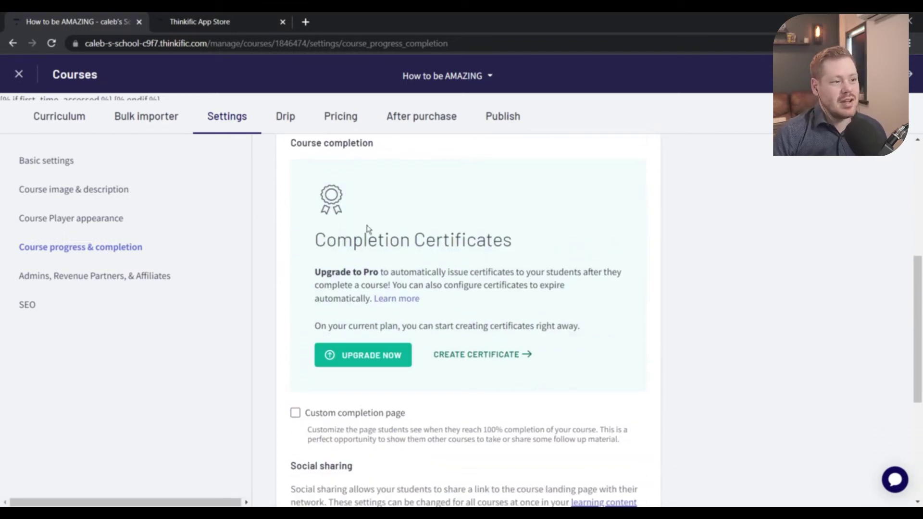
- Check the course's admin assignment options and its SEO settings
left_click(108, 274)
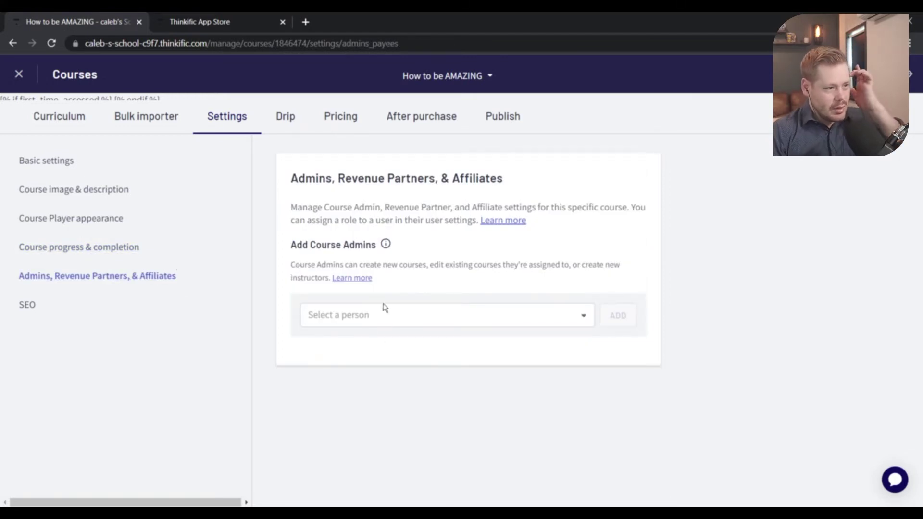
left_click(375, 326)
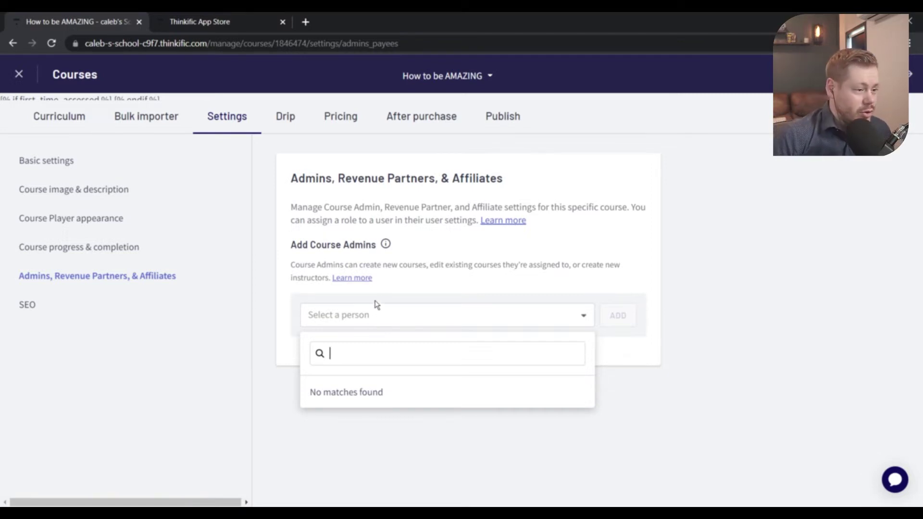
left_click(26, 305)
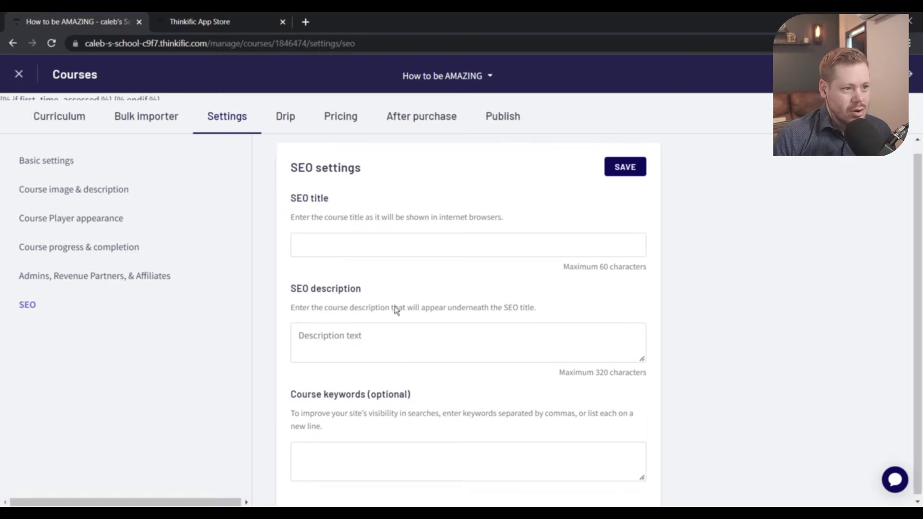
- Preview all lessons of the course as a student and complete the opening text lesson
left_click(278, 119)
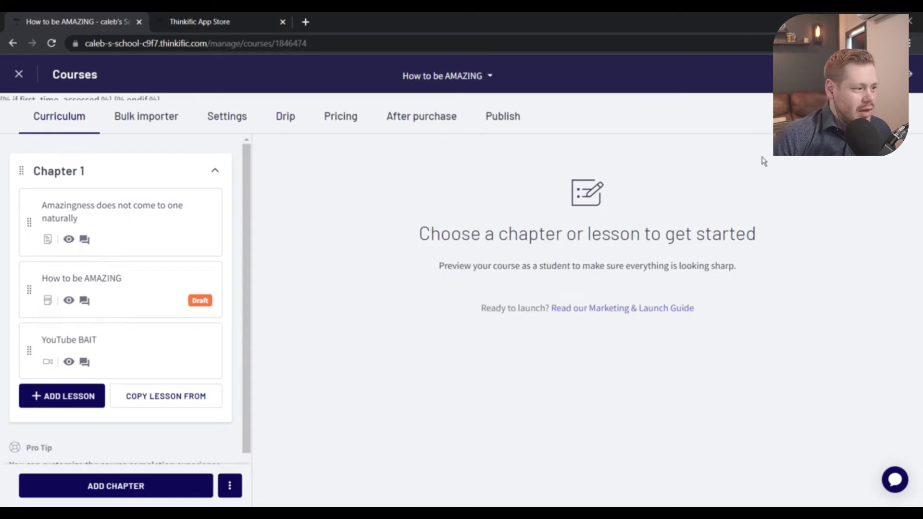
left_click(861, 116)
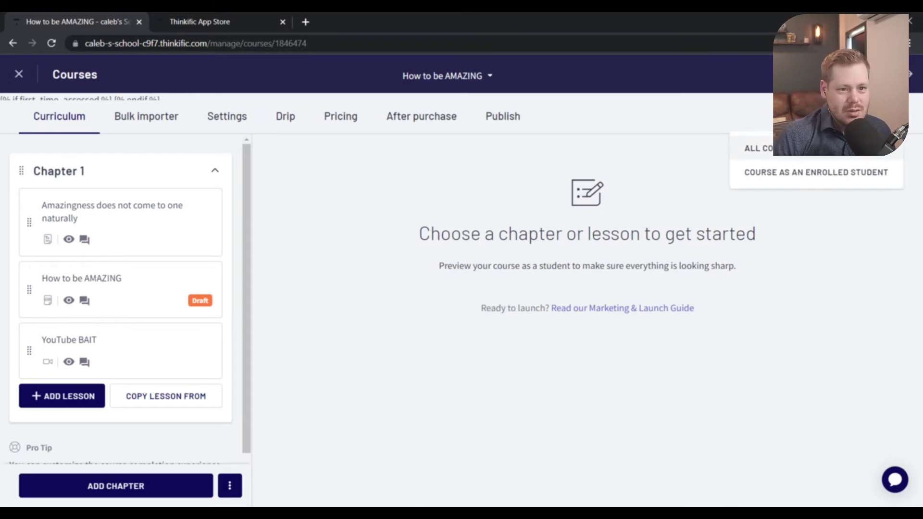
left_click(812, 148)
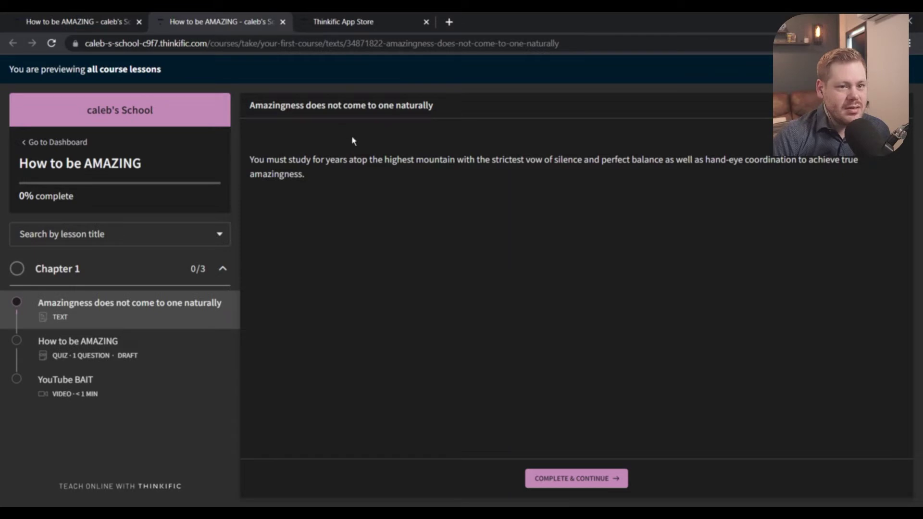
left_click(553, 479)
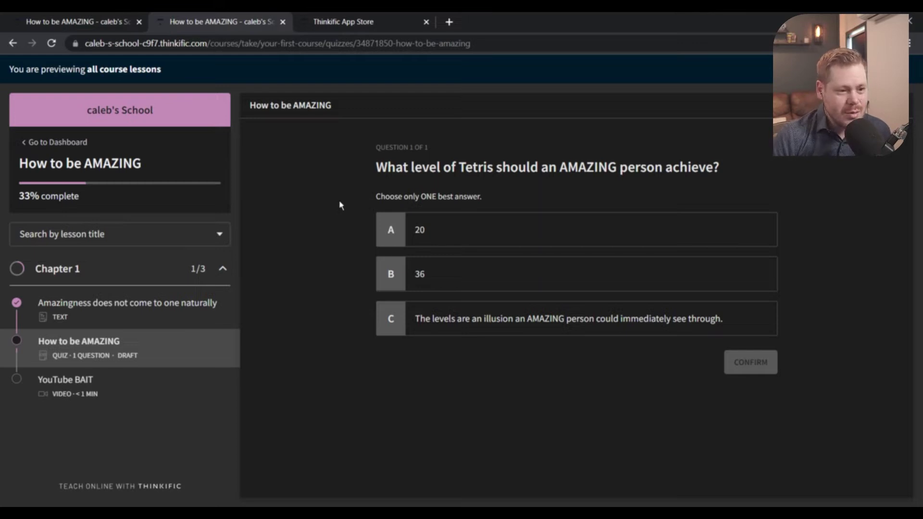
- Answer the Tetris quiz question with 36, and retake it with the answer that the levels are an illusion
left_click(445, 278)
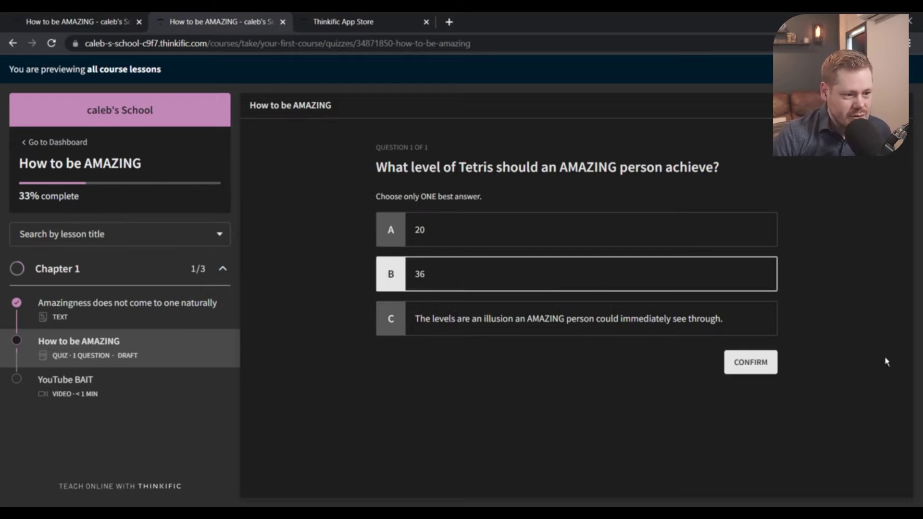
left_click(733, 364)
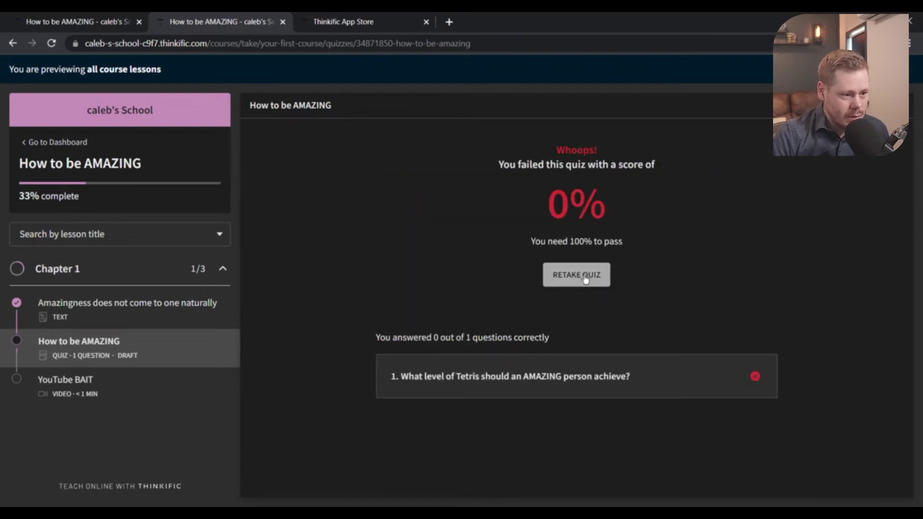
left_click(585, 279)
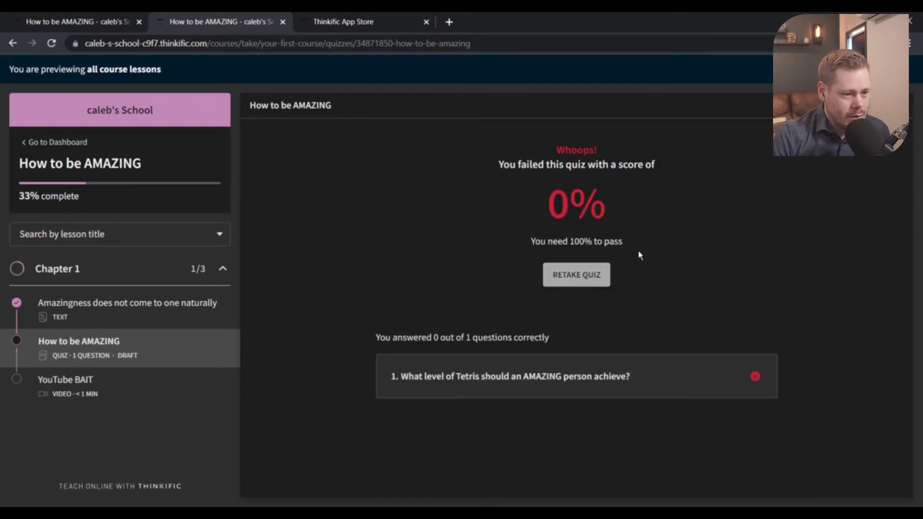
left_click(418, 319)
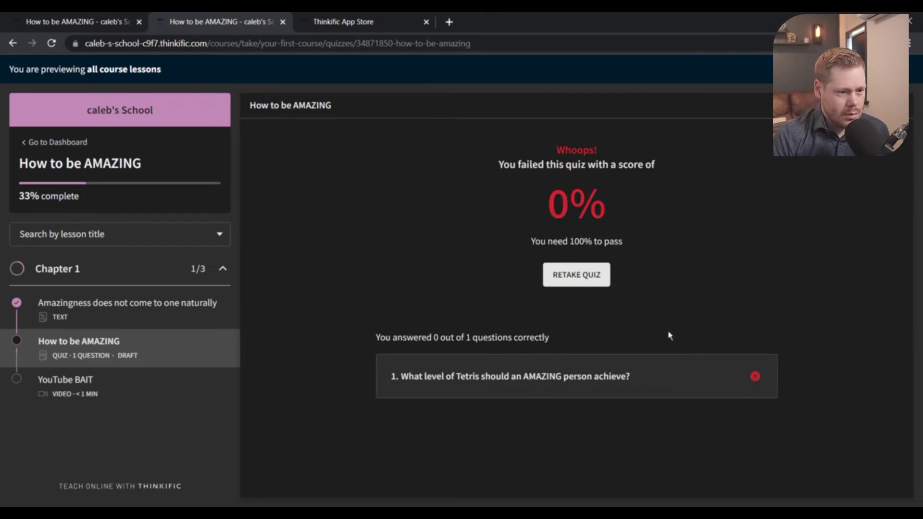
- Retake the quiz with 20 as the Tetris level and finish it
left_click(568, 277)
left_click(389, 229)
left_click(750, 362)
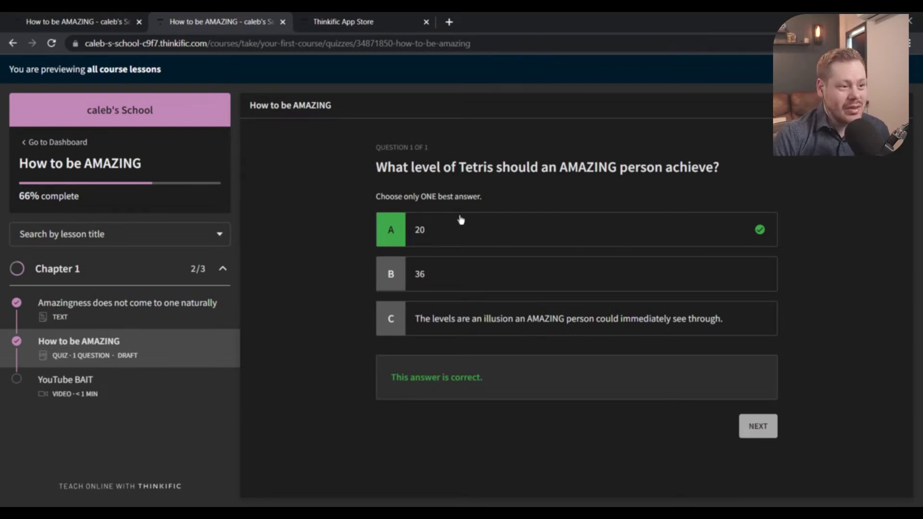
left_click(756, 425)
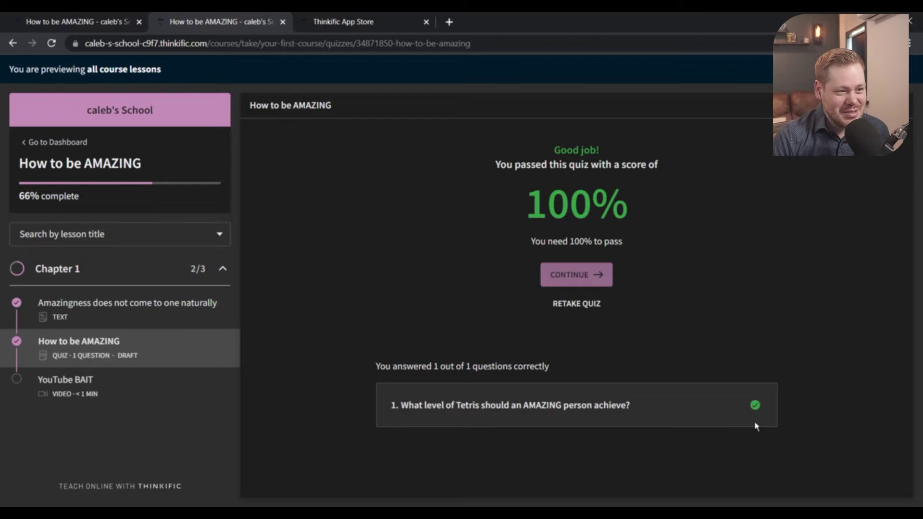
- Continue to the YouTube BAIT lesson in the preview and play its video
left_click(584, 279)
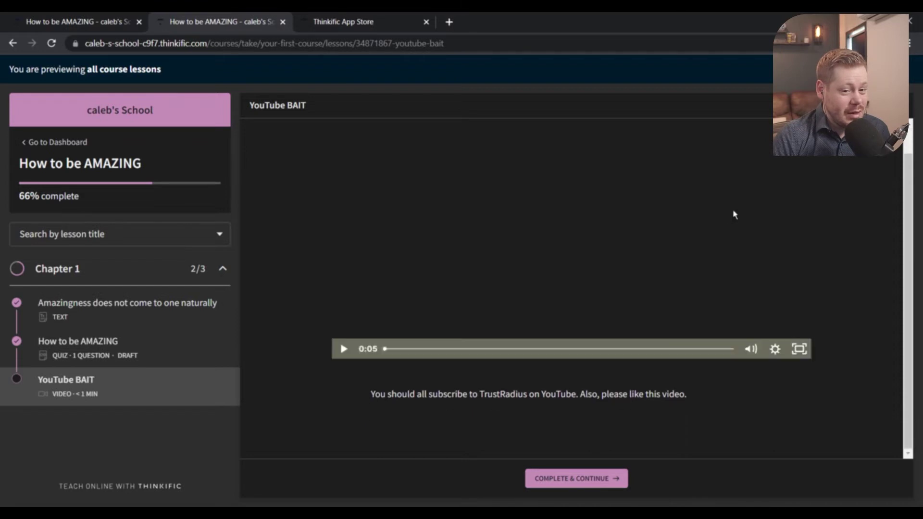
left_click(343, 378)
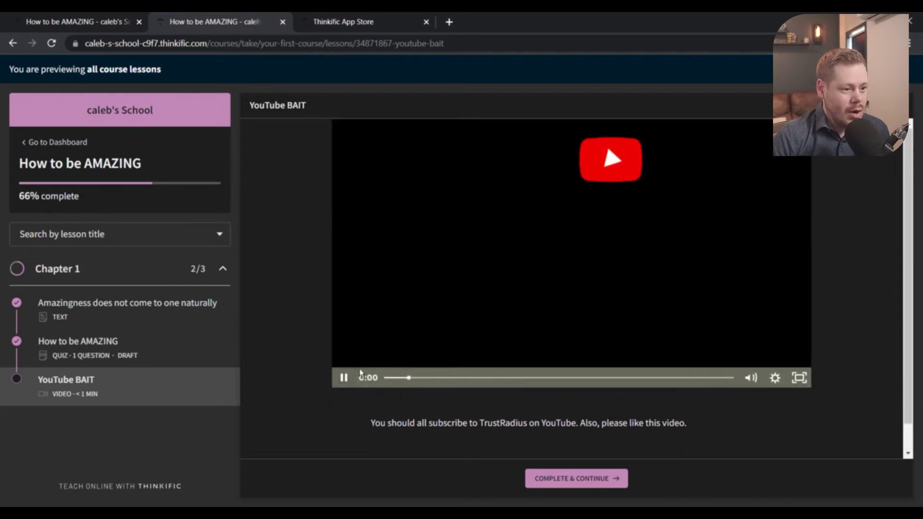
right_click(518, 248)
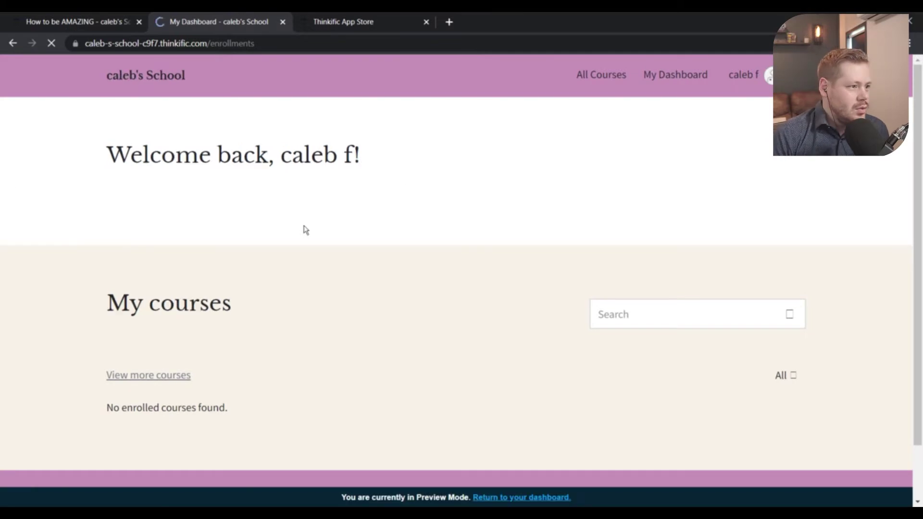
- Look over the student dashboard in preview mode and close the preview
scroll(290, 182, "down", 1)
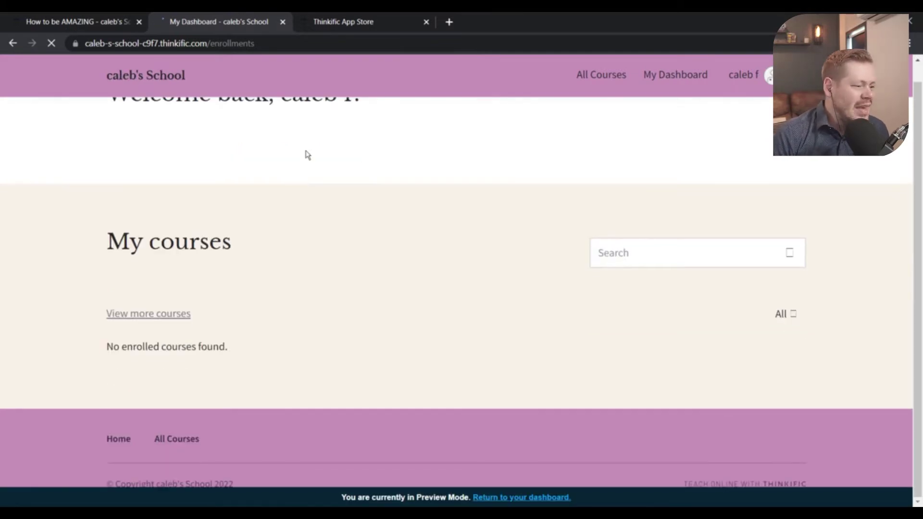
scroll(305, 124, "up", 1)
left_click(282, 22)
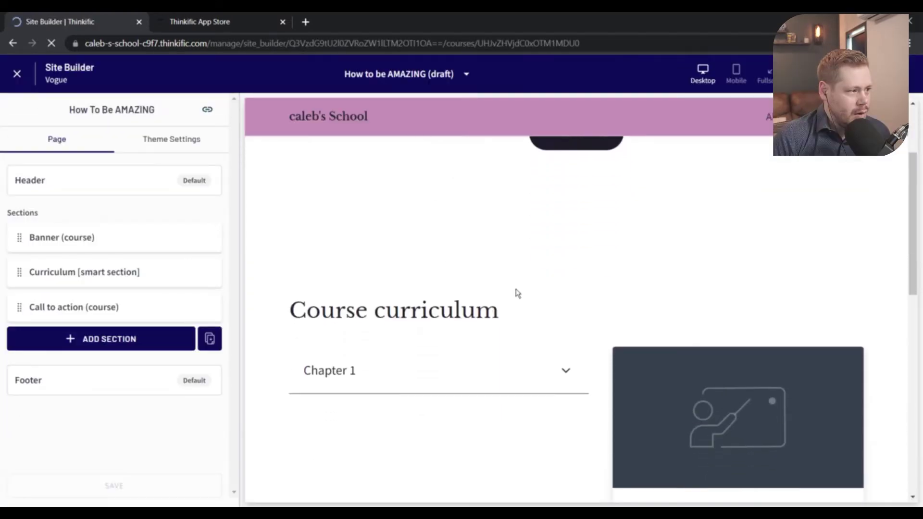
- Follow the Site Builder tour of the course landing page through its page outline, banner settings and button blocks
scroll(515, 292, "down", 5)
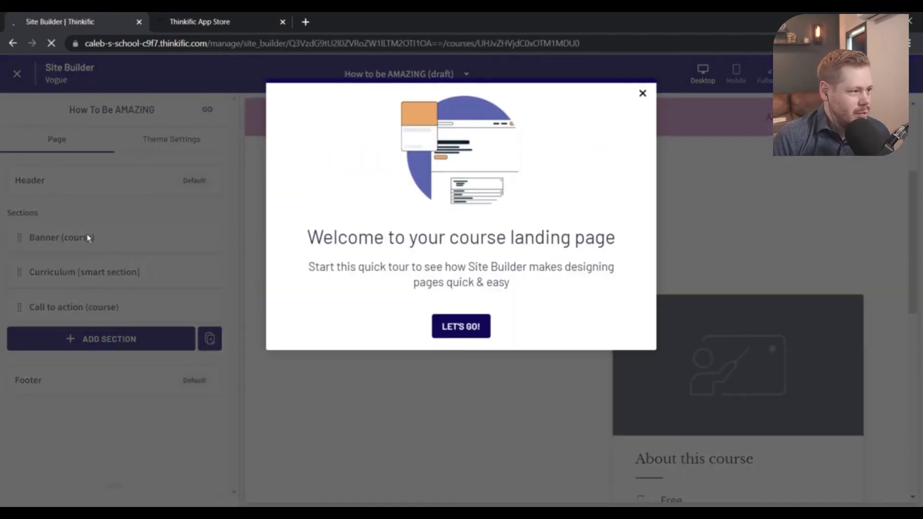
left_click(486, 325)
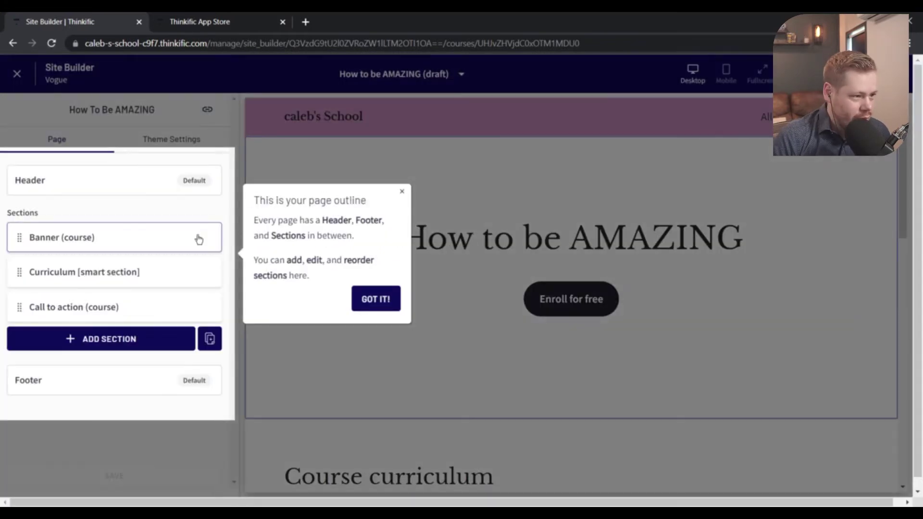
left_click(386, 300)
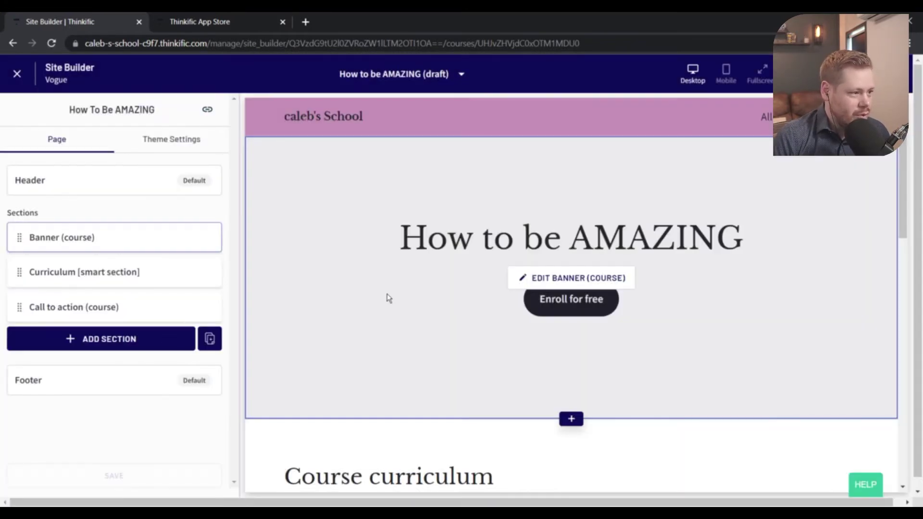
left_click(325, 233)
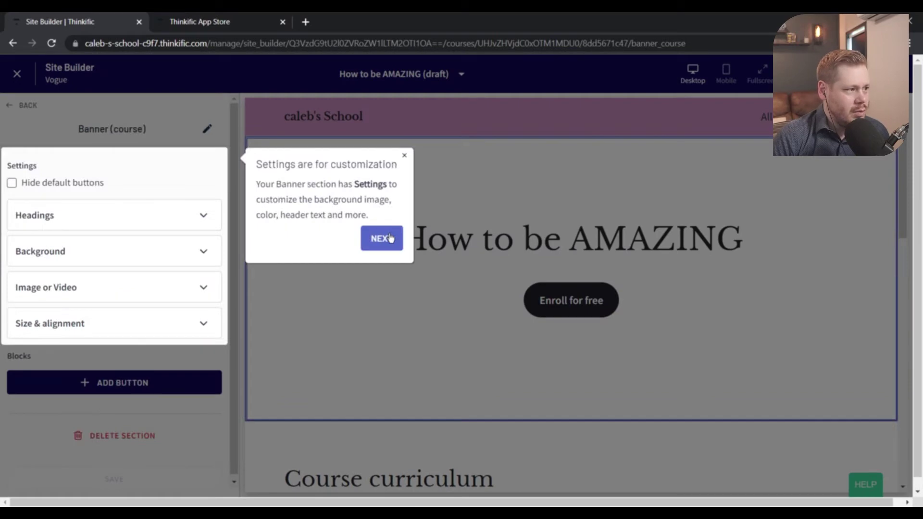
left_click(390, 238)
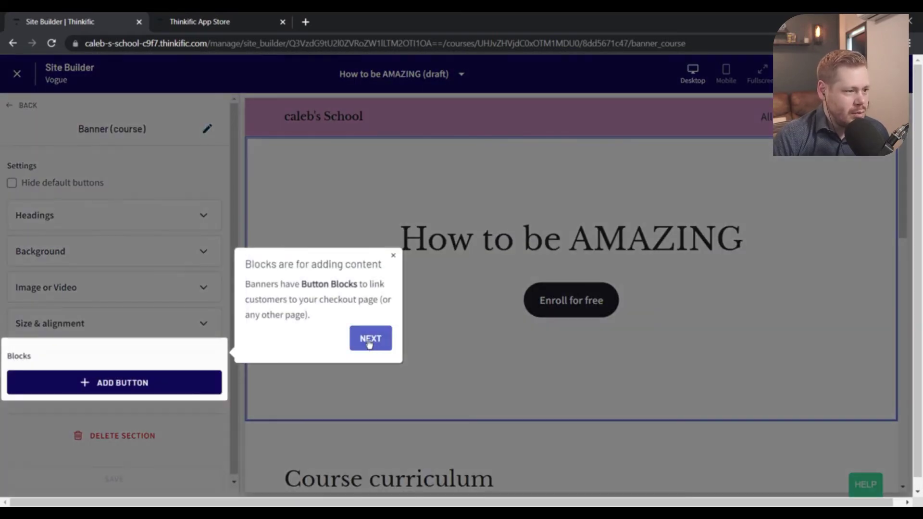
left_click(369, 340)
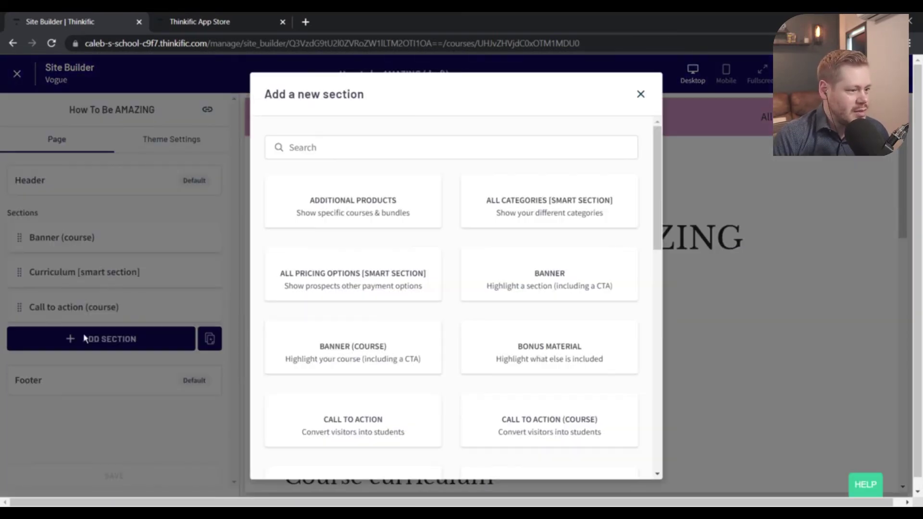
- Add a Bonus material section to the course landing page and review the page
scroll(433, 278, "down", 5)
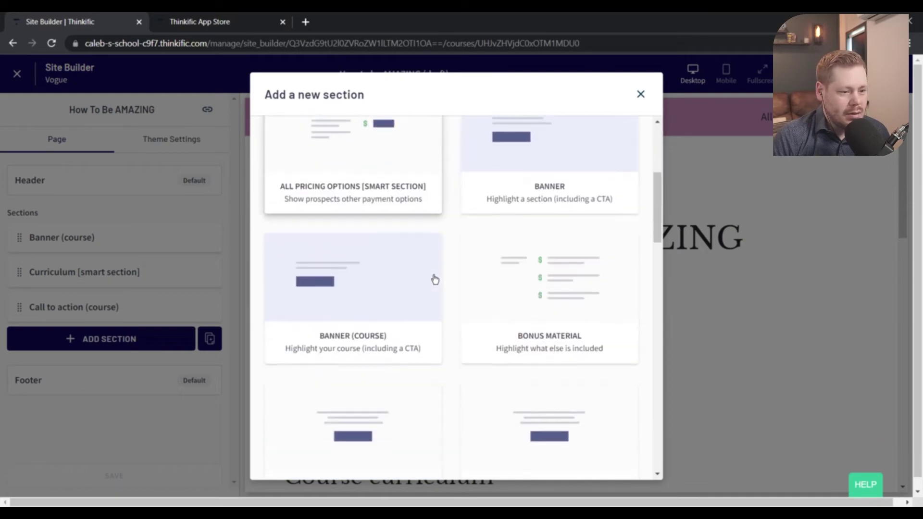
left_click(566, 251)
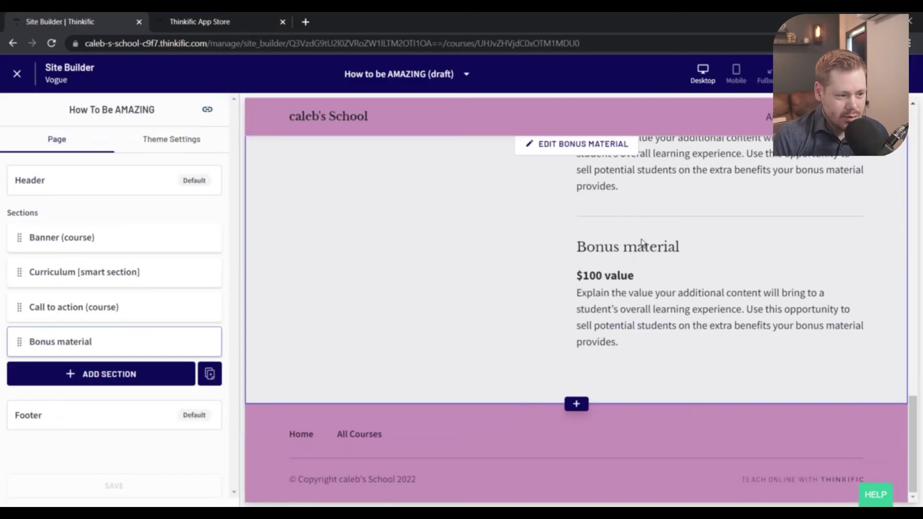
scroll(643, 243, "up", 10)
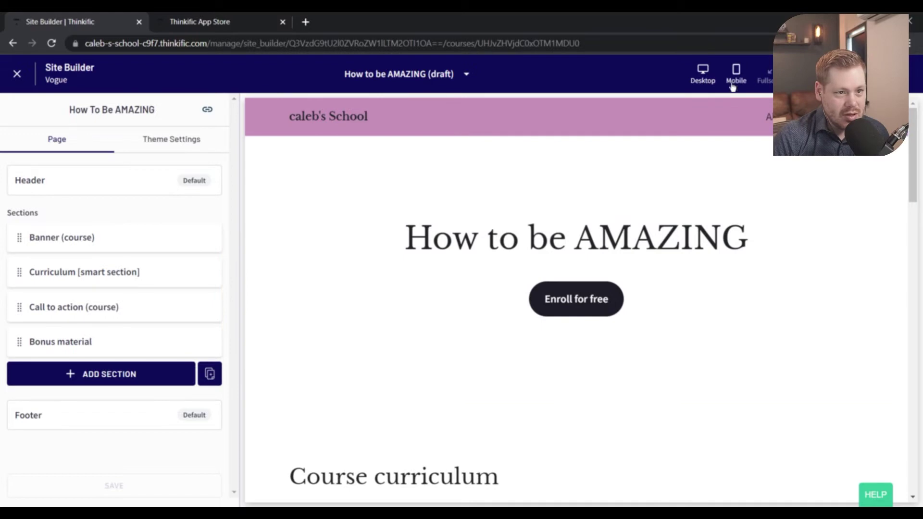
- Leave the Site Builder and look over the school's communities, categories, instructors, video library and revenue sharing pages
left_click(16, 73)
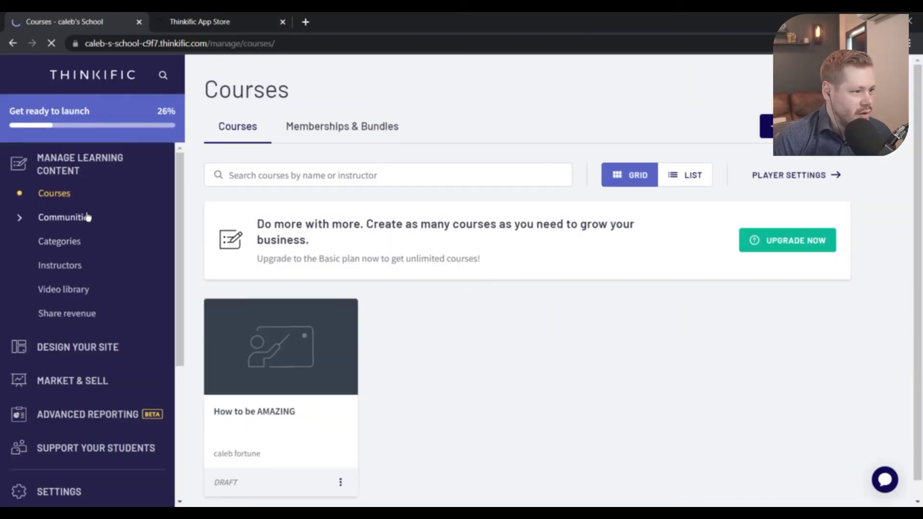
left_click(91, 218)
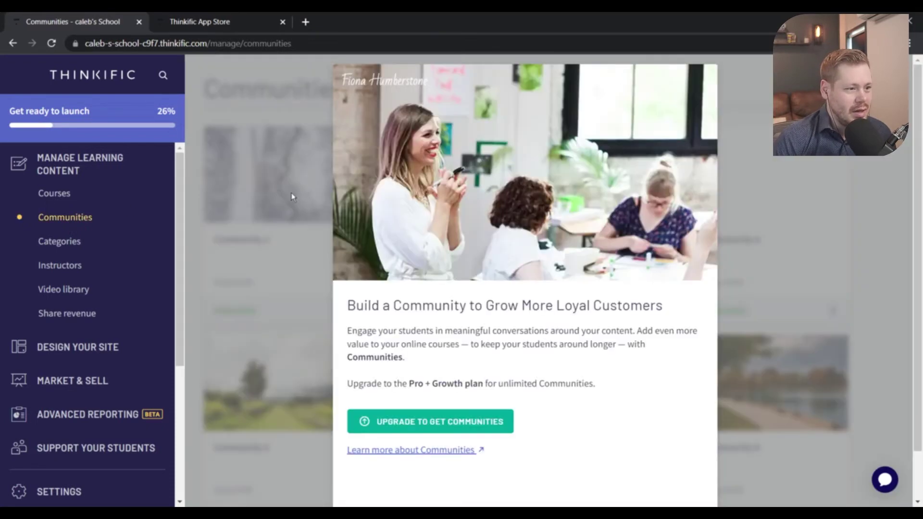
left_click(62, 243)
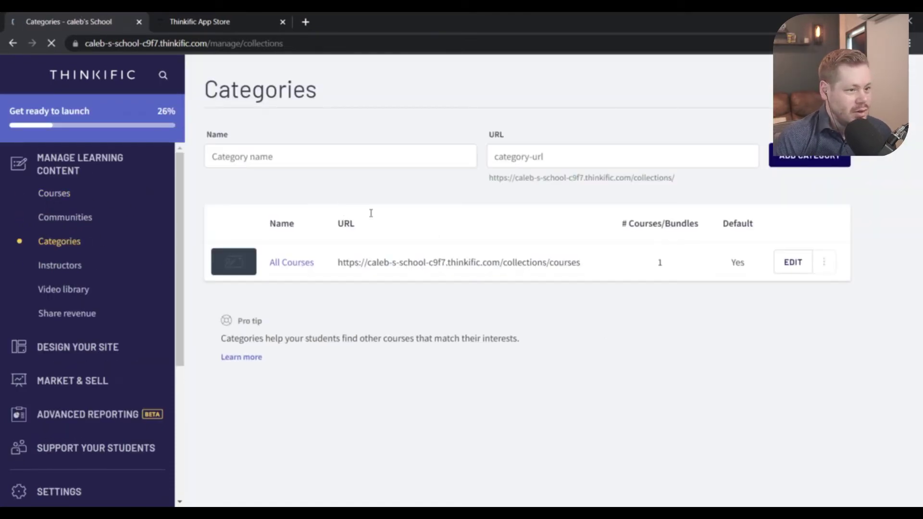
left_click(61, 266)
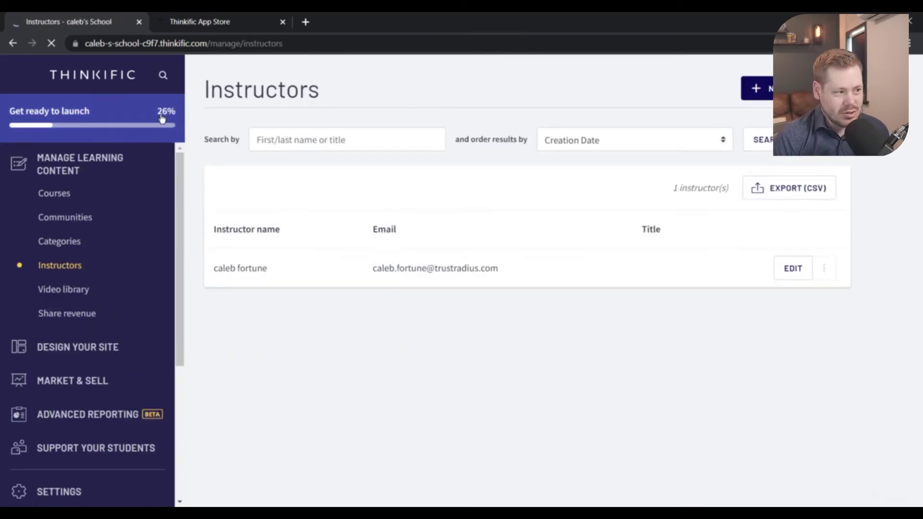
left_click(78, 294)
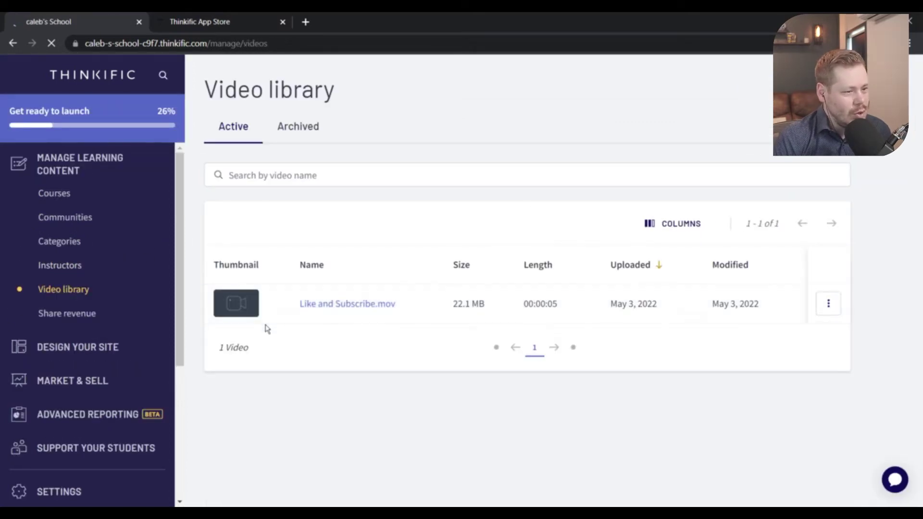
left_click(66, 313)
- Check the coupons and order bumps features for marketing and selling courses
left_click(75, 386)
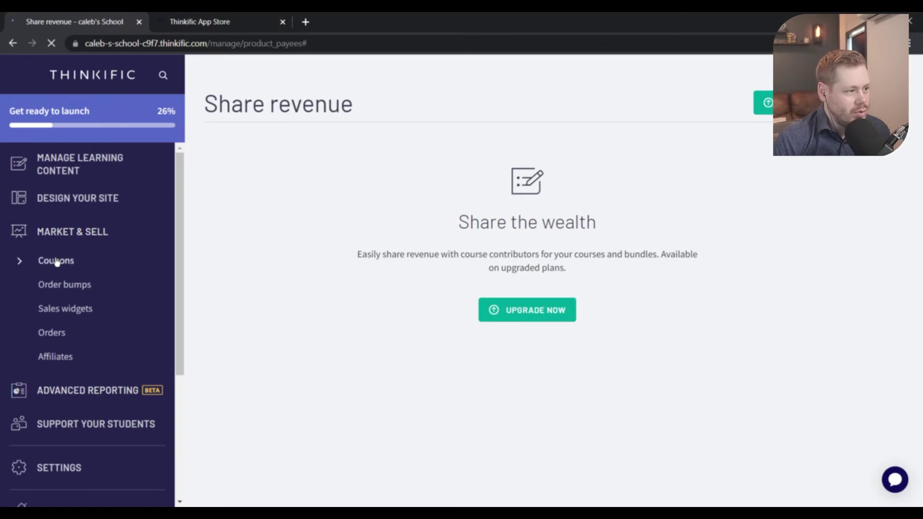
left_click(66, 252)
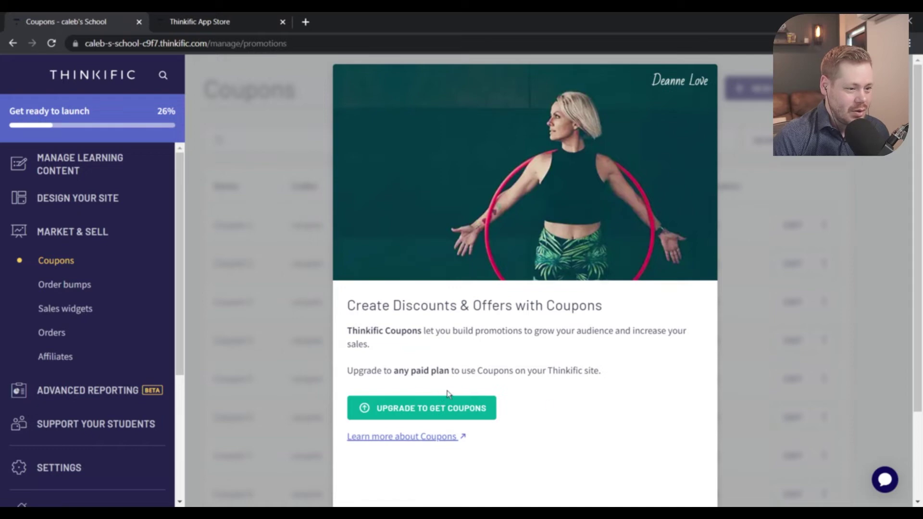
left_click(68, 284)
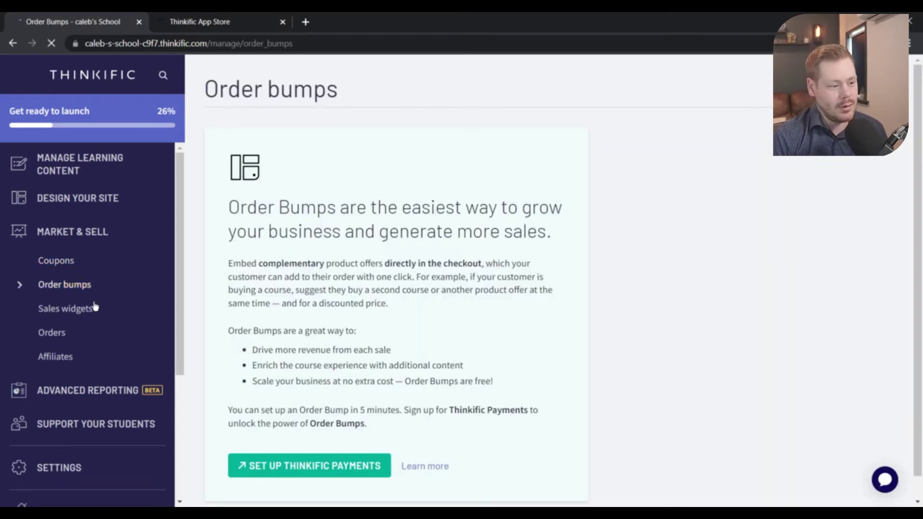
- Examine the revenue and student engagement reports in the advanced reporting area
left_click(78, 265)
left_click(62, 295)
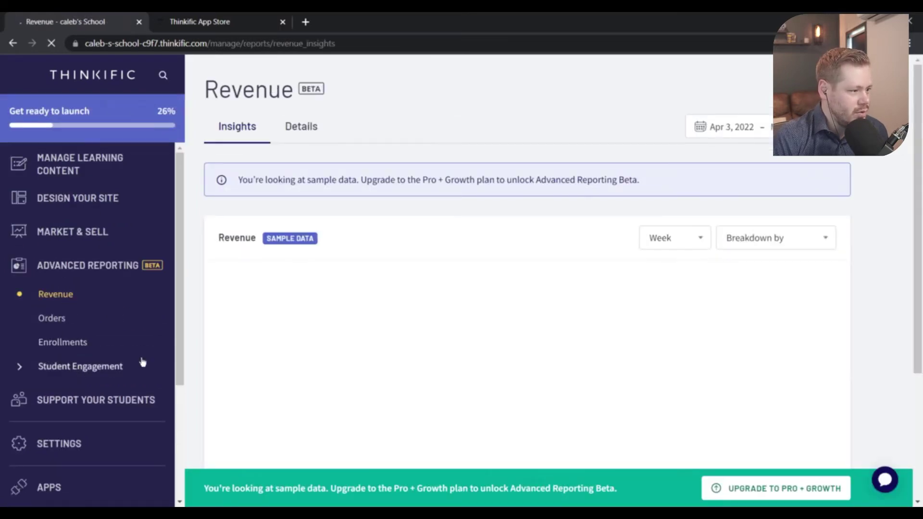
scroll(455, 236, "down", 5)
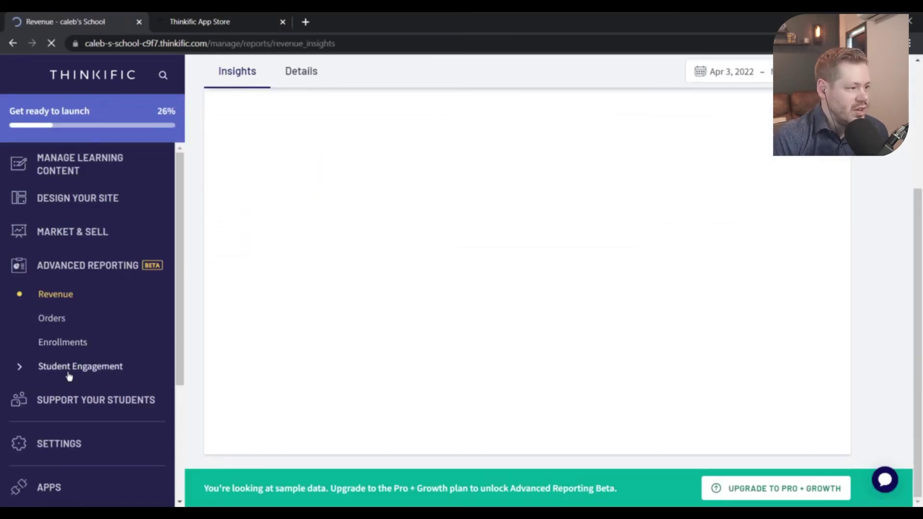
left_click(73, 369)
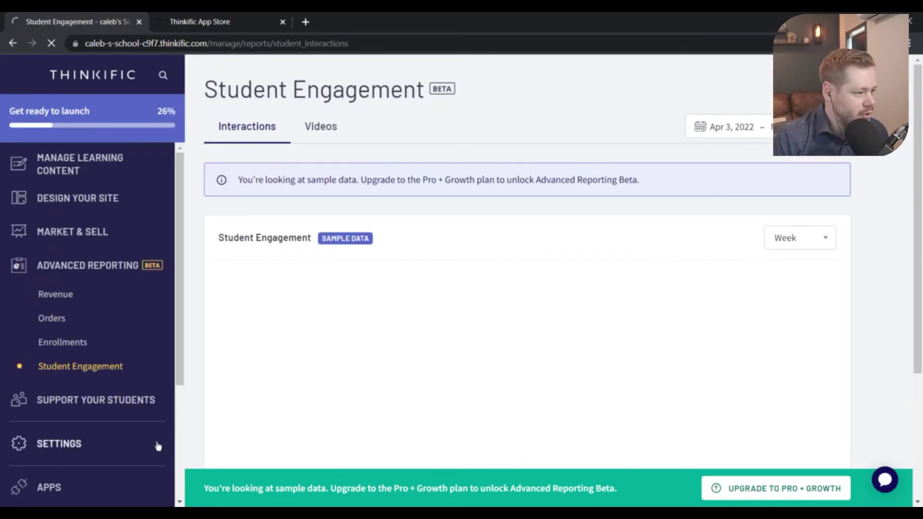
- Look over the student support options and the sample enrollments and completion rate chart
left_click(99, 401)
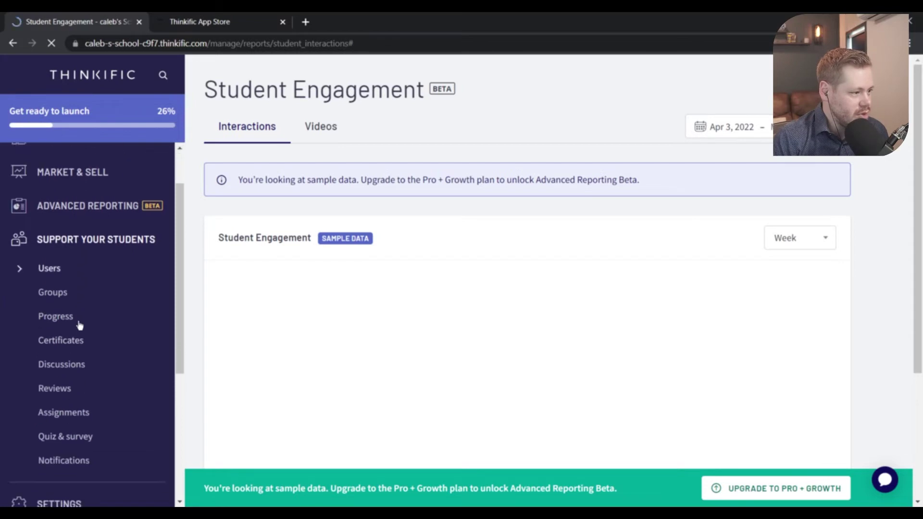
scroll(79, 326, "down", 2)
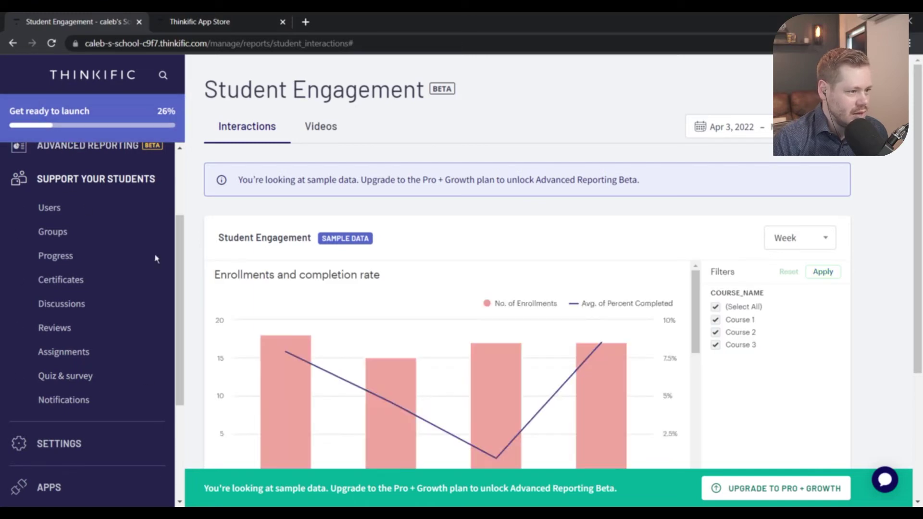
scroll(406, 260, "down", 4)
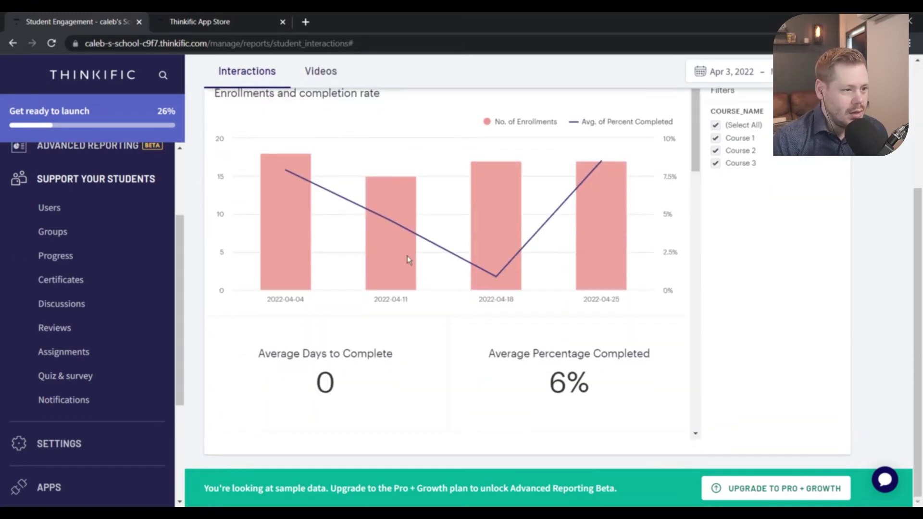
scroll(407, 256, "up", 4)
scroll(43, 217, "down", 3)
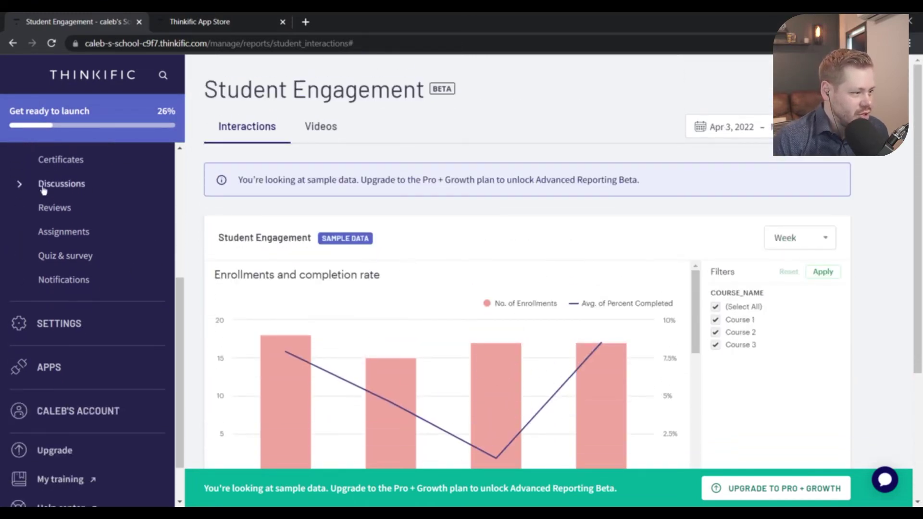
- Review the Apps page and its recommended apps for the school
left_click(49, 367)
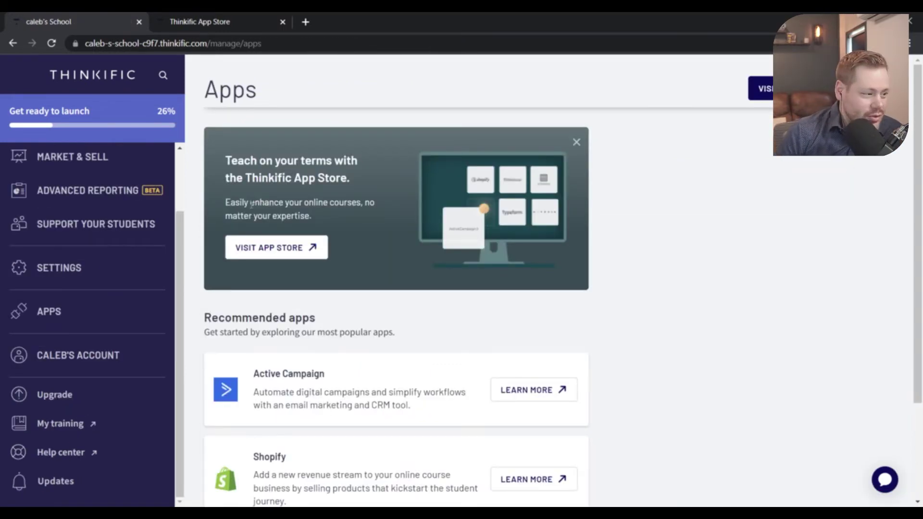
scroll(163, 308, "up", 2)
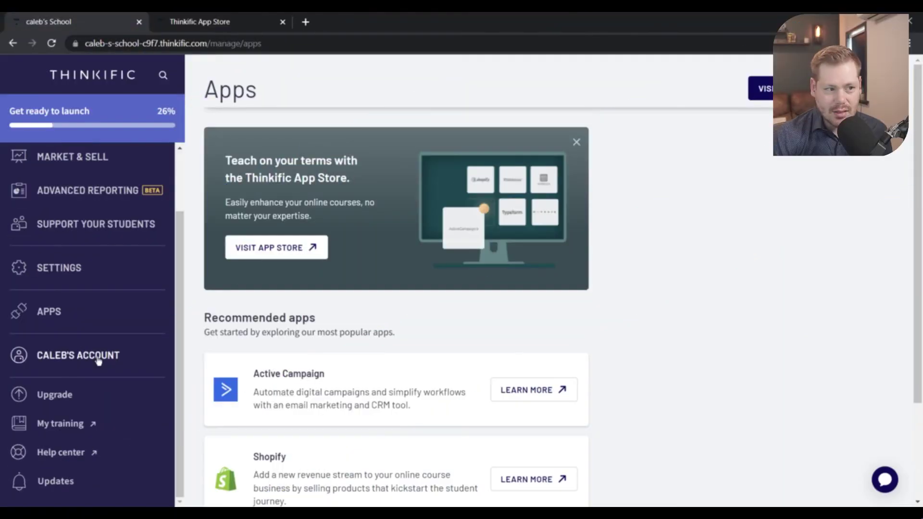
scroll(78, 312, "down", 3)
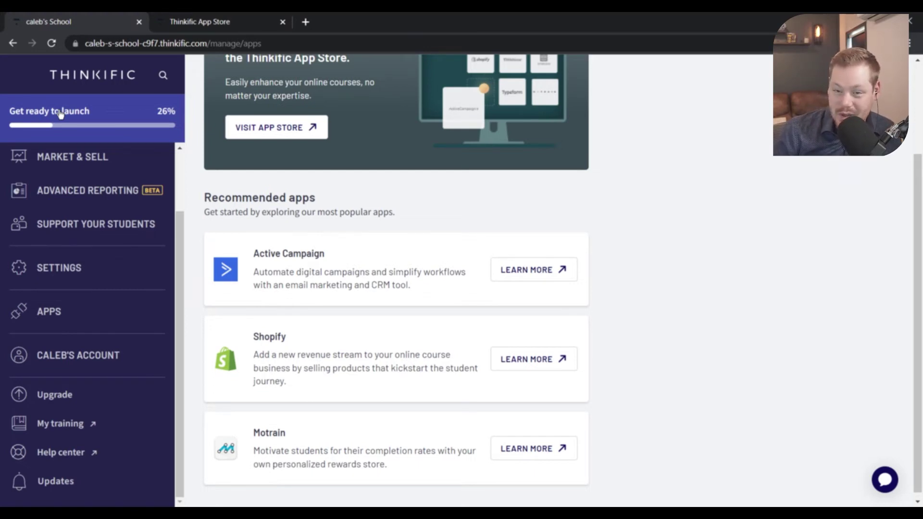
- Open the Thinkific Help Center, sample its getting-started demo video and close the player
left_click(326, 331)
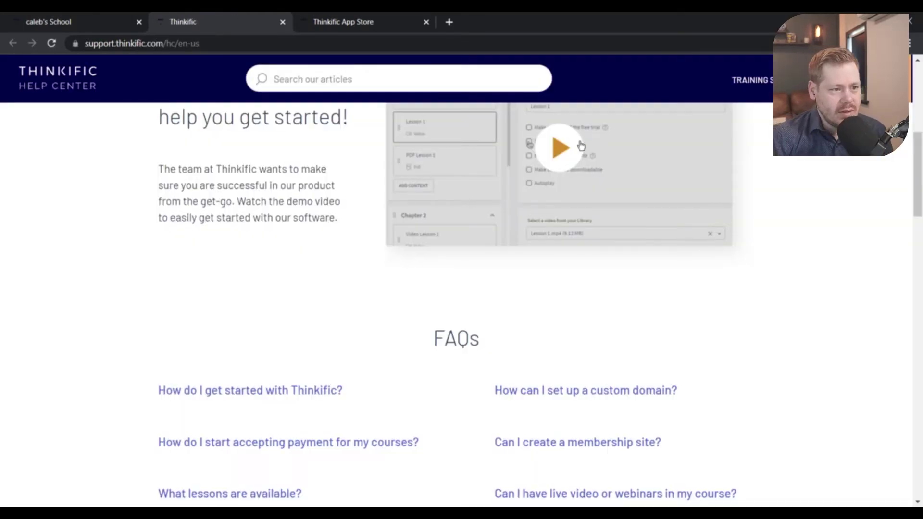
left_click(530, 166)
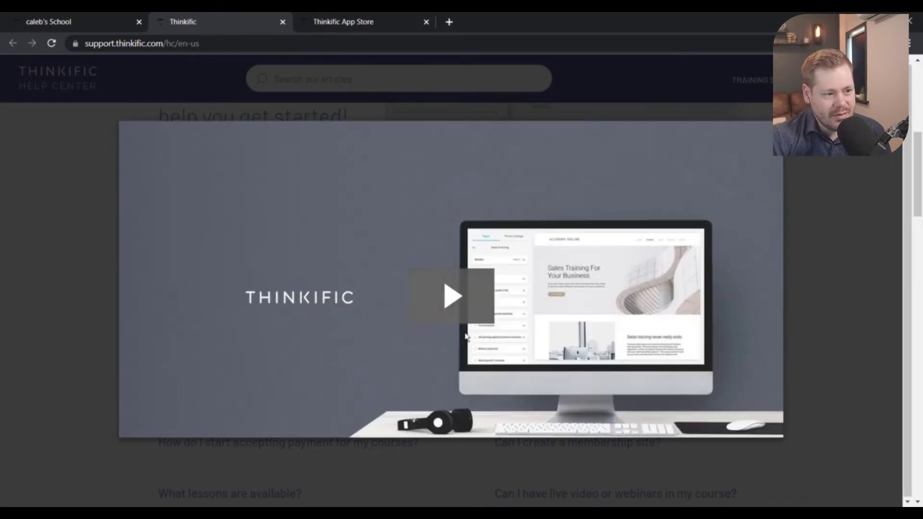
left_click(430, 314)
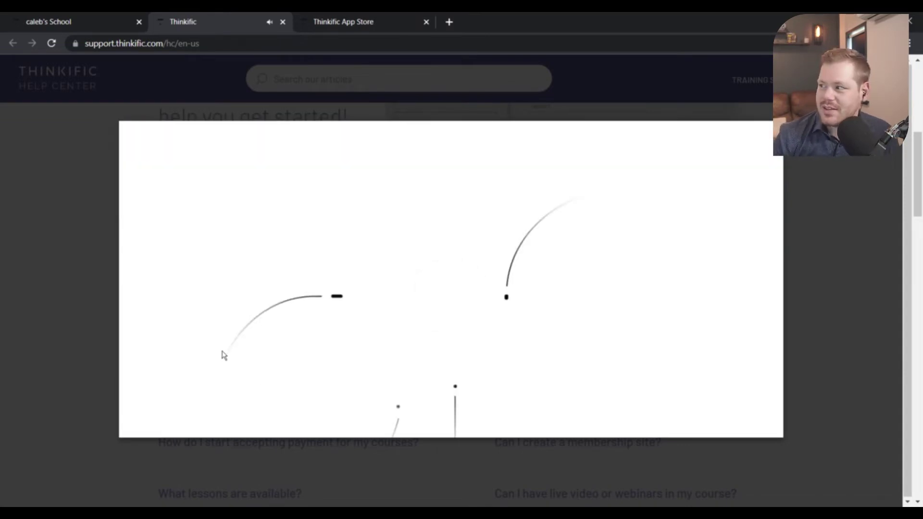
left_click(250, 326)
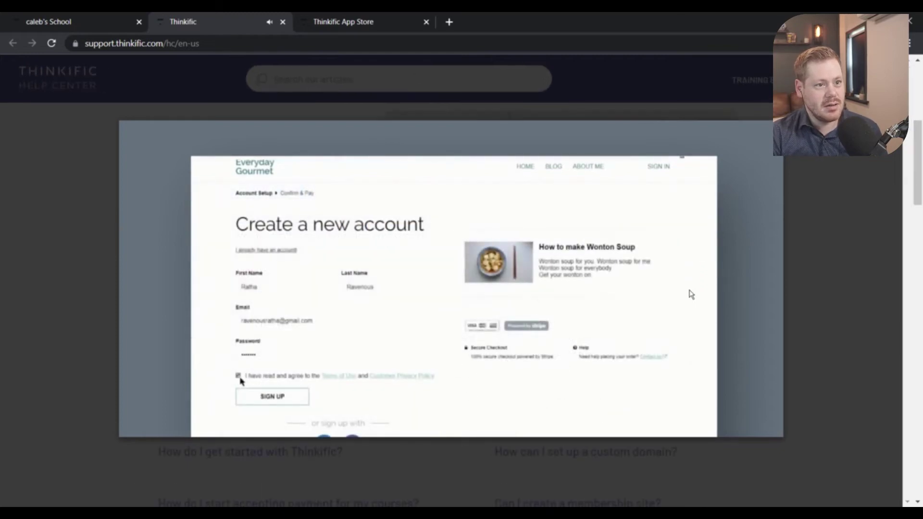
left_click(819, 240)
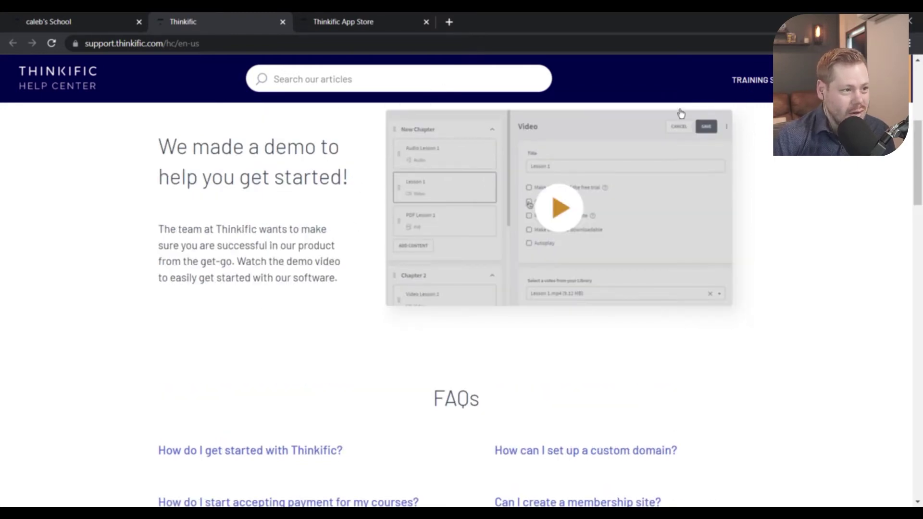
- Read the FAQ articles on getting started with Thinkific and accepting course payments, then return to the FAQs
scroll(443, 165, "down", 5)
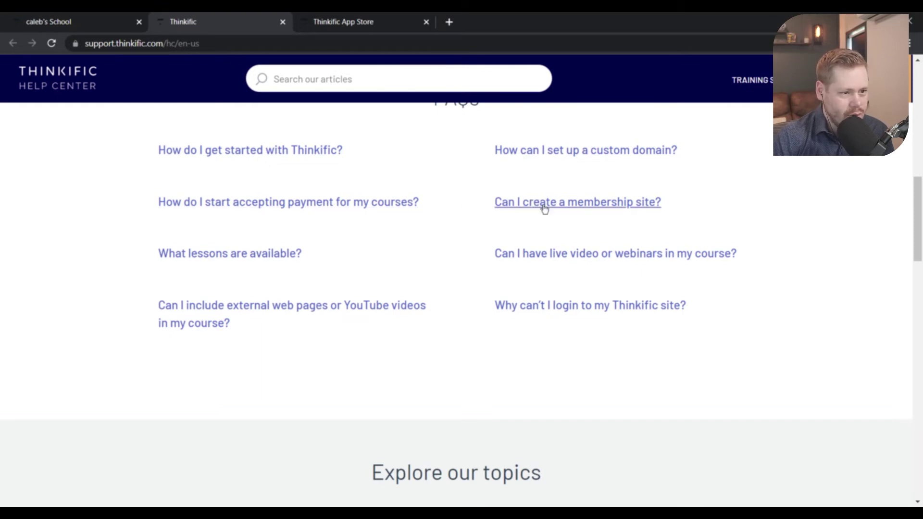
left_click(265, 153)
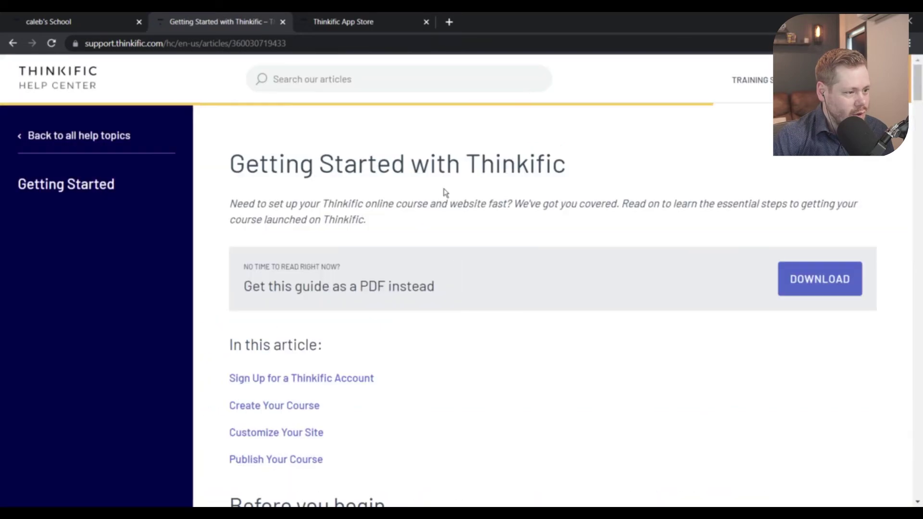
scroll(454, 238, "down", 6)
scroll(446, 235, "down", 7)
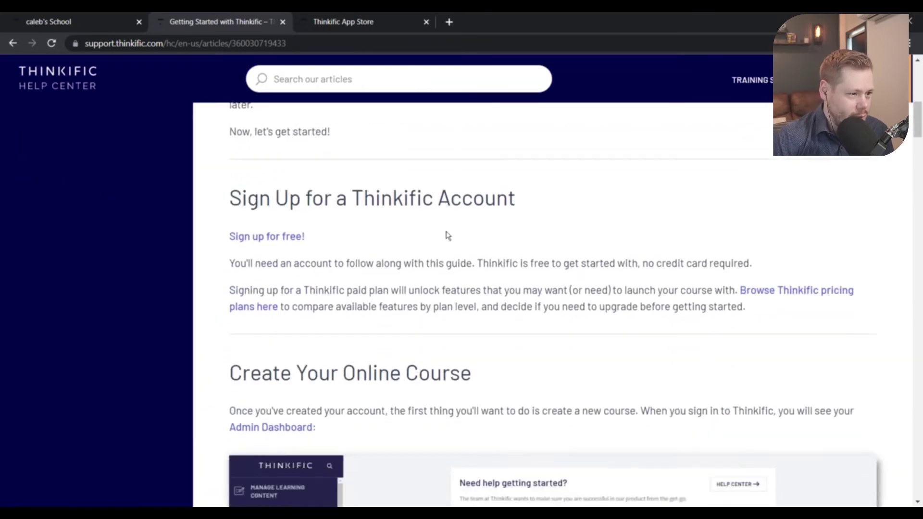
scroll(305, 172, "down", 20)
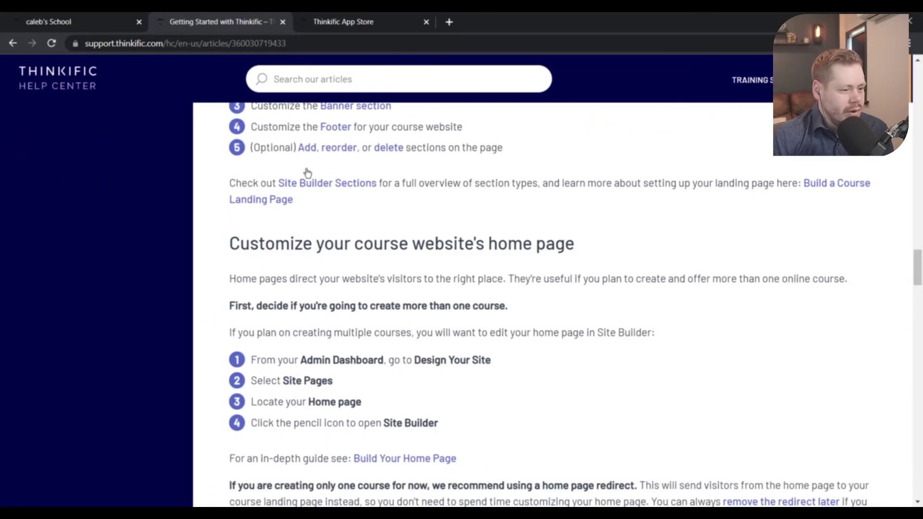
scroll(306, 171, "down", 8)
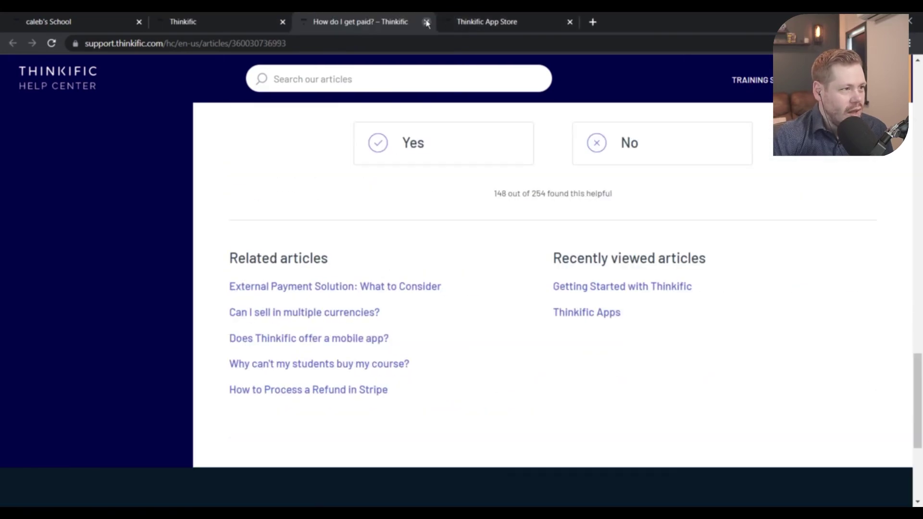
left_click(426, 22)
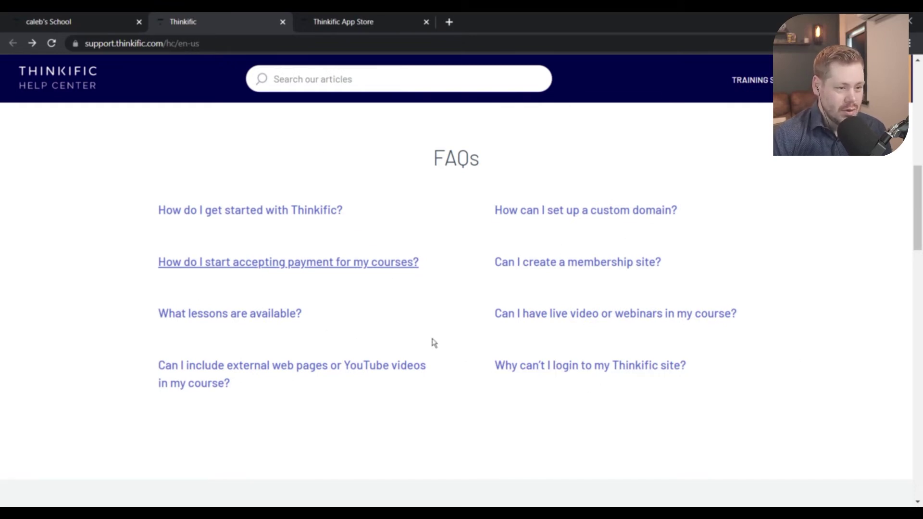
- Examine the Migrating to Thinkific help topic and return to the Help Center's topic overview
scroll(553, 299, "down", 5)
scroll(476, 246, "down", 2)
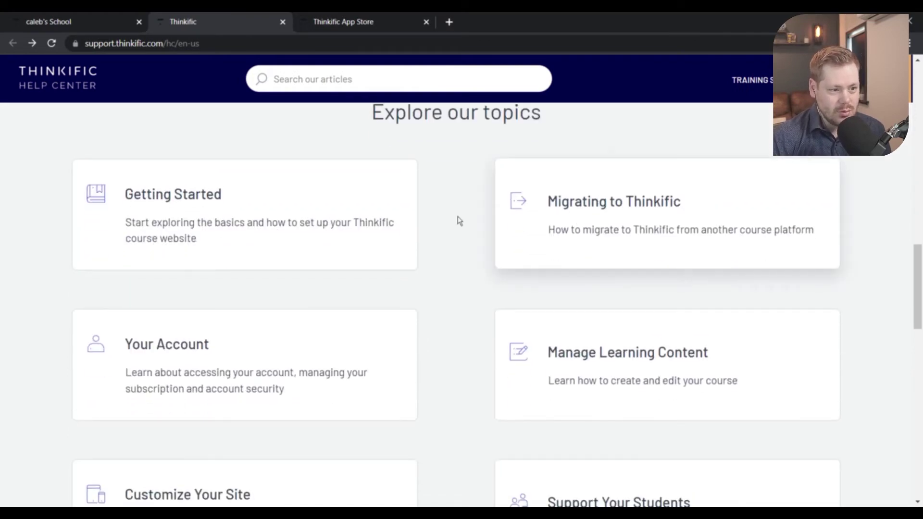
left_click(537, 189)
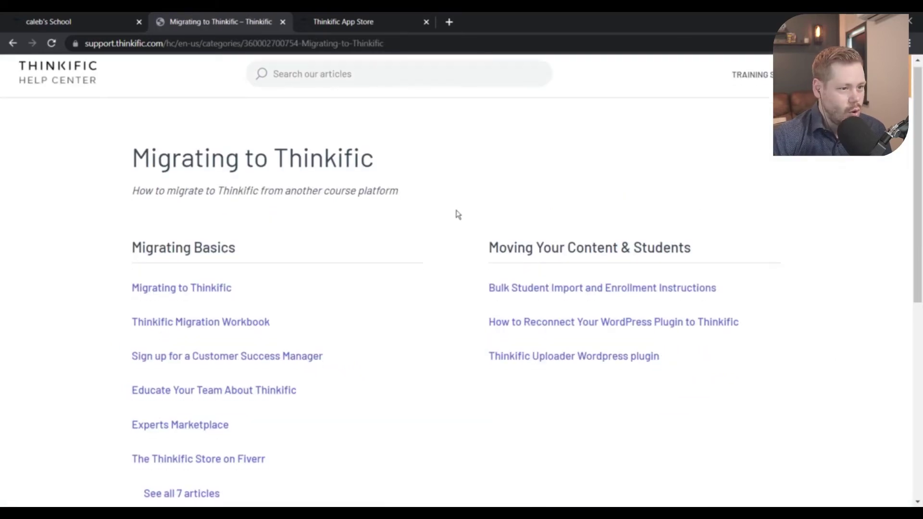
scroll(457, 213, "down", 1)
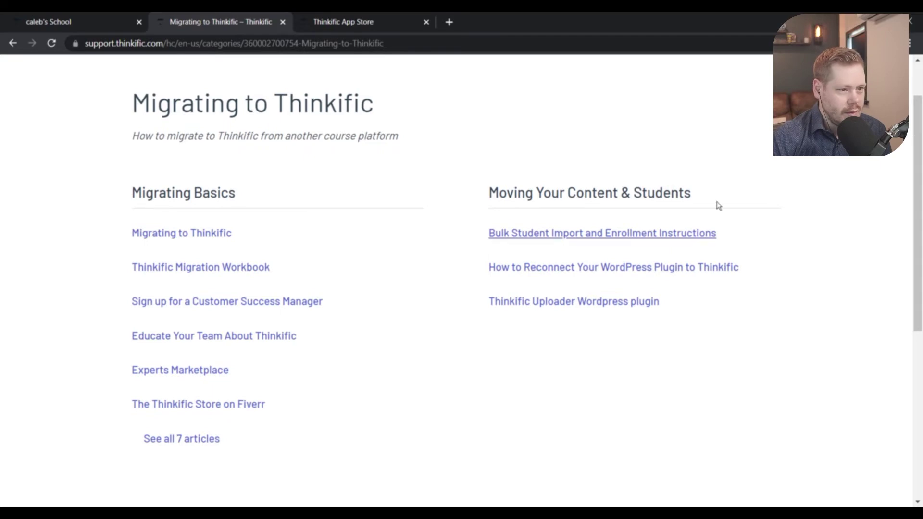
scroll(323, 303, "down", 5)
scroll(205, 219, "up", 5)
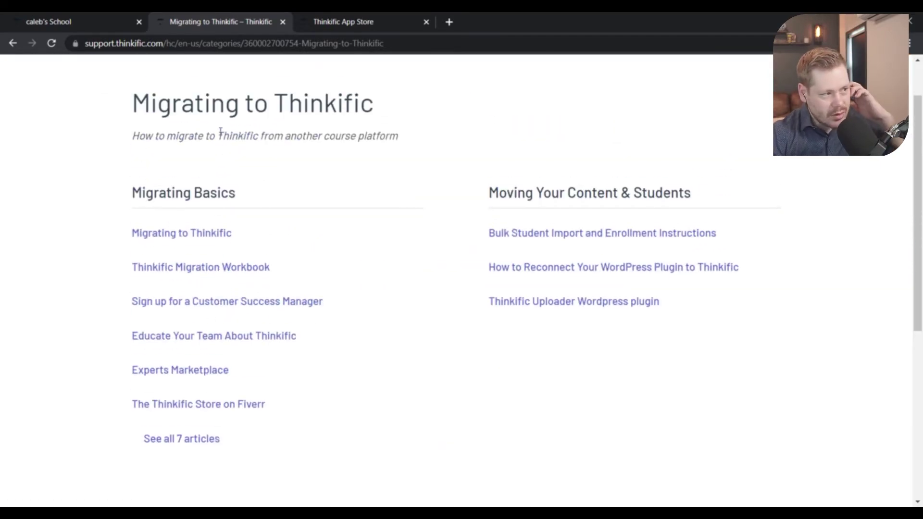
left_click(12, 43)
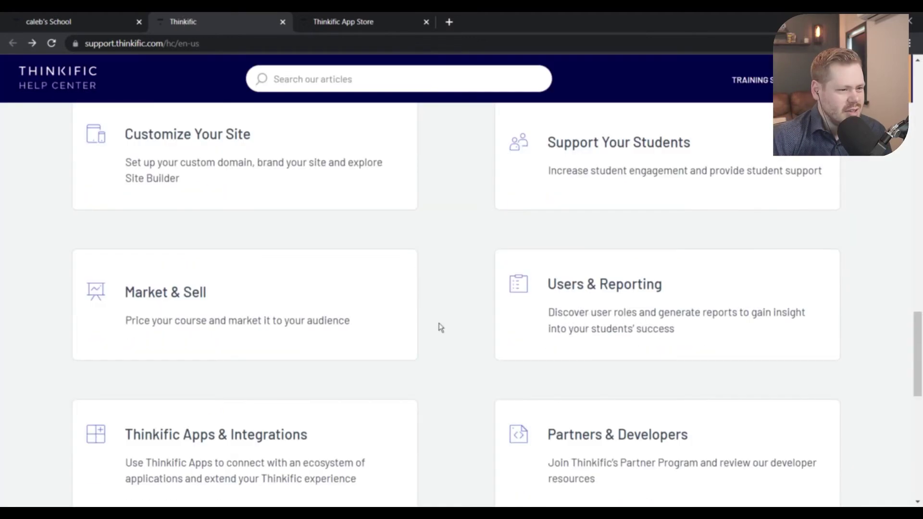
- Read the Checklist Before Publishing article under Manage Learning Content and go back to the topic's article list
scroll(435, 274, "up", 5)
left_click(299, 260)
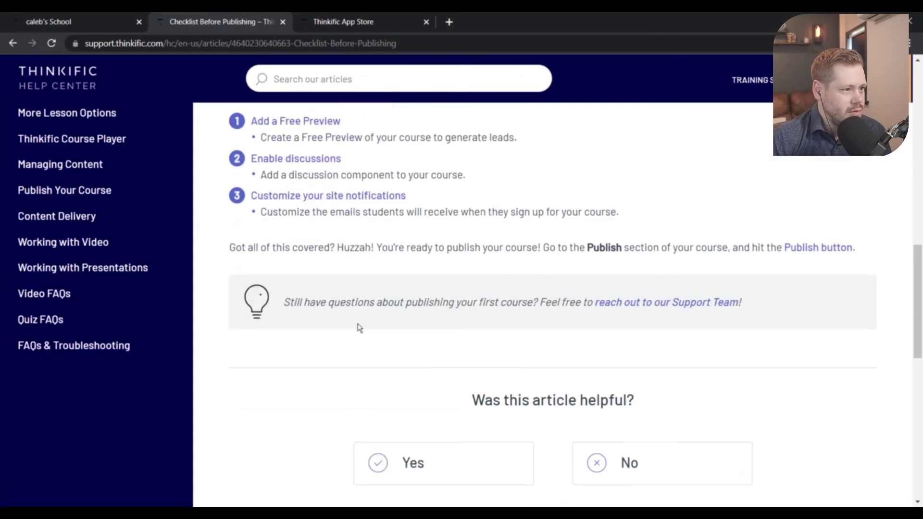
scroll(359, 328, "down", 7)
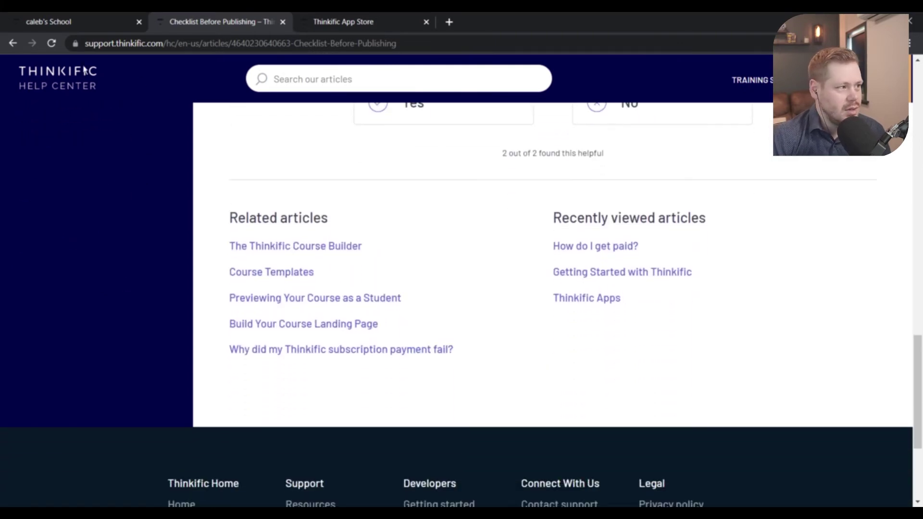
left_click(13, 43)
- Browse the Manage Learning Content help articles on course setup, lessons, publishing, presentations, video and quizzes
scroll(361, 272, "down", 6)
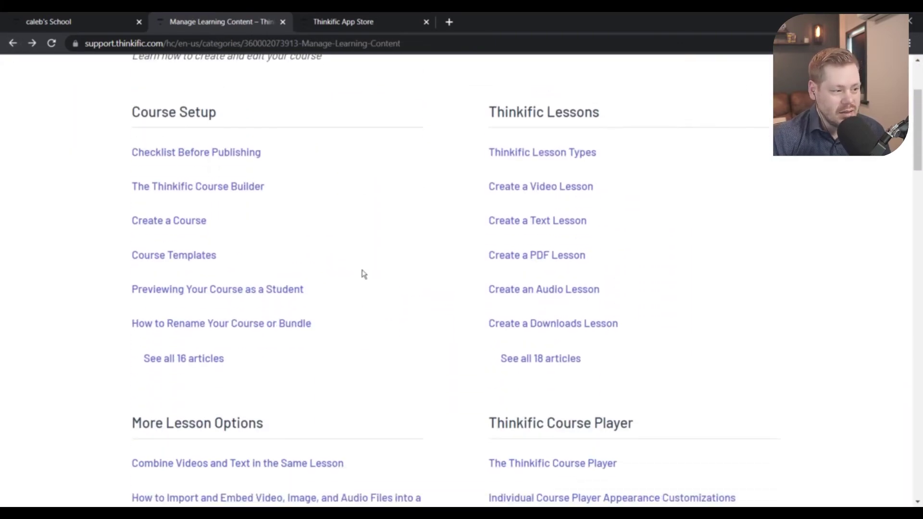
scroll(364, 274, "down", 5)
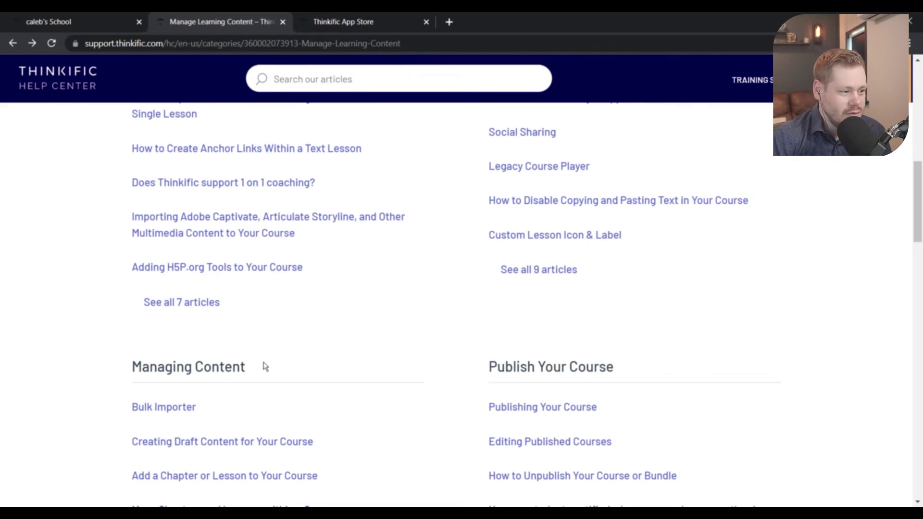
scroll(265, 367, "down", 15)
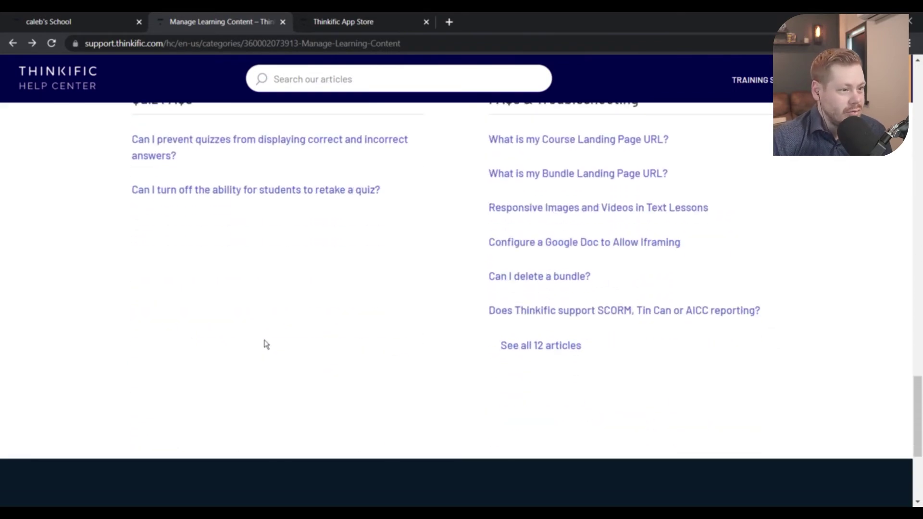
scroll(266, 344, "up", 3)
scroll(264, 344, "down", 4)
scroll(269, 343, "up", 15)
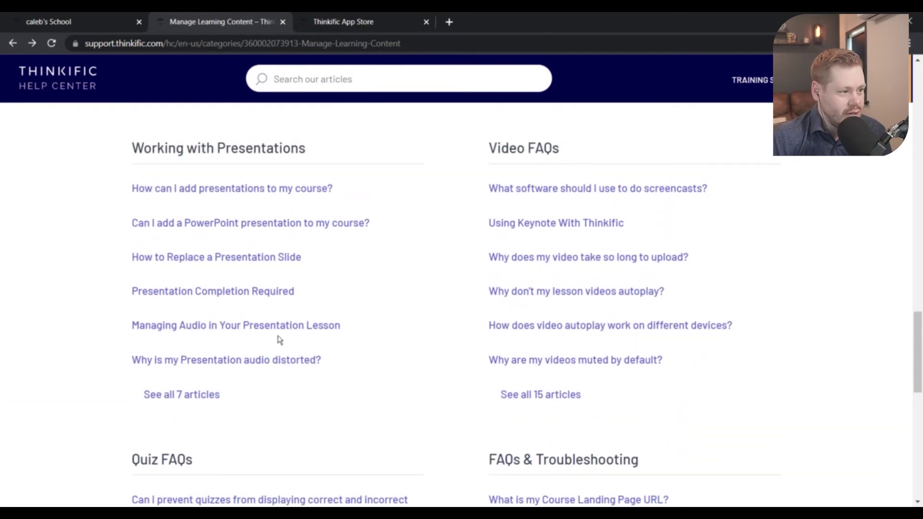
scroll(278, 339, "up", 10)
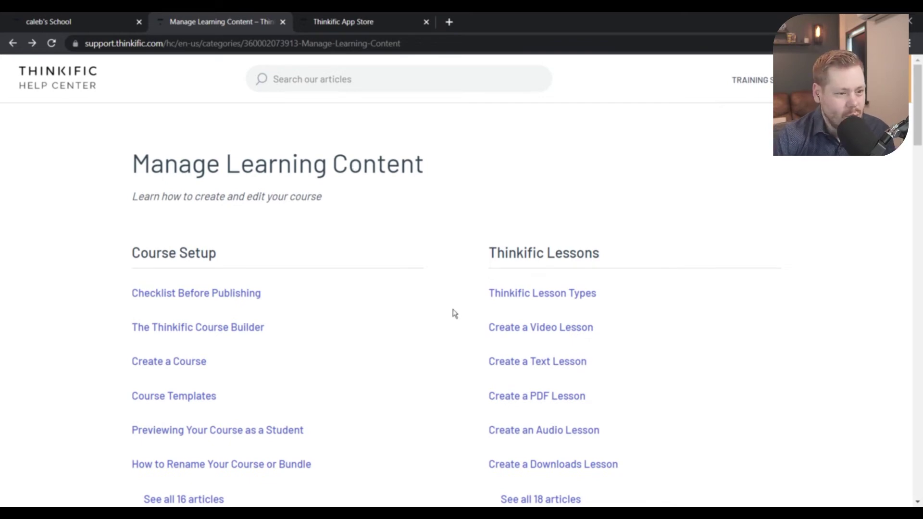
scroll(454, 313, "down", 3)
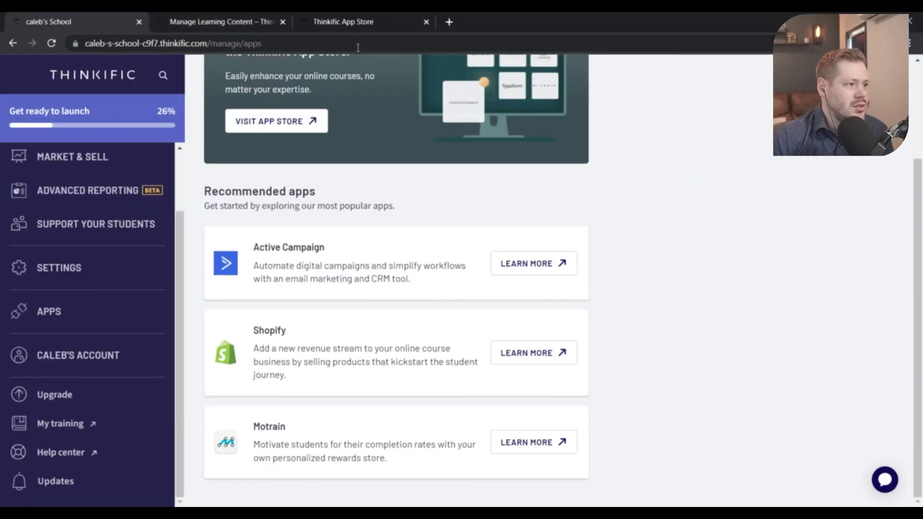
- Close the Help Center and start a live support chat with the message "Testing the response time of Thinkific support"
left_click(282, 22)
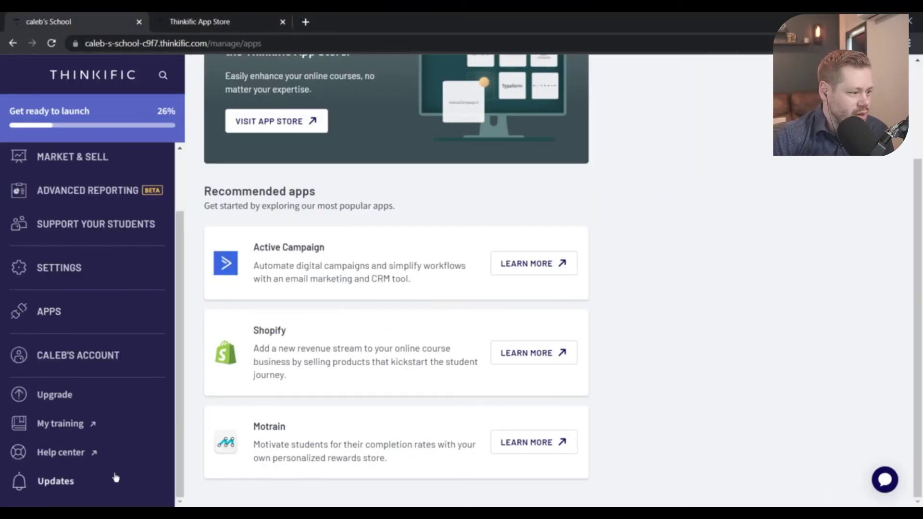
left_click(886, 479)
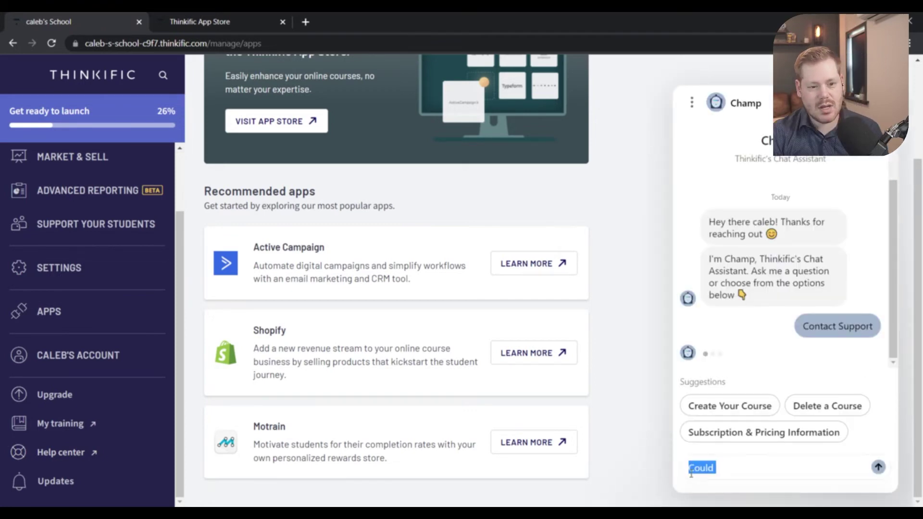
left_click(708, 393)
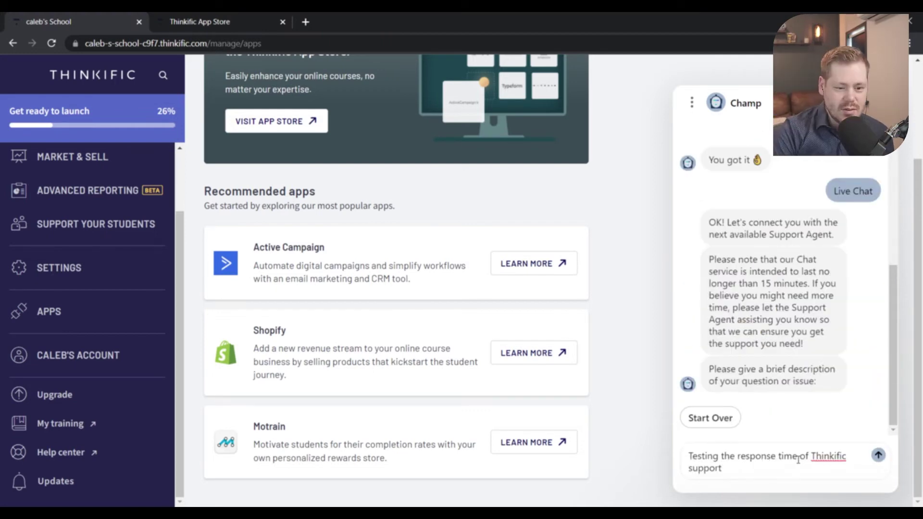
type("Testing the response time of Thinkific support")
key("Return")
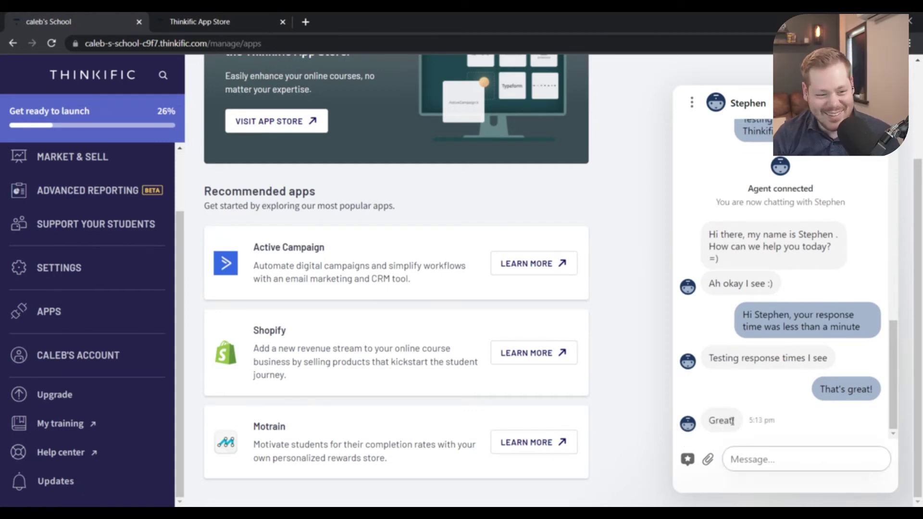
- Send the closing message "Have a great day" to the support agent in the live chat
type("Hav3e")
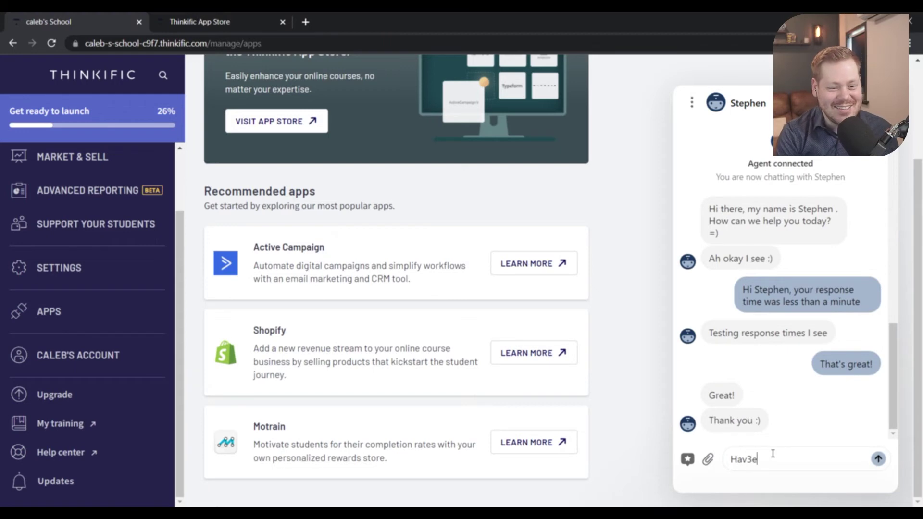
key("BackSpace")
key("BackSpace")
type("e a great day")
key("Return")
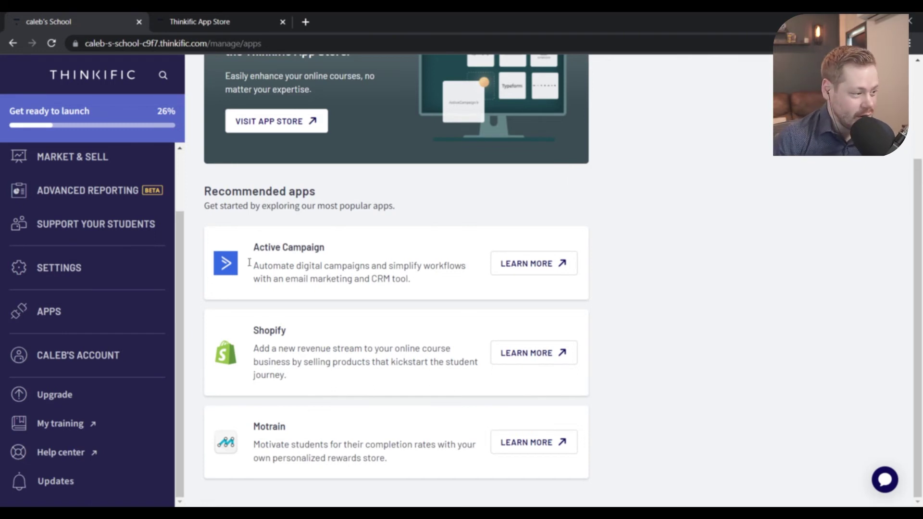
- Open the Thinkific Help Center and look through its demo video, FAQs and topic categories for support options
left_click(60, 423)
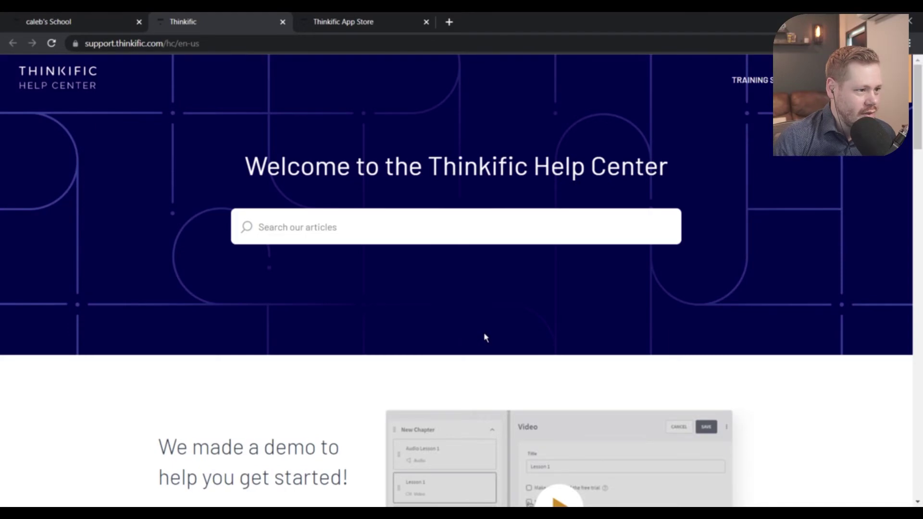
scroll(340, 373, "down", 15)
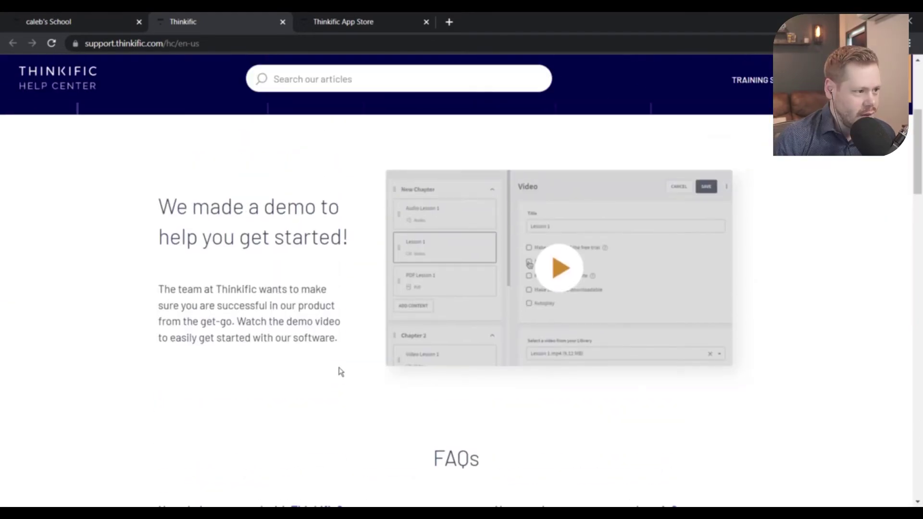
scroll(349, 379, "down", 2)
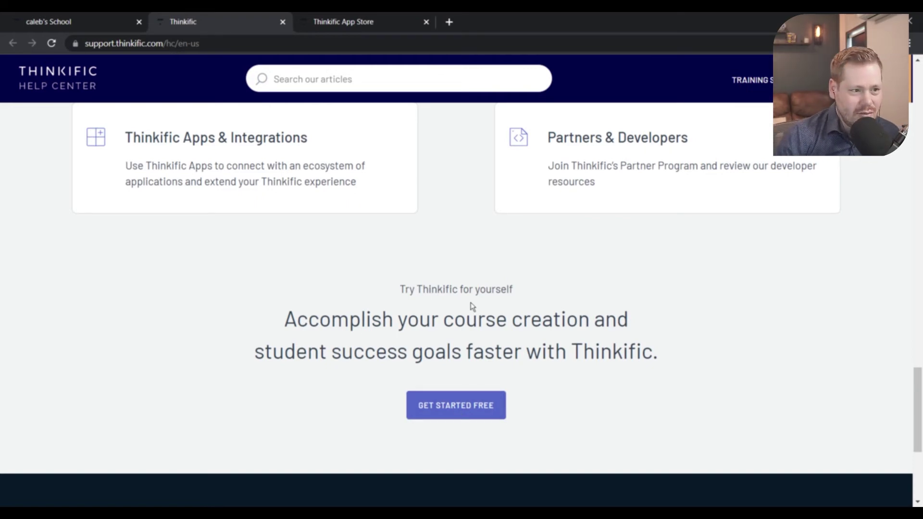
scroll(483, 418, "up", 5)
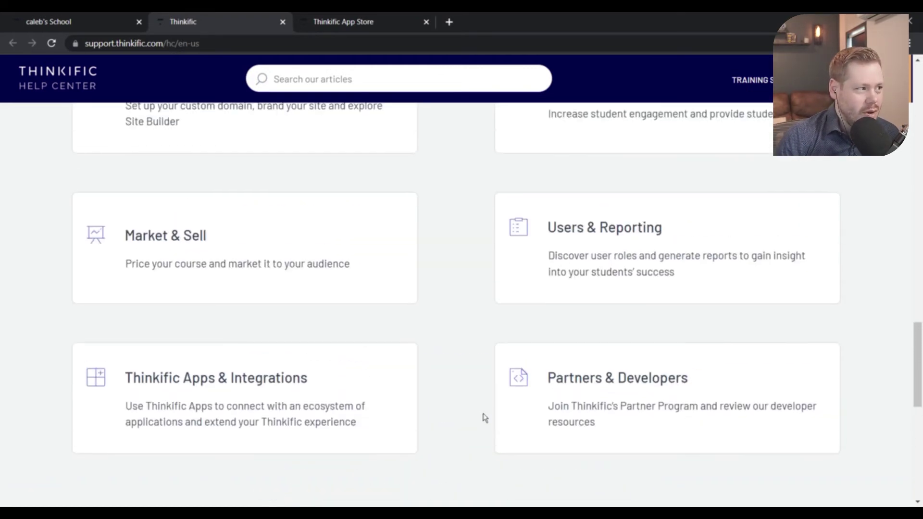
scroll(483, 419, "up", 15)
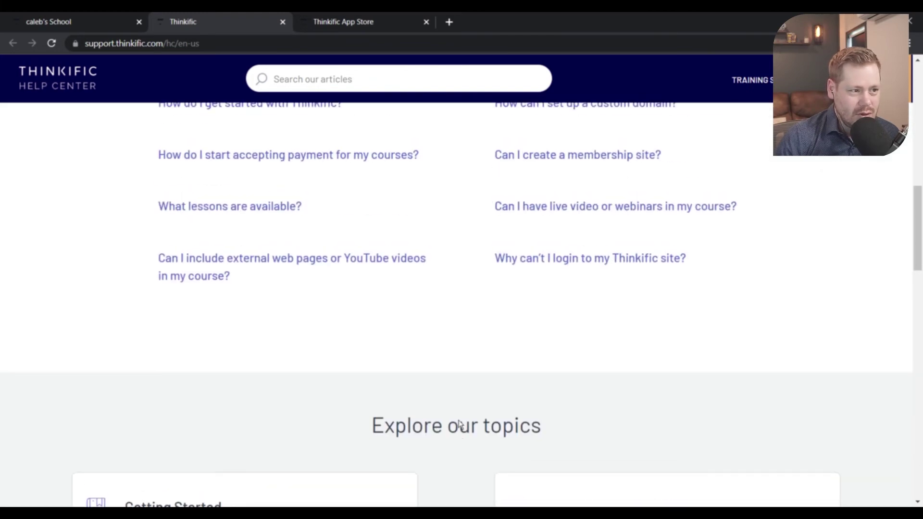
scroll(460, 425, "up", 10)
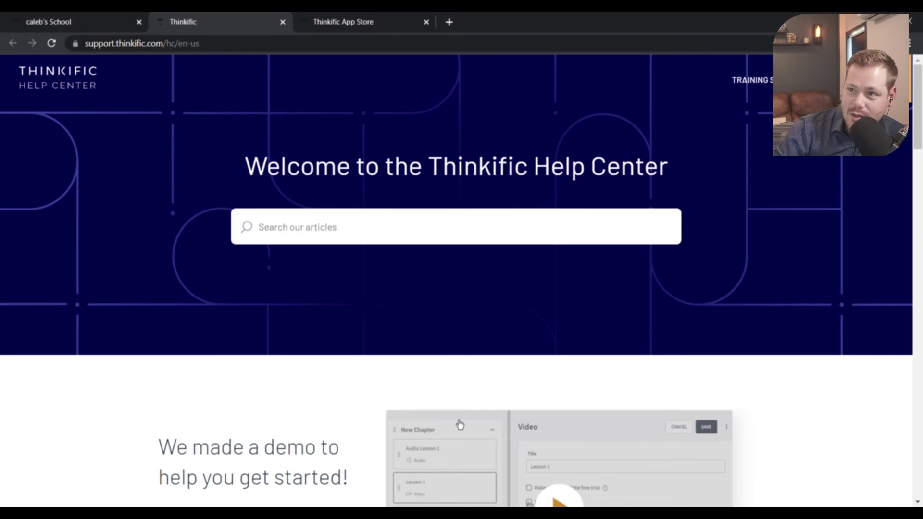
scroll(447, 420, "down", 20)
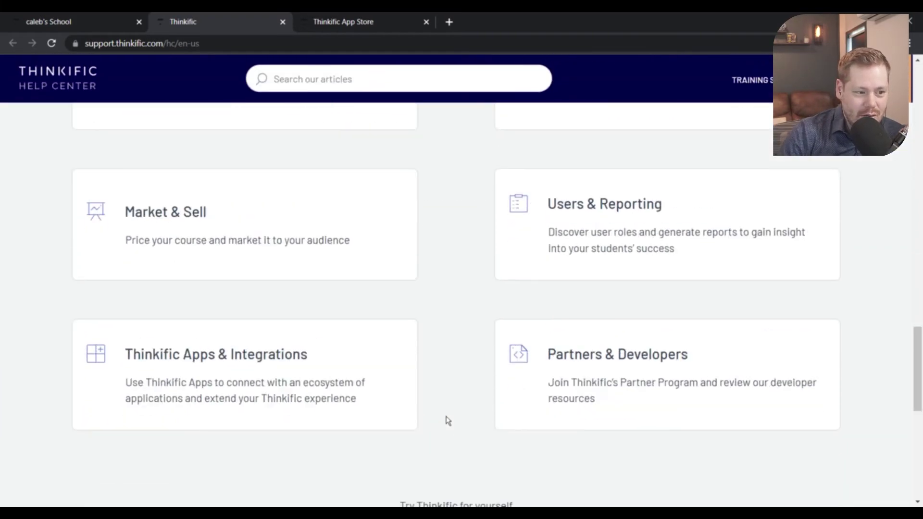
- Open the Help Center's Submit a request form and examine its issue choices
scroll(540, 274, "down", 13)
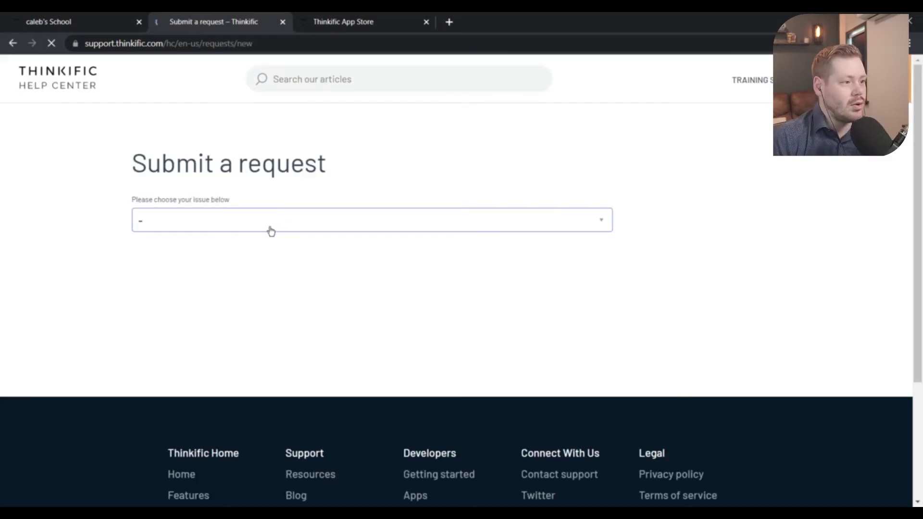
left_click(267, 225)
left_click(255, 247)
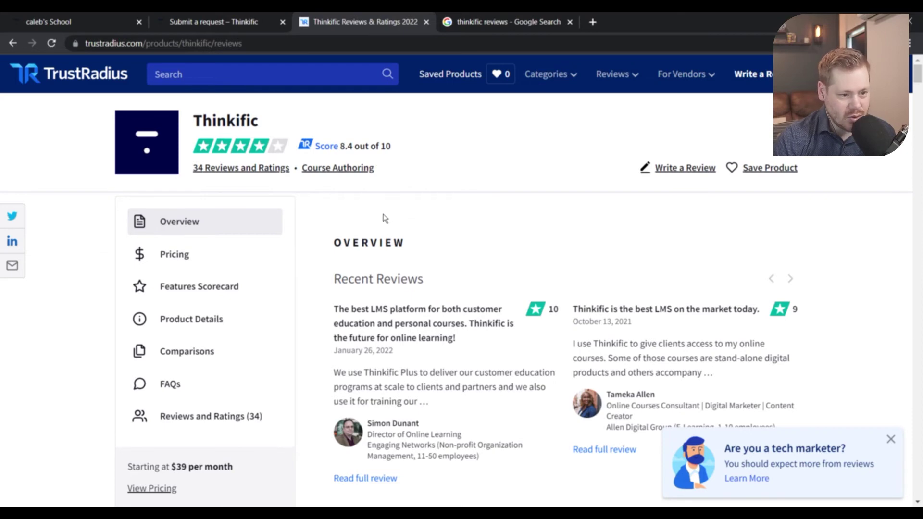
- Switch to Thinkific's TrustRadius page and read its recent reviews, reviewer sentiment, and pros and cons
scroll(383, 216, "down", 5)
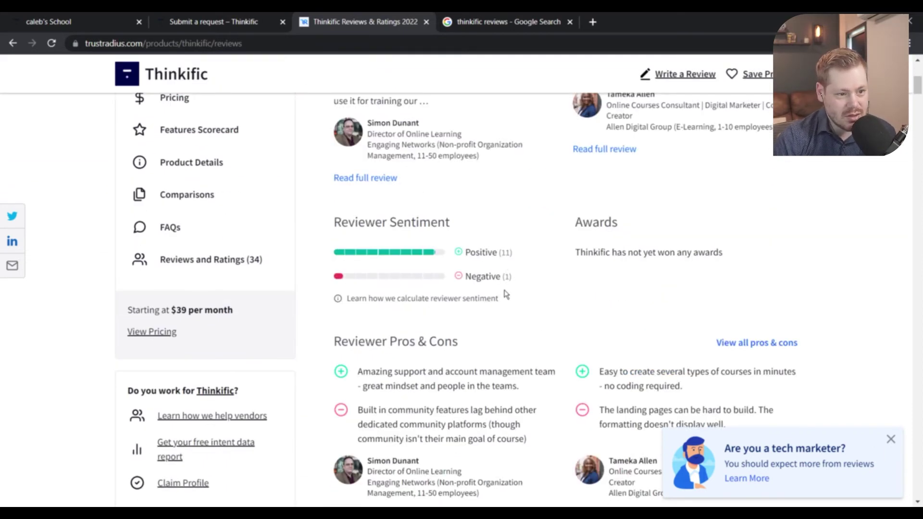
scroll(531, 282, "down", 1)
scroll(531, 282, "down", 15)
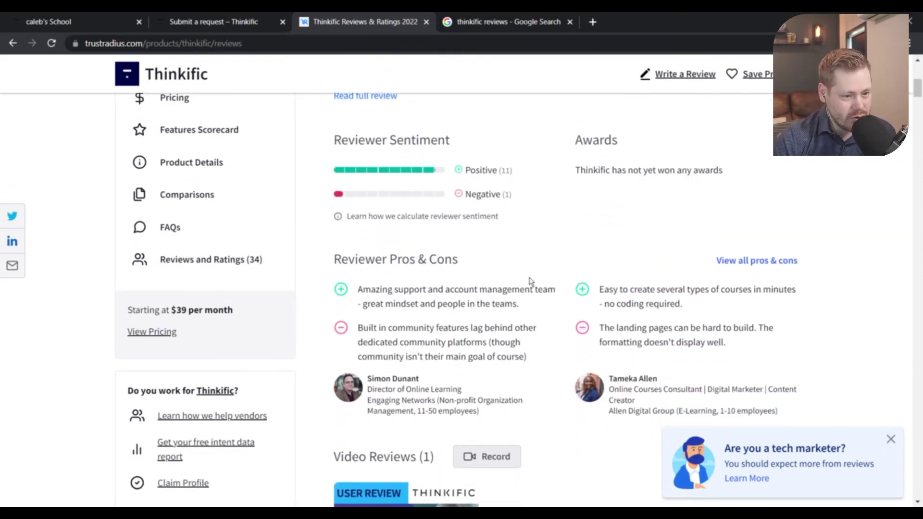
scroll(446, 253, "down", 5)
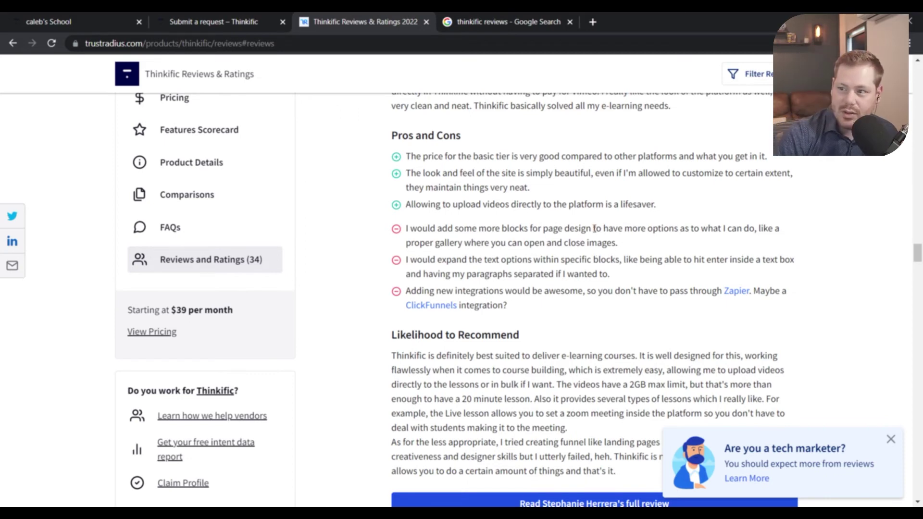
- Read the "ZERO SECURITY. Use at your own RISK" review on TrustRadius, dismissing the sign-up pop-up and highlighting the content-security complaint
scroll(568, 215, "down", 7)
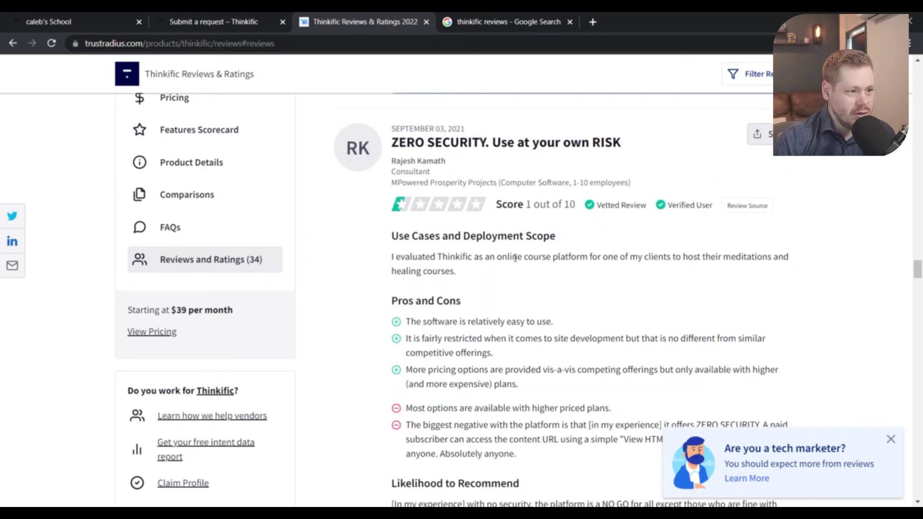
scroll(519, 262, "down", 3)
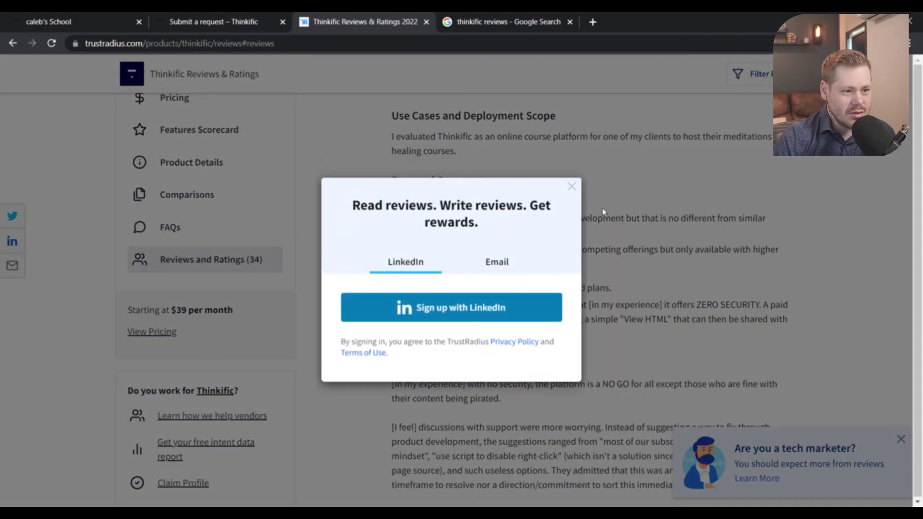
left_click(572, 186)
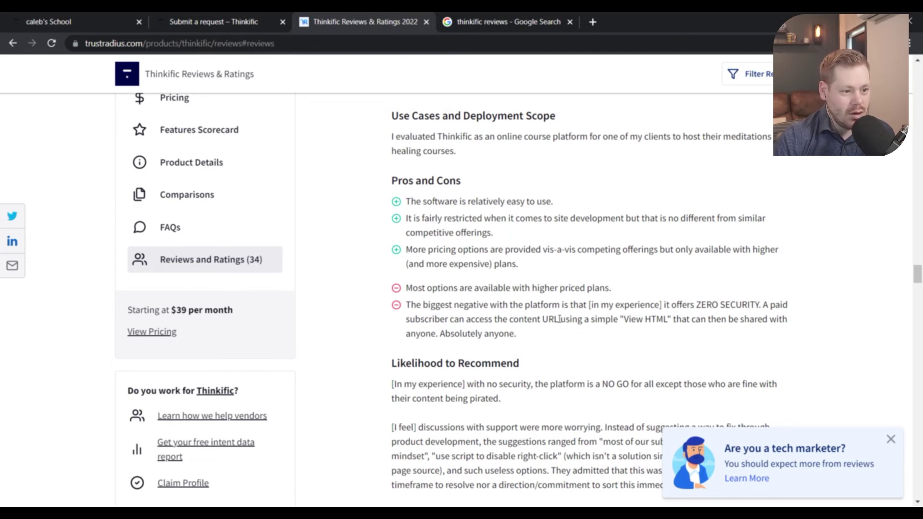
left_click_drag(513, 330, 408, 330)
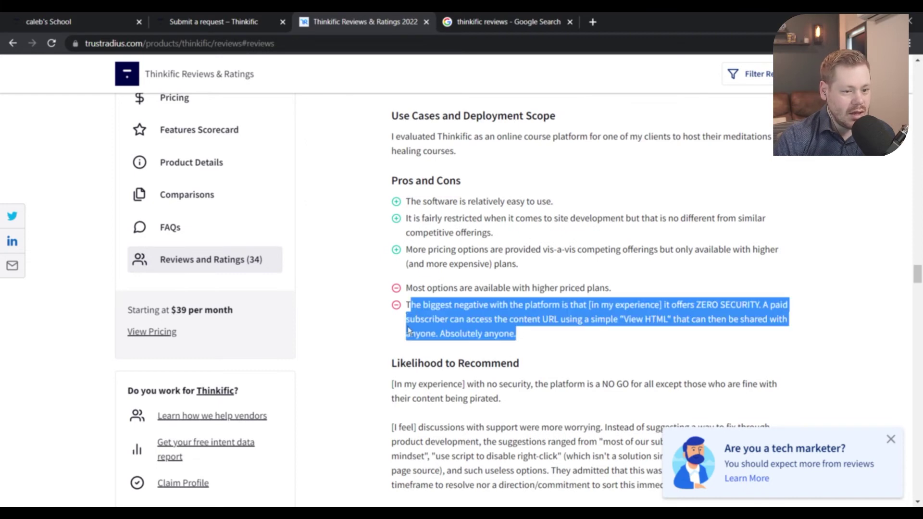
left_click(538, 321)
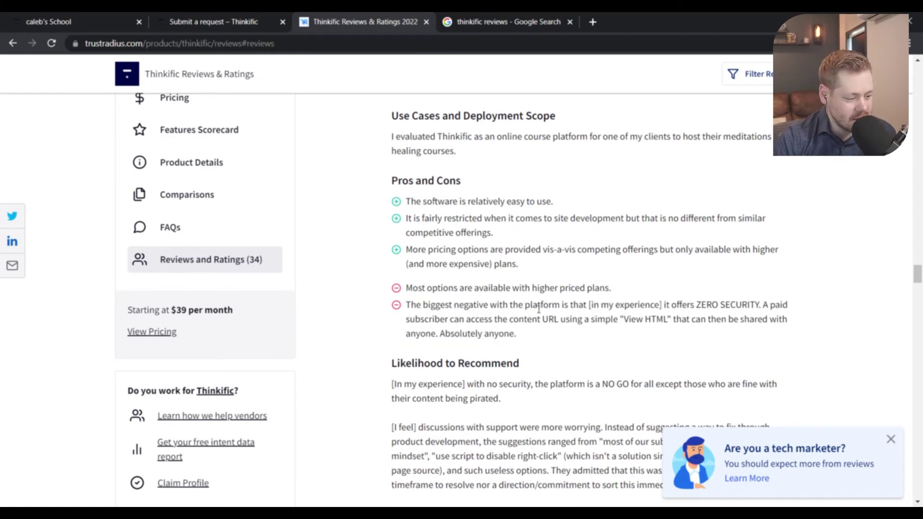
scroll(538, 309, "down", 3)
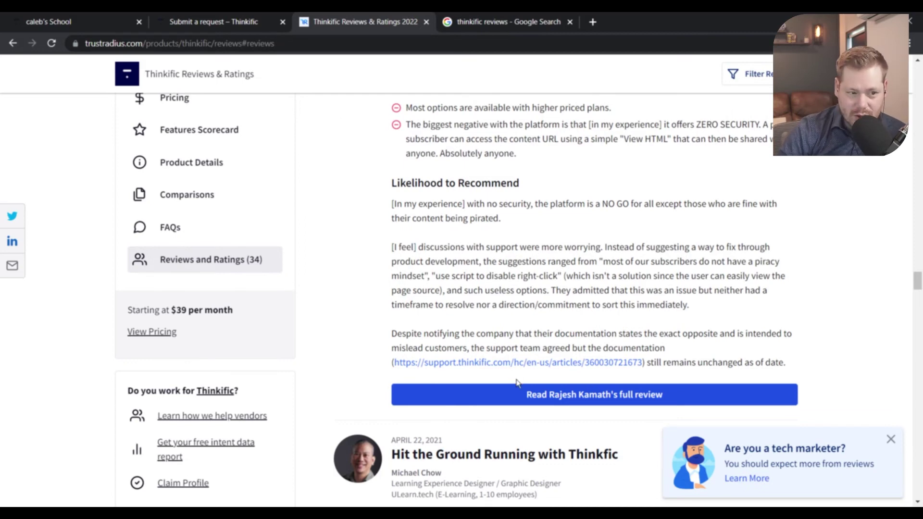
scroll(519, 379, "down", 3)
scroll(519, 380, "up", 3)
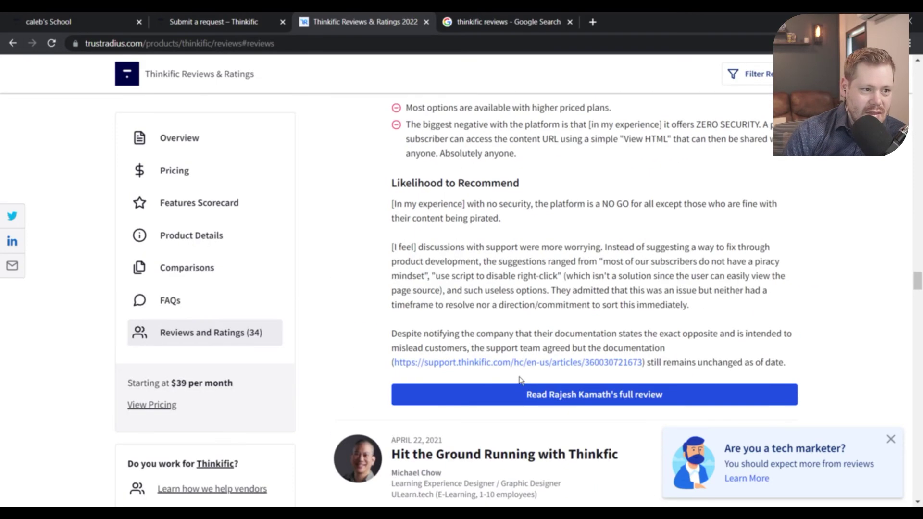
scroll(544, 242, "up", 3)
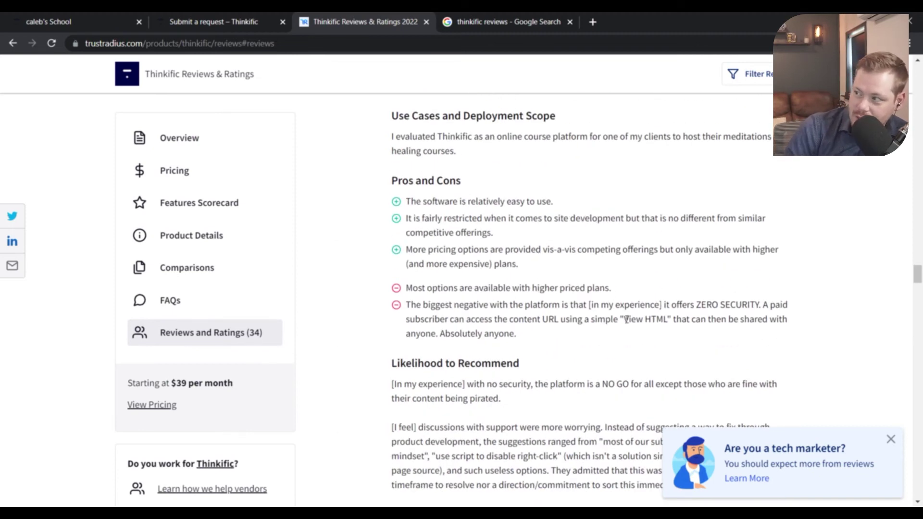
- Open Thinkific's Trustpilot page from the "thinkific reviews" Google results and examine its rating breakdown and customer reviews
left_click(482, 22)
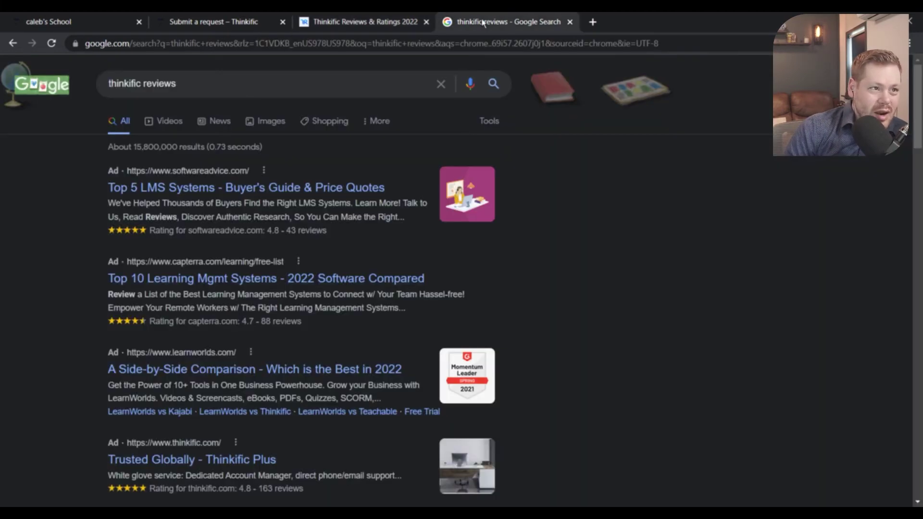
scroll(254, 270, "down", 3)
left_click(108, 347)
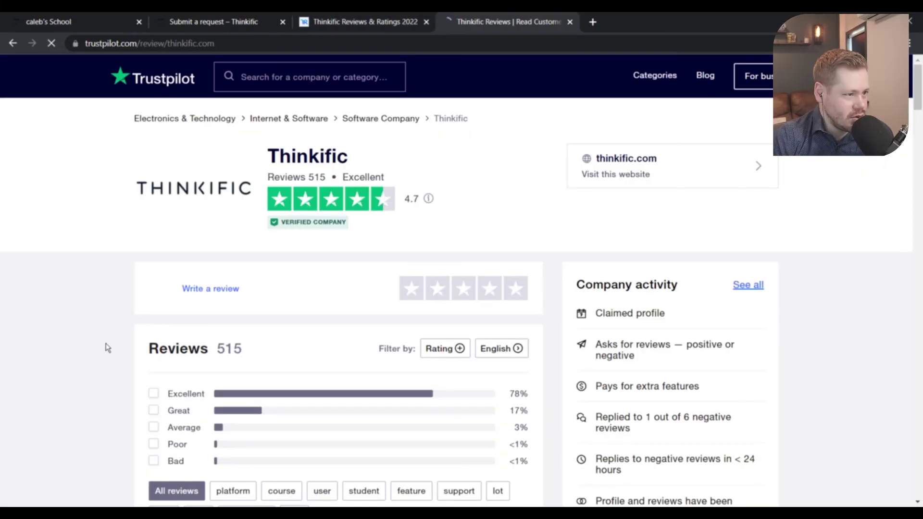
scroll(108, 348, "down", 3)
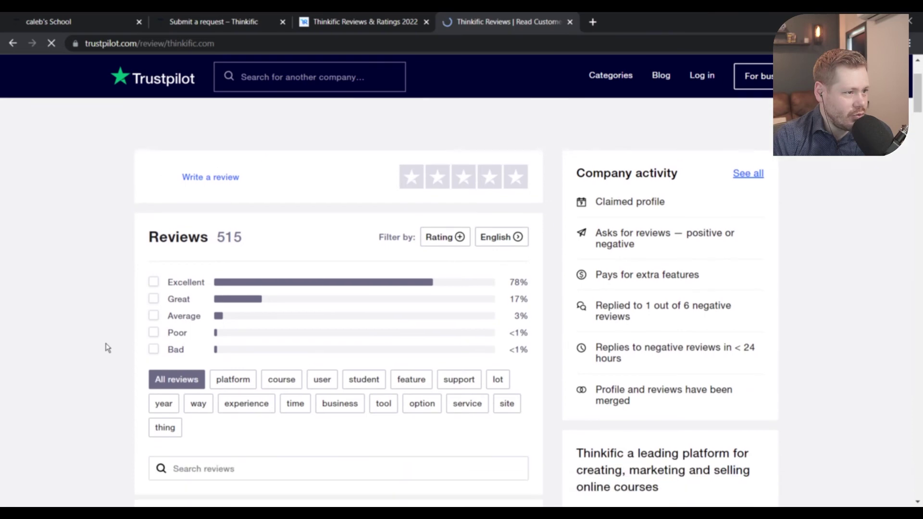
scroll(108, 348, "down", 3)
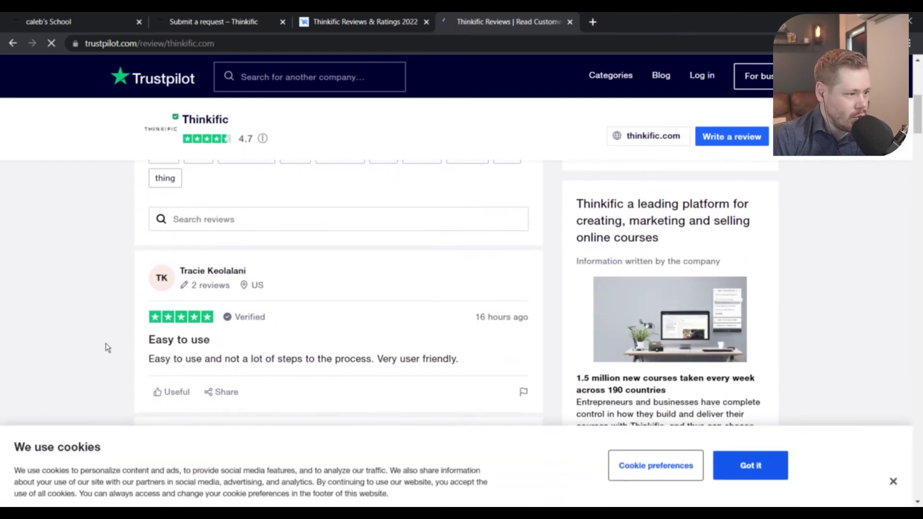
scroll(107, 348, "up", 3)
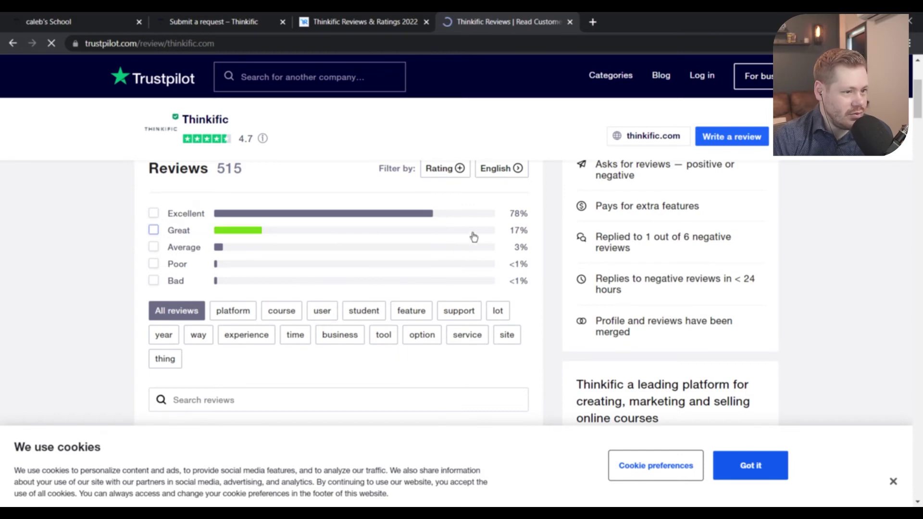
scroll(374, 253, "down", 20)
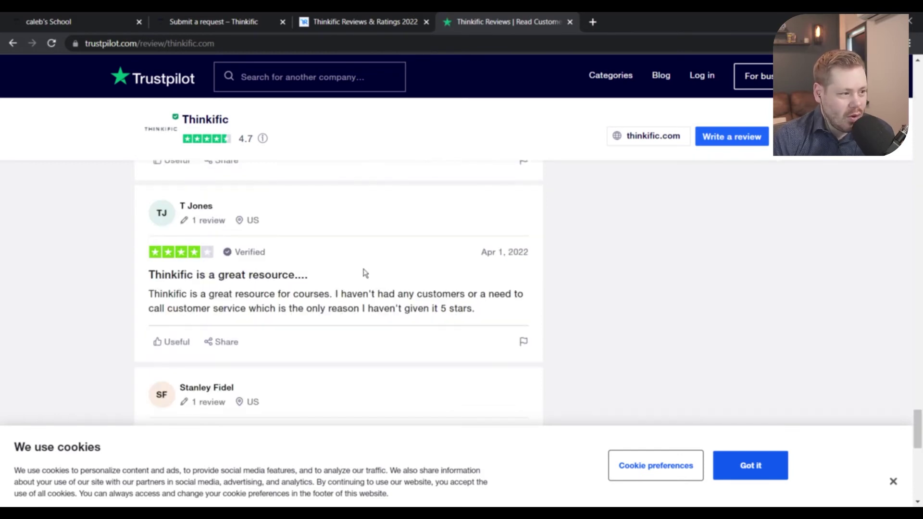
scroll(363, 271, "up", 15)
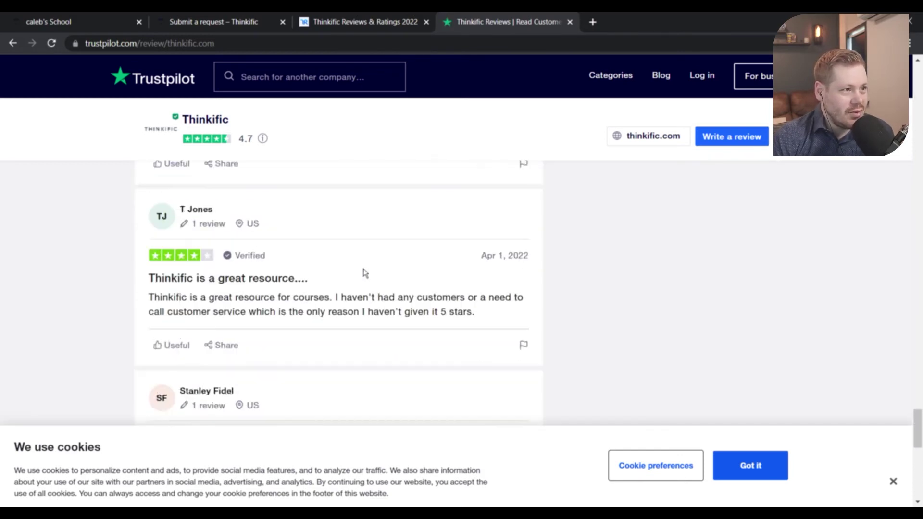